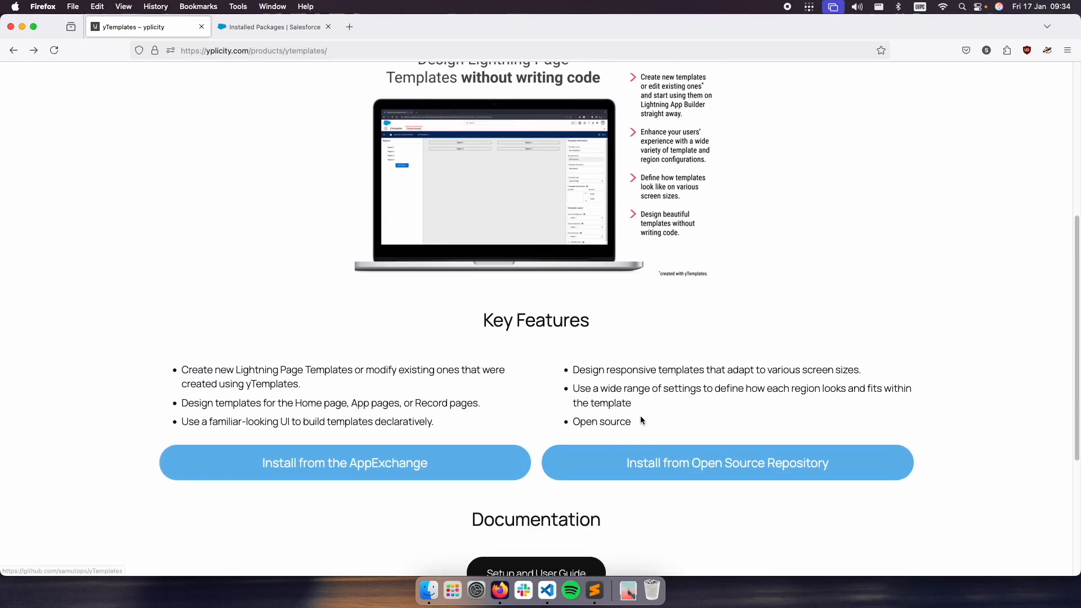
# Switch from the yTemplates product page to Salesforce Setup and open the App Manager page.
pyautogui.scroll(-3, 445, 372)
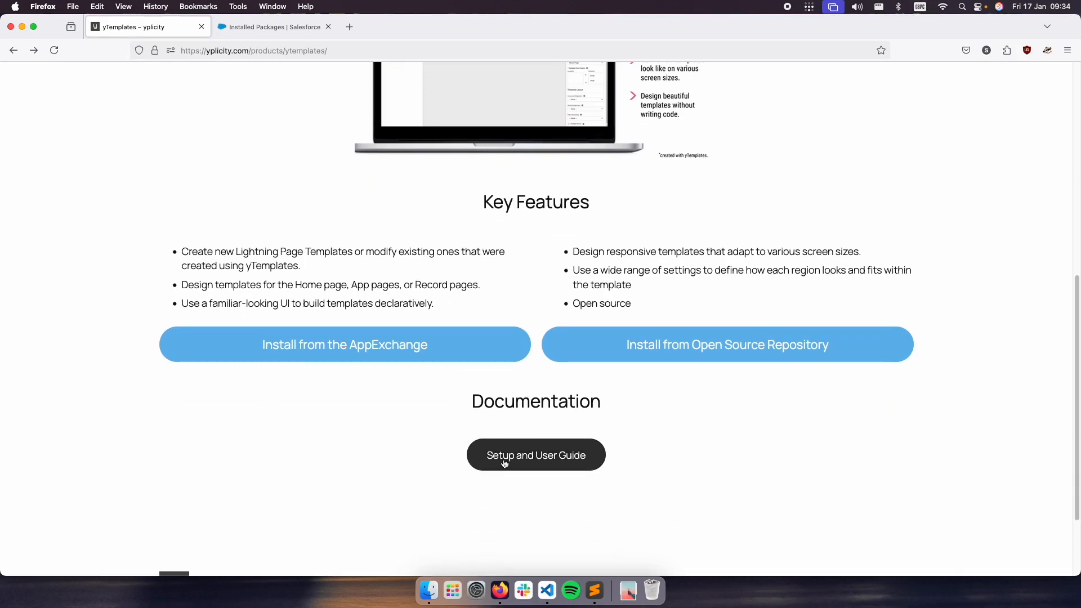
pyautogui.click(246, 29)
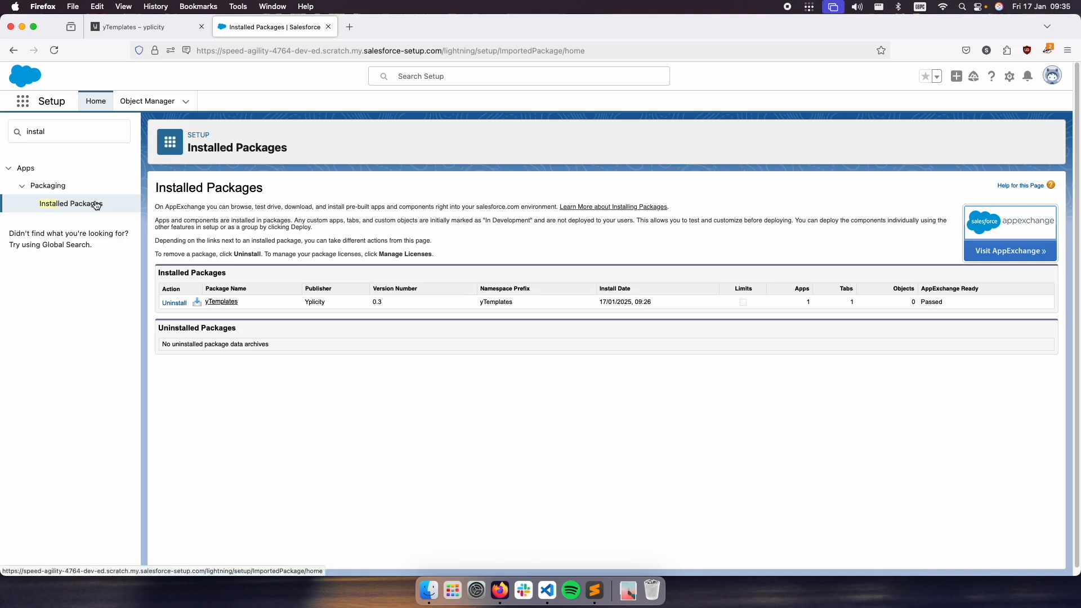
pyautogui.doubleClick(64, 134)
pyautogui.write('app manager')
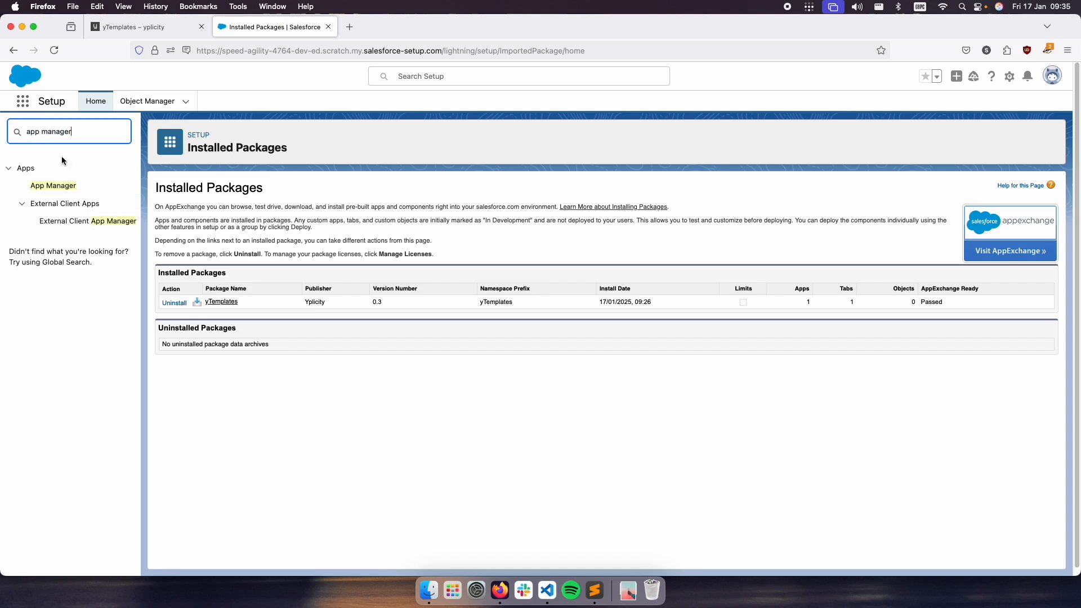
pyautogui.click(53, 185)
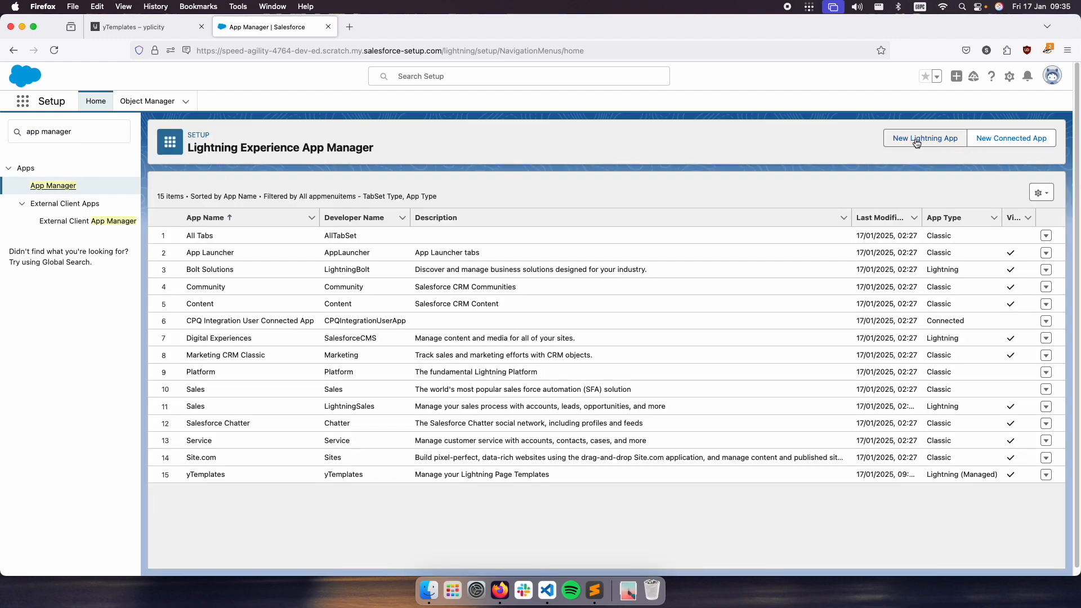
# Start a new connected app, choosing Create a Connected App, with yTemplates as its name and API name.
pyautogui.click(994, 141)
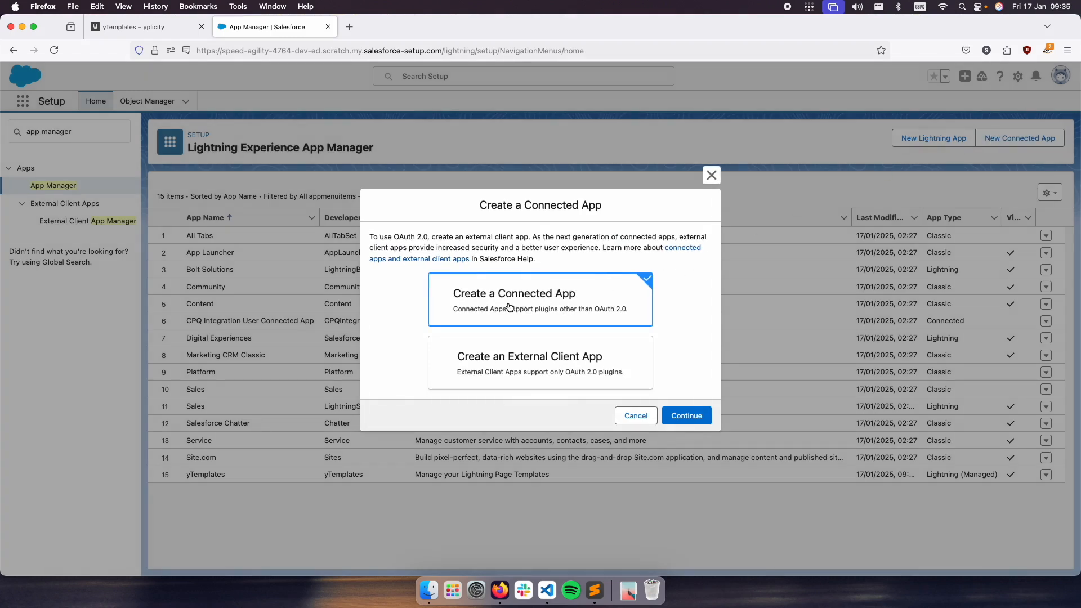
pyautogui.click(688, 418)
pyautogui.click(335, 254)
pyautogui.write('yTemplates')
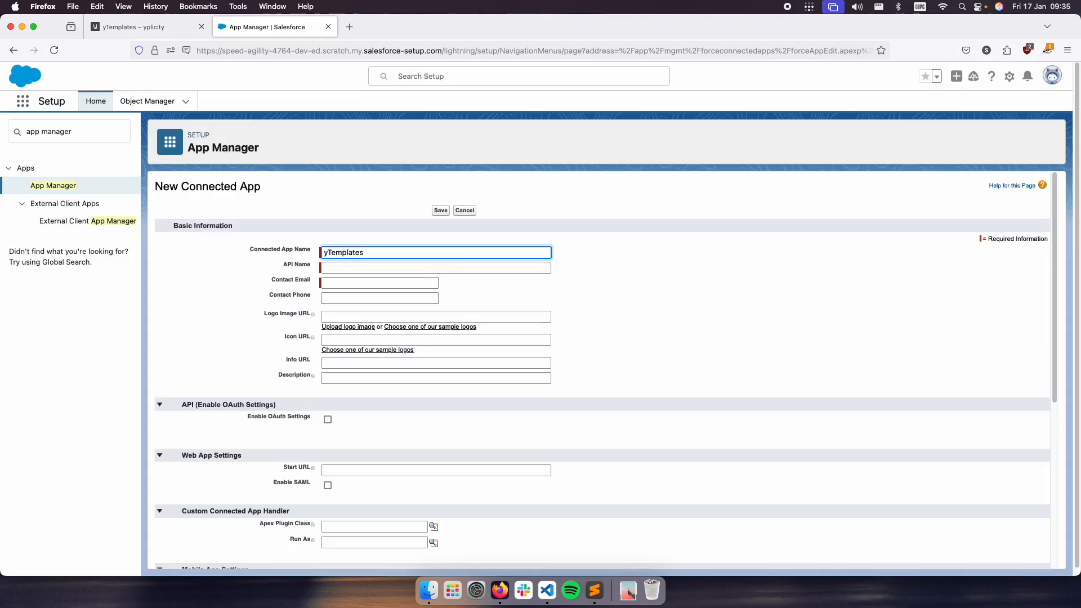
pyautogui.press('Tab')
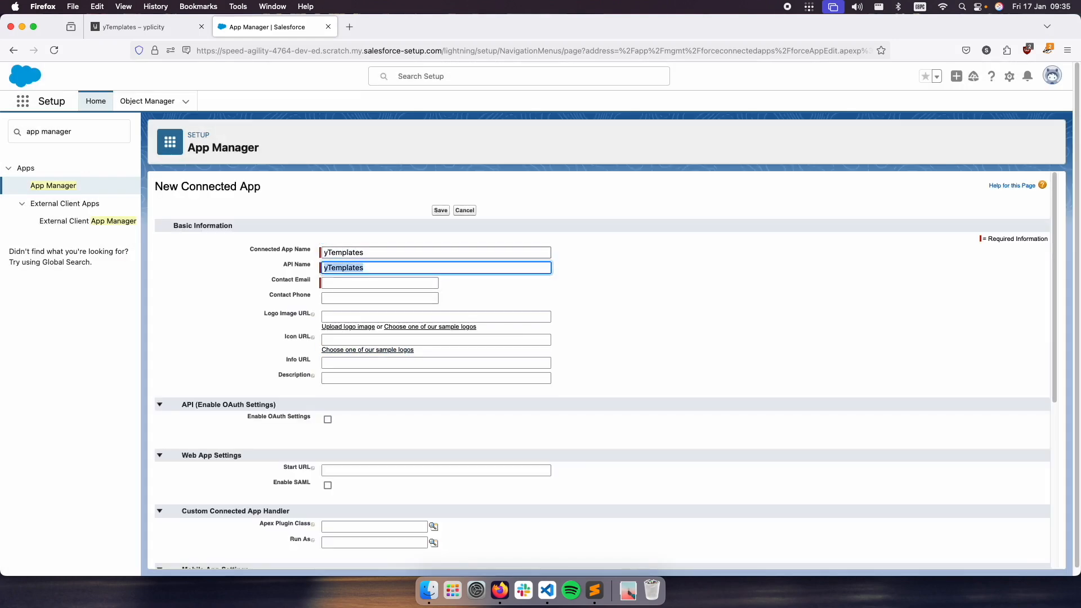
# Fill in the connected app's contact email and set its description to "App used by yTemplates".
pyautogui.click(331, 283)
pyautogui.click(355, 295)
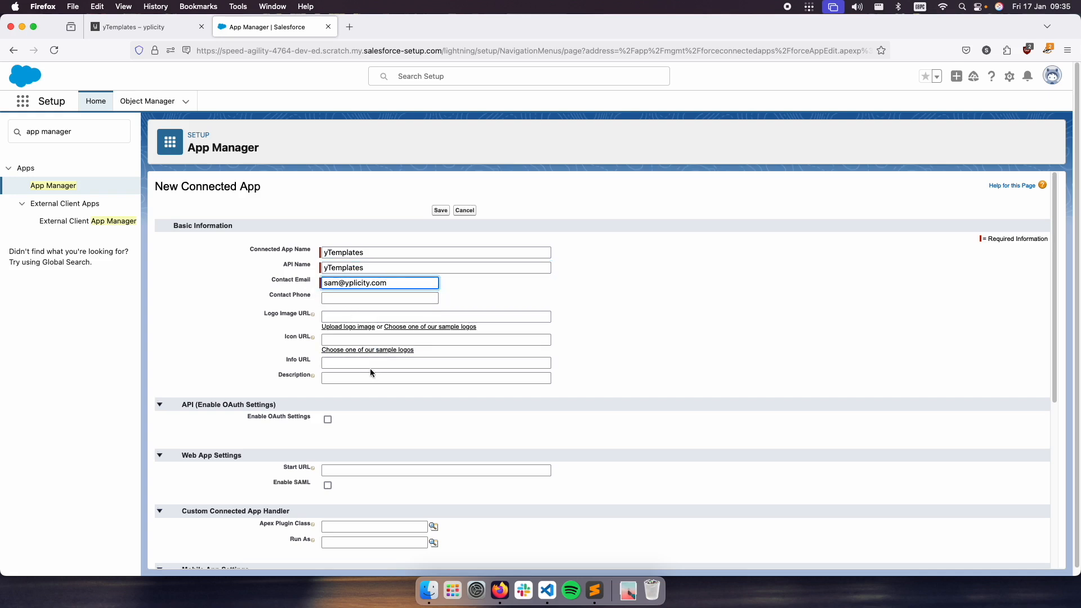
pyautogui.click(345, 376)
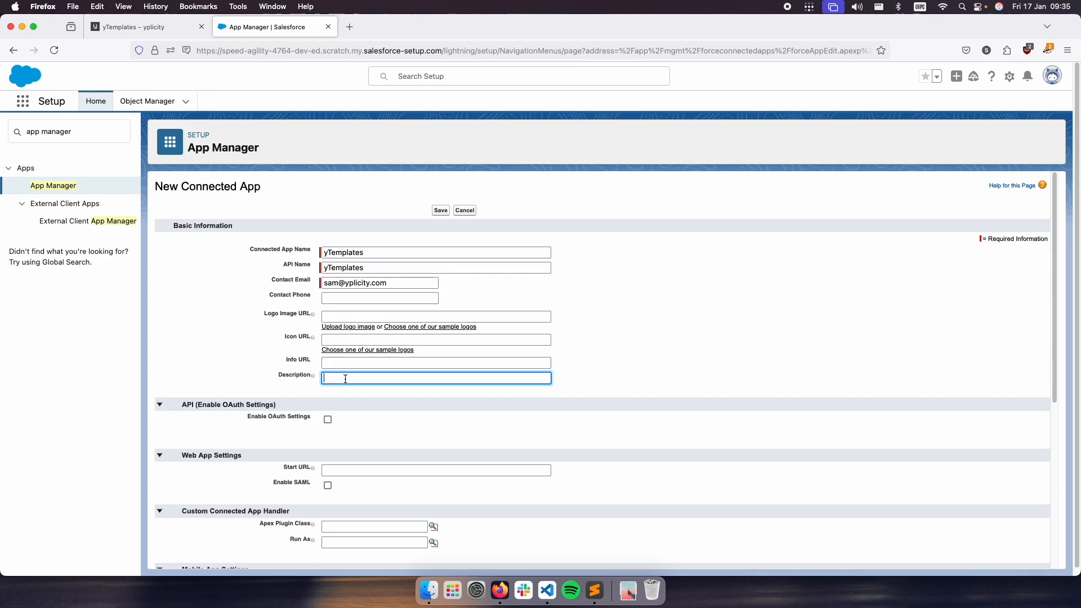
pyautogui.write('App used by yTemplates')
pyautogui.scroll(-2, 366, 363)
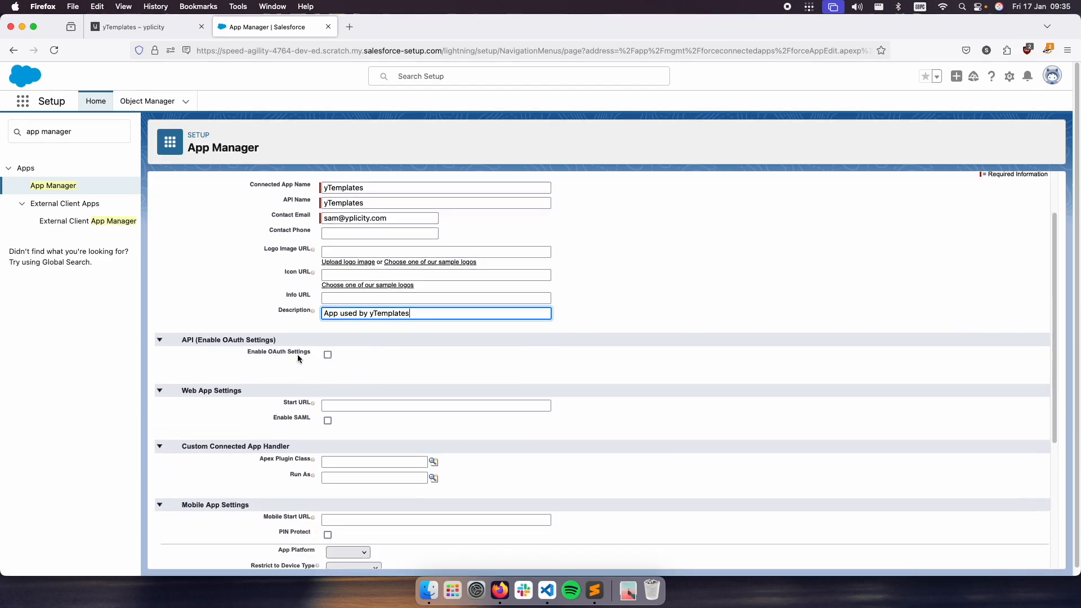
pyautogui.click(327, 355)
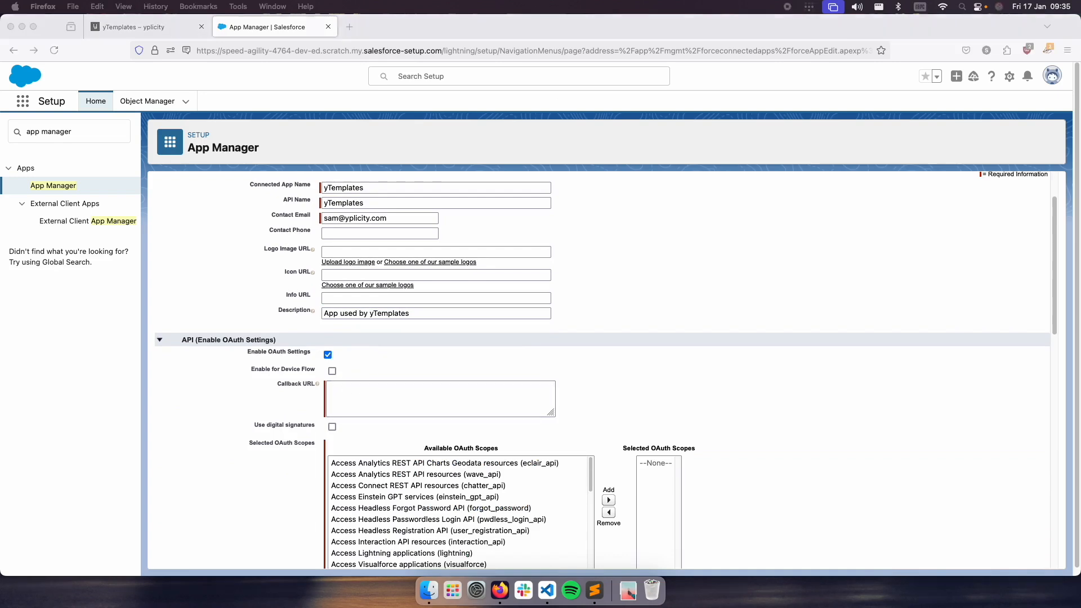
pyautogui.click(380, 394)
pyautogui.write('https://login.salesforce.com/services/oauth2/callback')
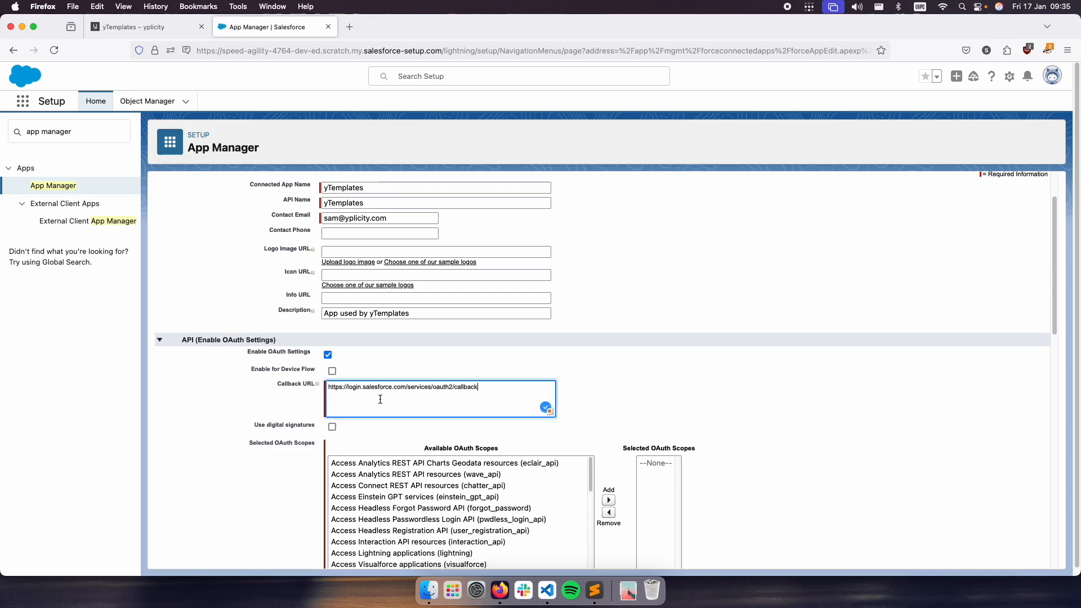
# Add the OAuth scopes "Full access (full)" and "Perform requests at any time (refresh_token, offline_access)" to the connected app.
pyautogui.scroll(-2, 356, 388)
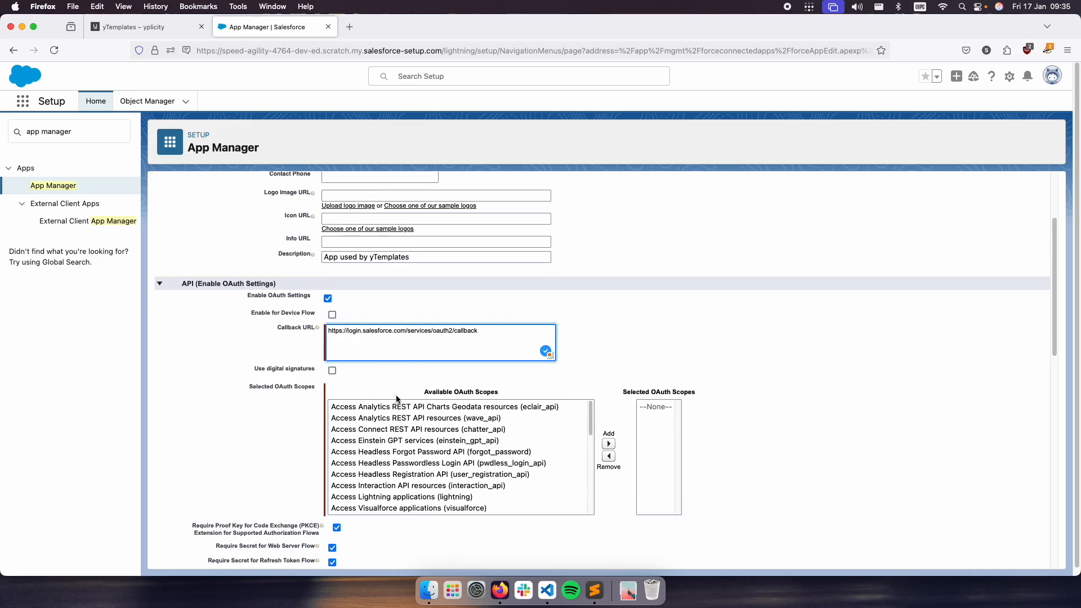
pyautogui.scroll(-5, 417, 466)
pyautogui.click(399, 462)
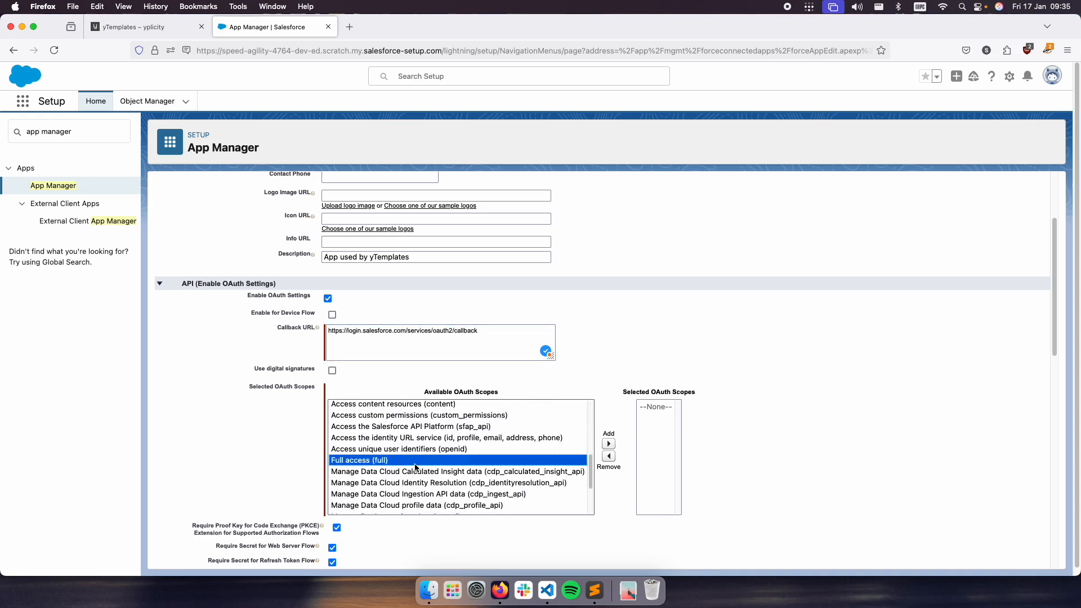
pyautogui.click(609, 445)
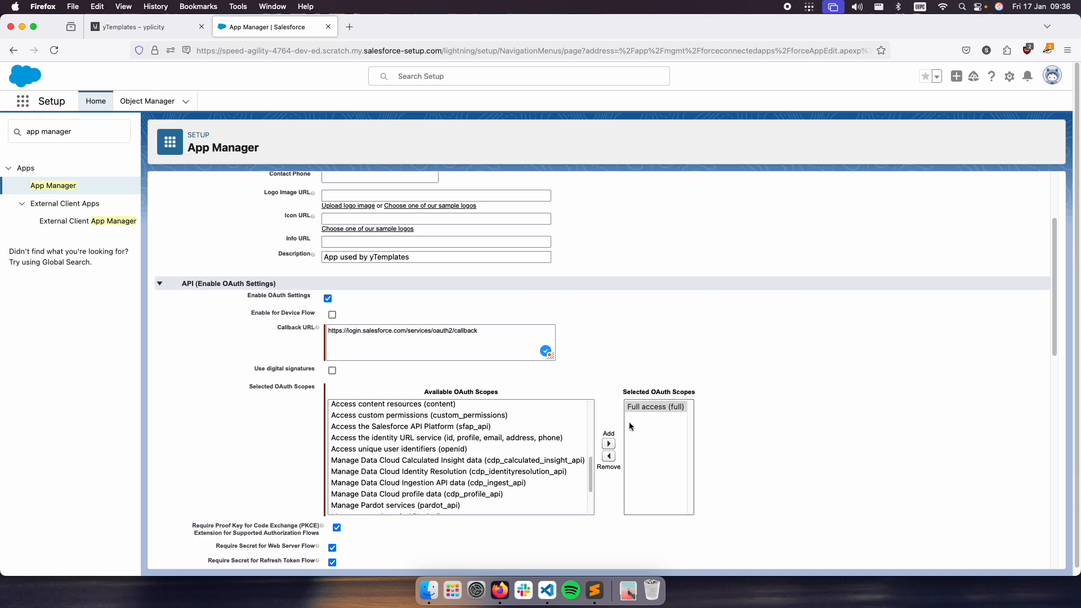
pyautogui.click(656, 408)
pyautogui.scroll(-5, 410, 468)
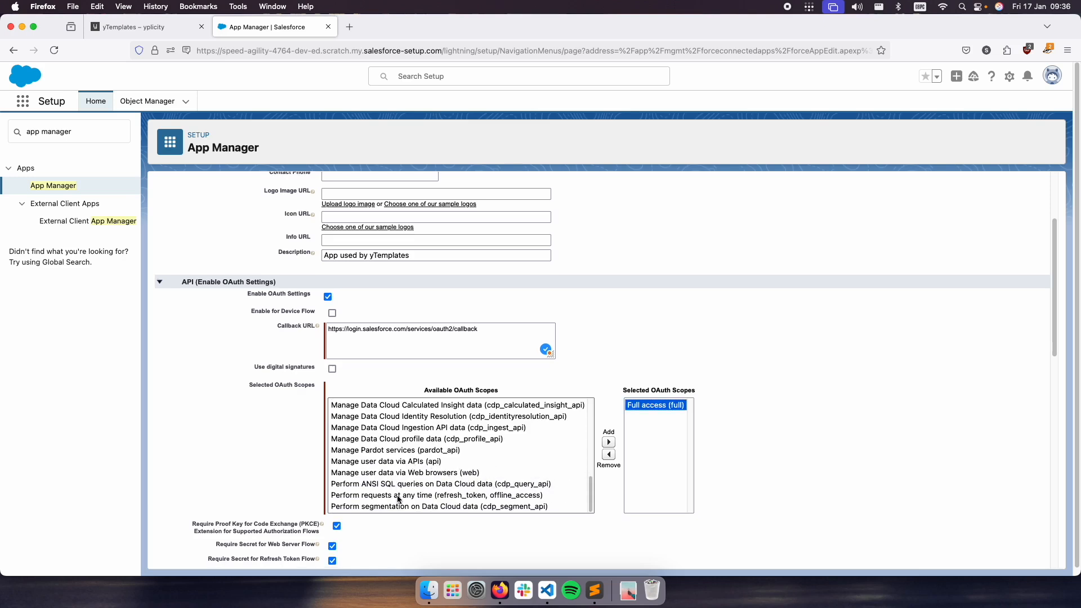
pyautogui.click(415, 496)
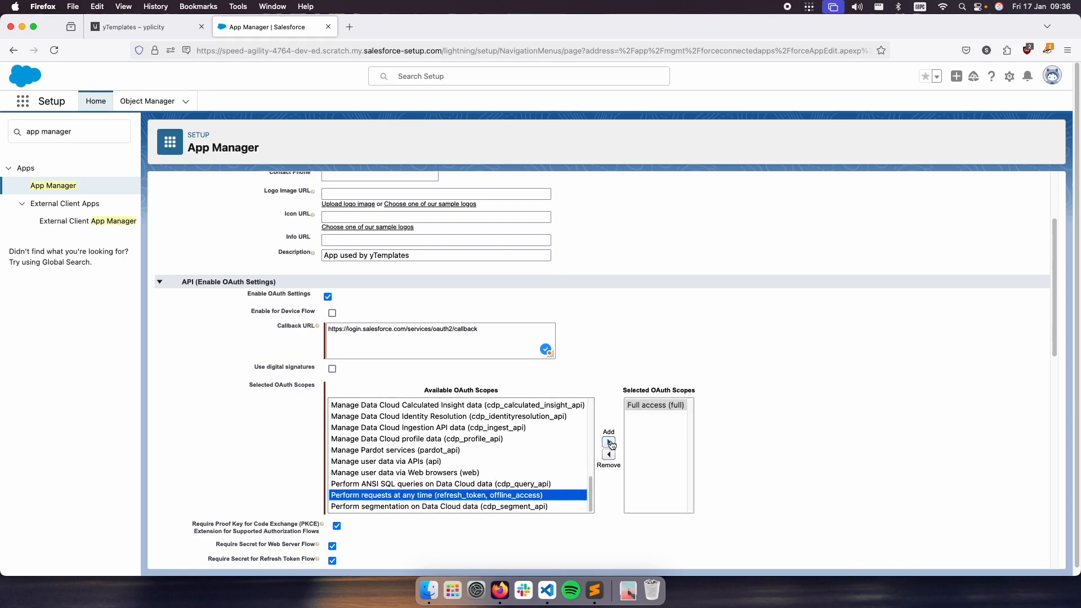
pyautogui.click(609, 443)
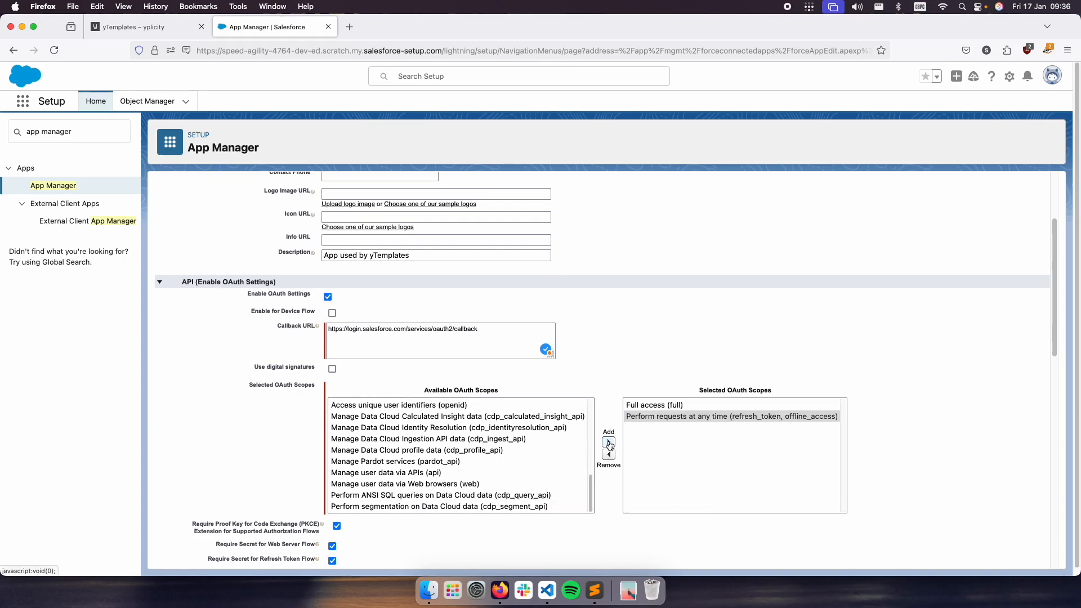
# Save the new yTemplates connected app with the remaining OAuth options at their defaults.
pyautogui.scroll(-3, 308, 456)
pyautogui.scroll(-1, 308, 456)
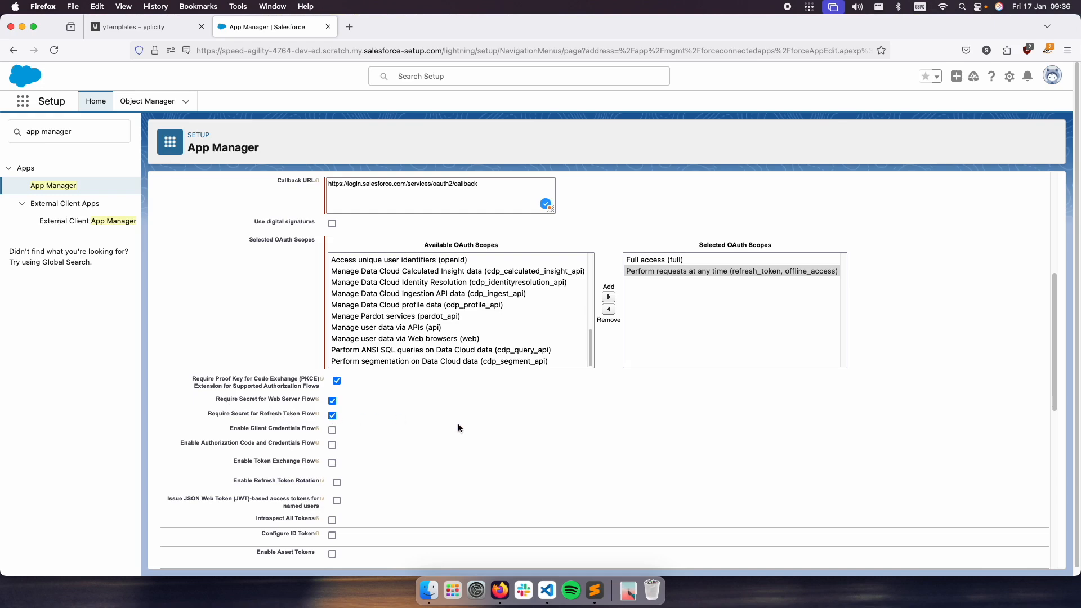
pyautogui.scroll(-15, 458, 428)
pyautogui.click(441, 544)
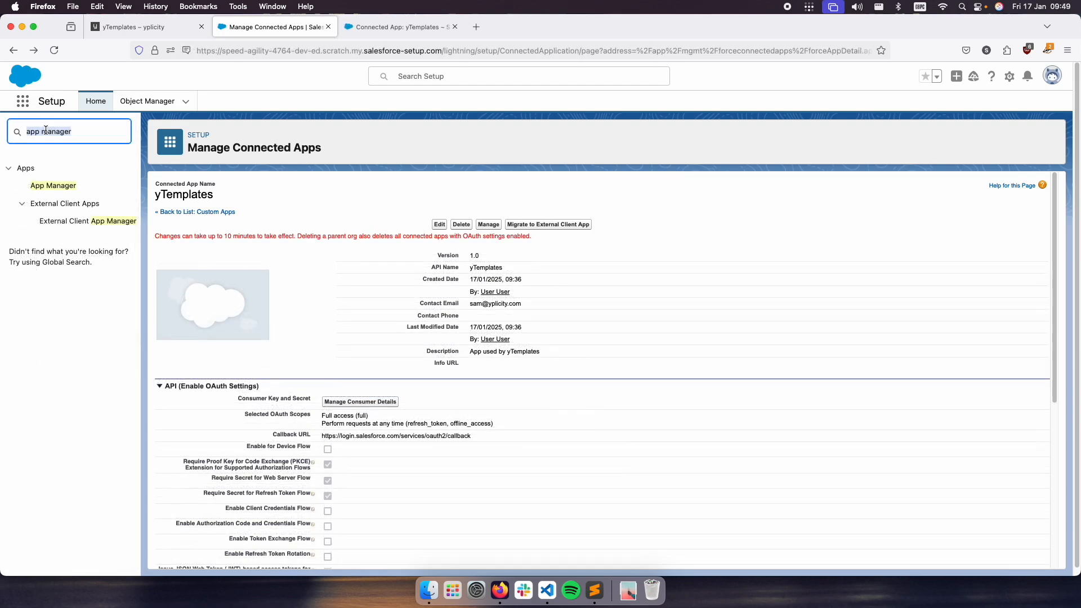
# Search Setup for the authentication settings and open the Auth. Providers page.
pyautogui.write('auth pro')
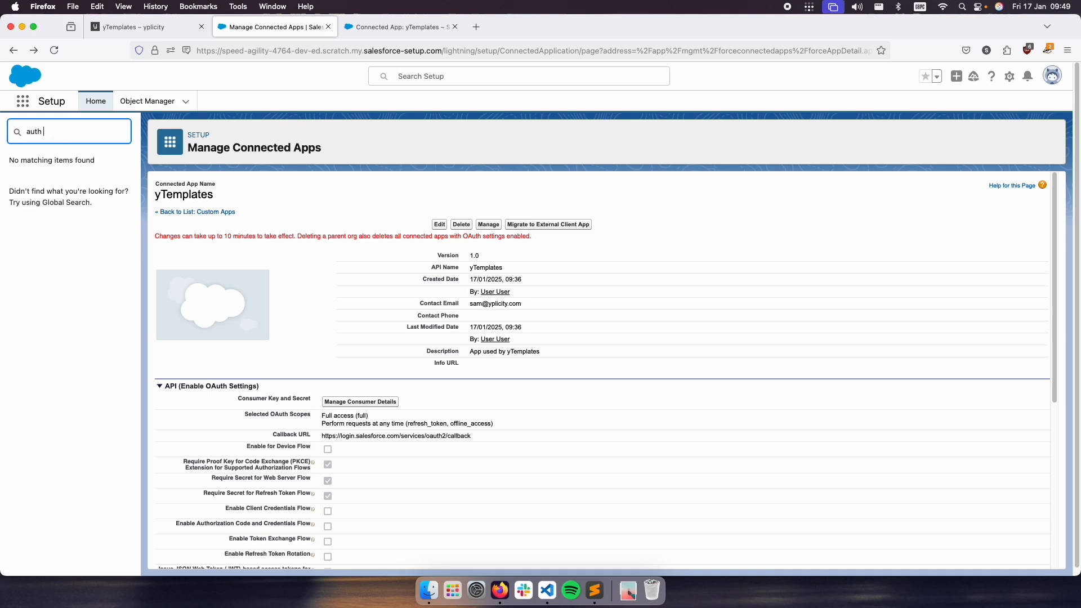
pyautogui.press('BackSpace')
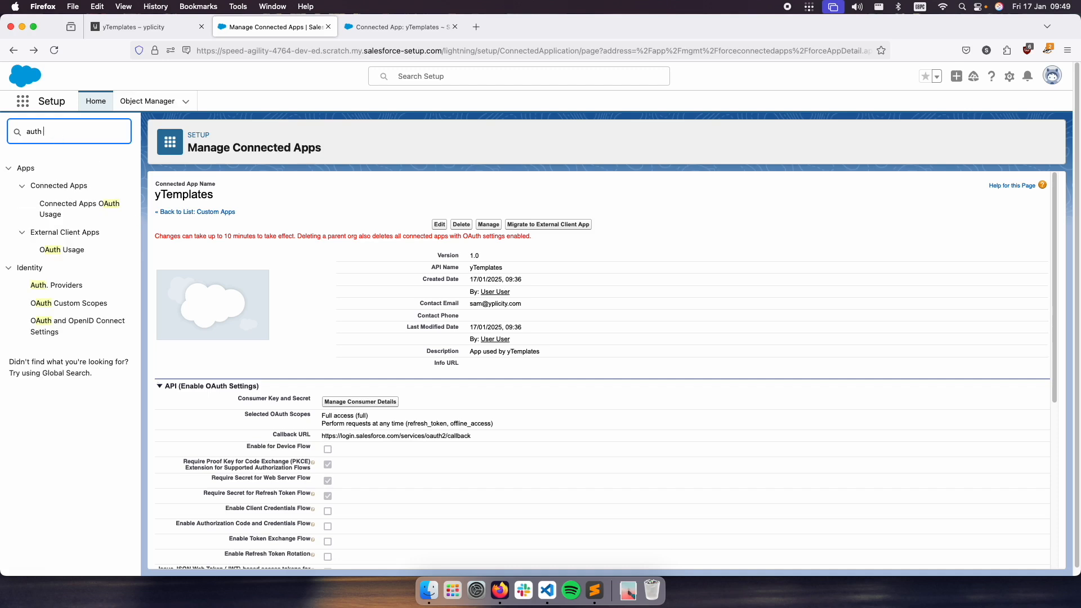
pyautogui.click(54, 285)
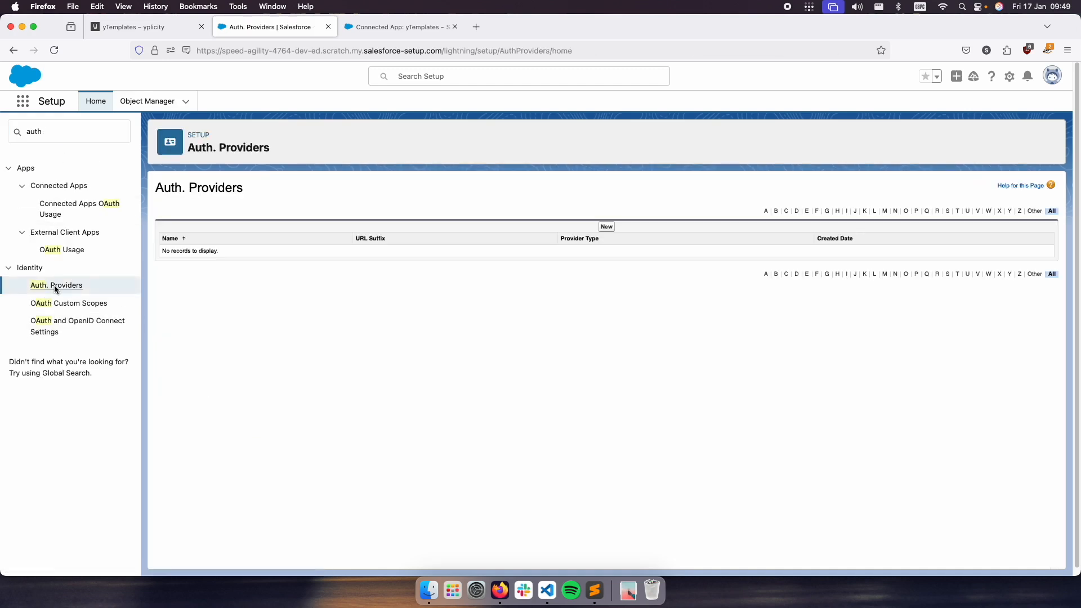
# Start a new authentication provider of type Salesforce with yTemplates as its name and URL suffix.
pyautogui.click(606, 227)
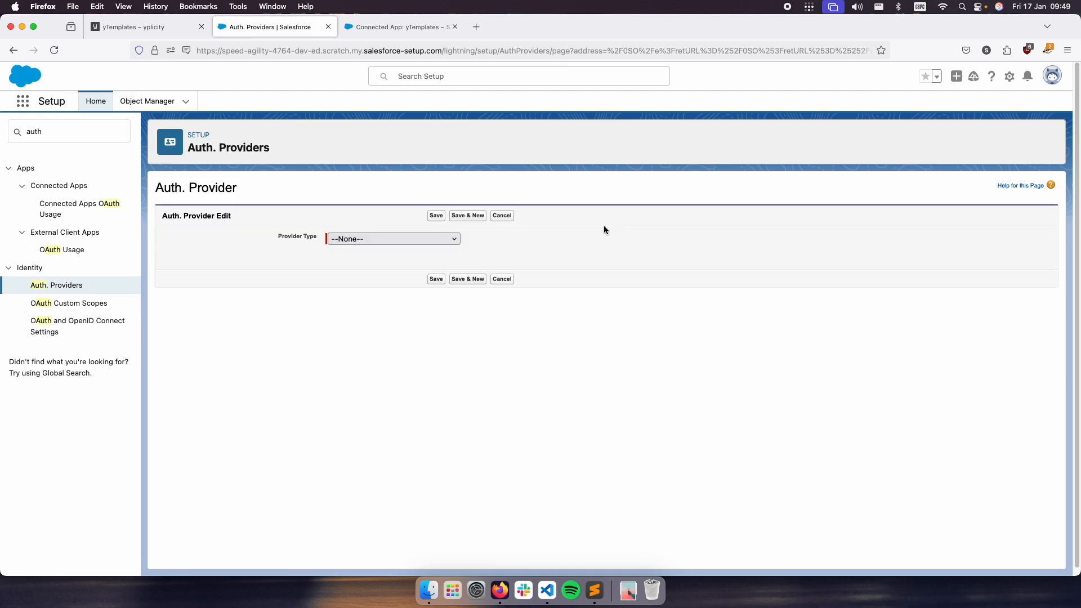
pyautogui.click(395, 239)
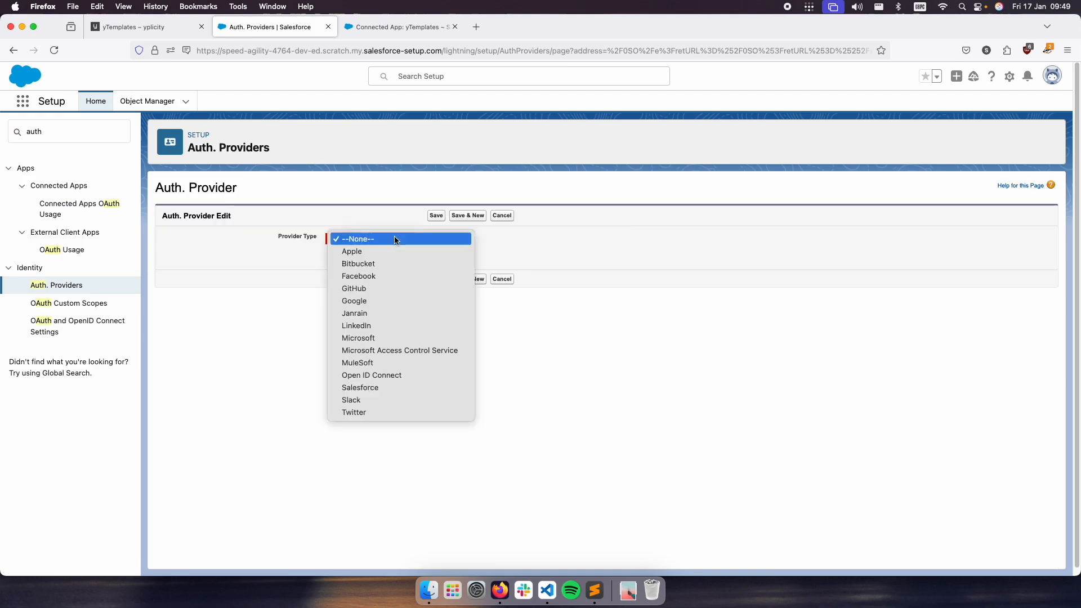
pyautogui.click(370, 389)
pyautogui.click(357, 255)
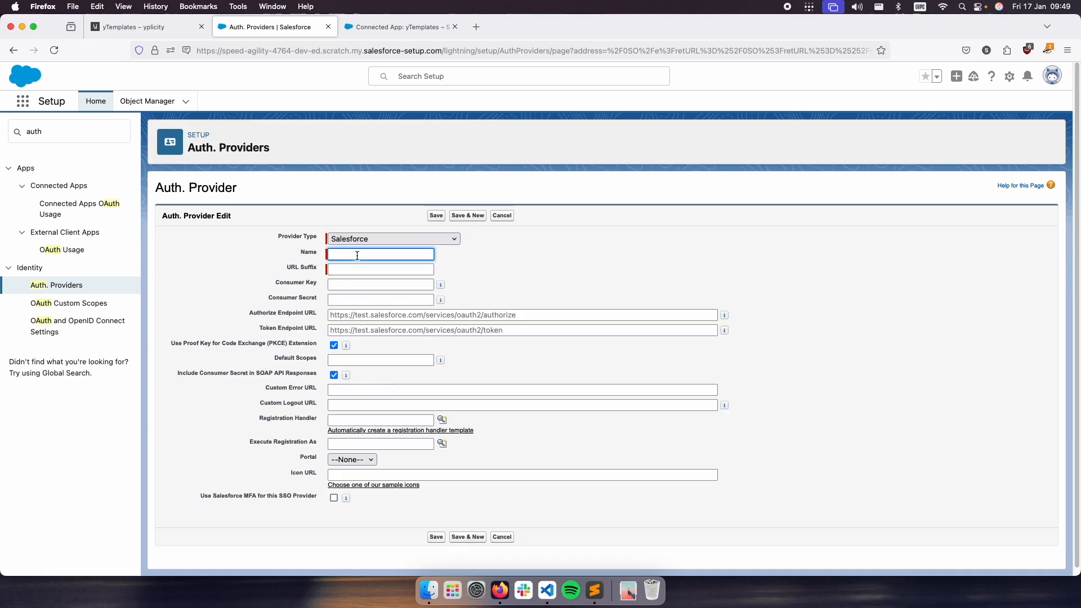
pyautogui.write('yTemplates')
pyautogui.press('Tab')
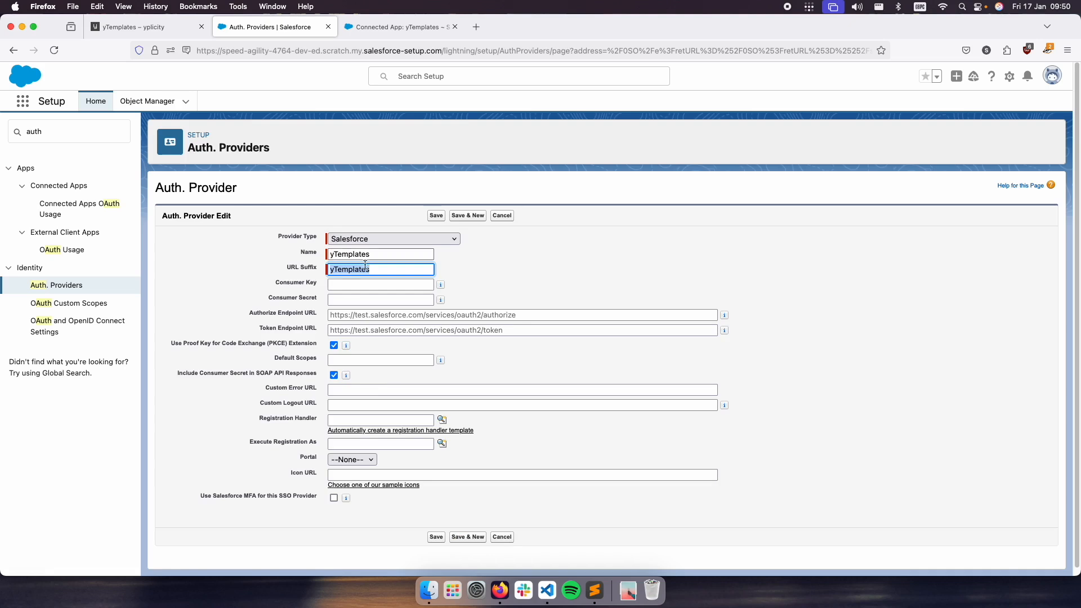
# Paste the connected app's consumer key and consumer secret into the matching fields of the auth provider.
pyautogui.click(358, 286)
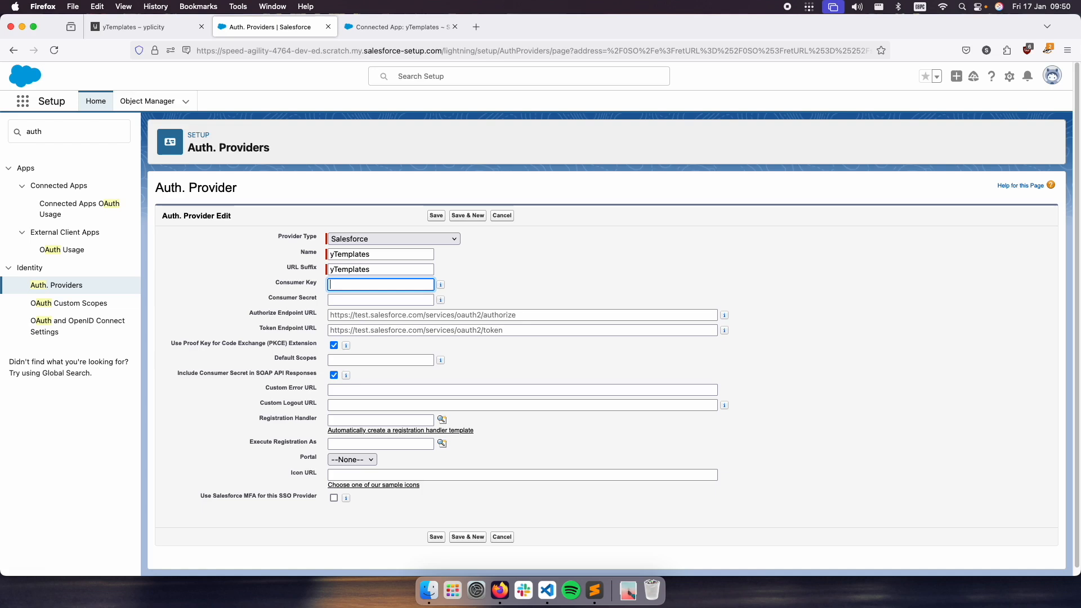
pyautogui.press('super+Tab')
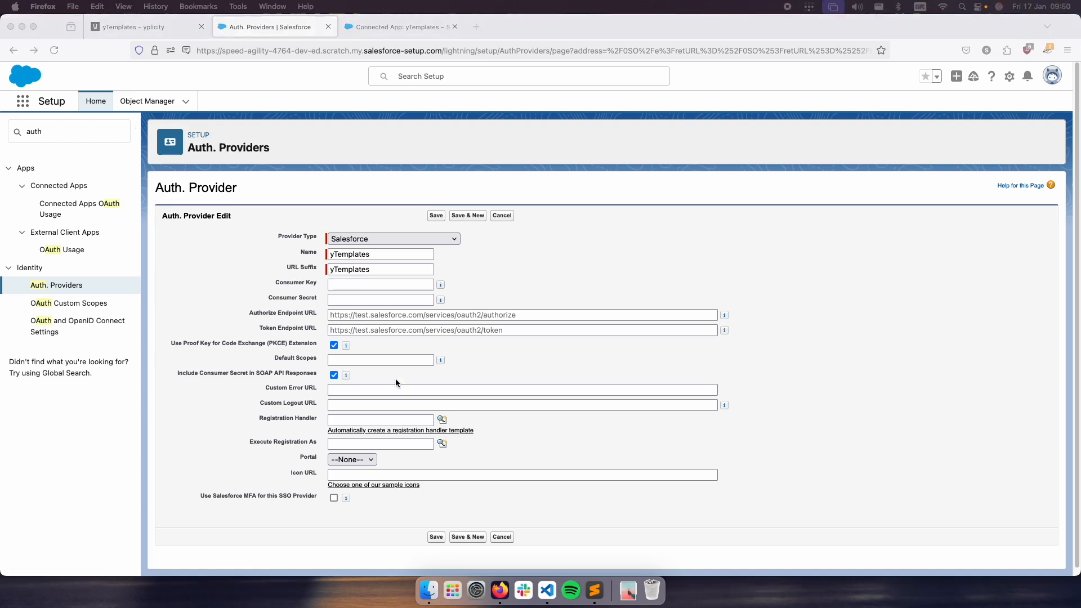
pyautogui.click(419, 283)
pyautogui.press('super+v')
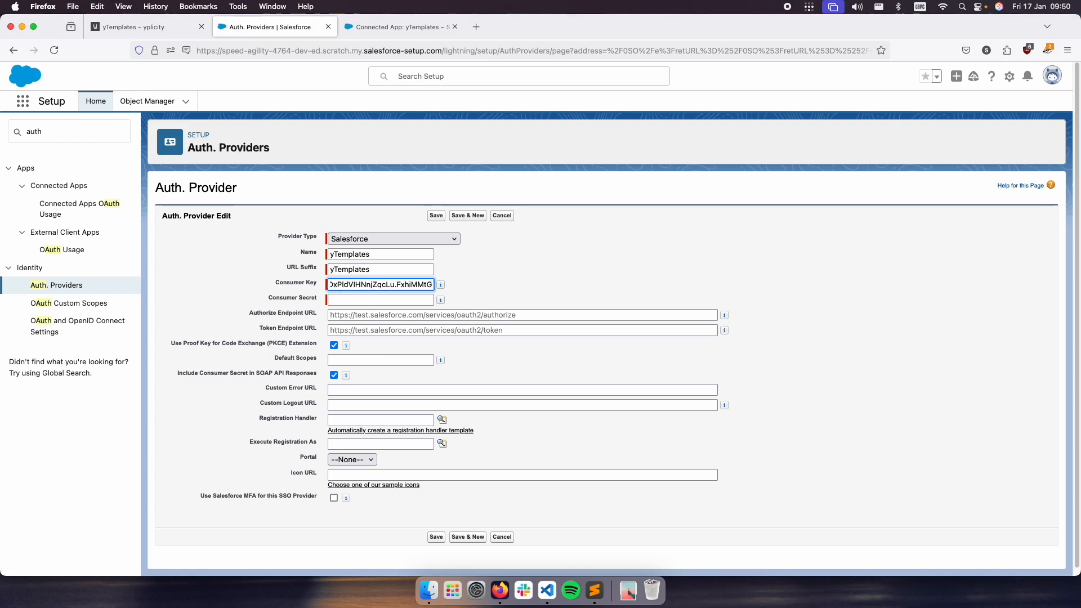
pyautogui.press('super+Tab')
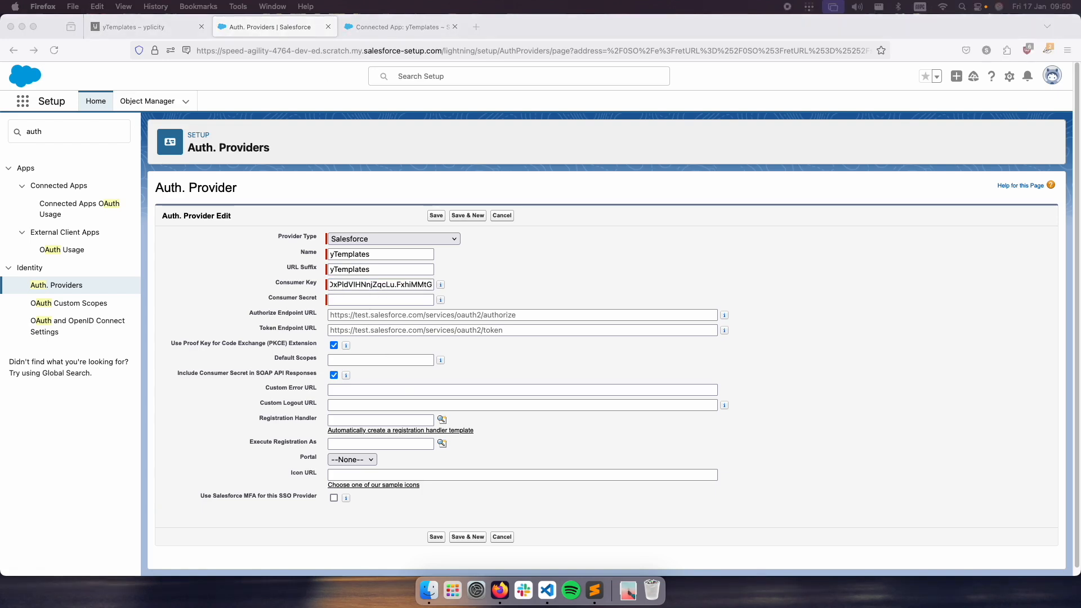
pyautogui.click(357, 302)
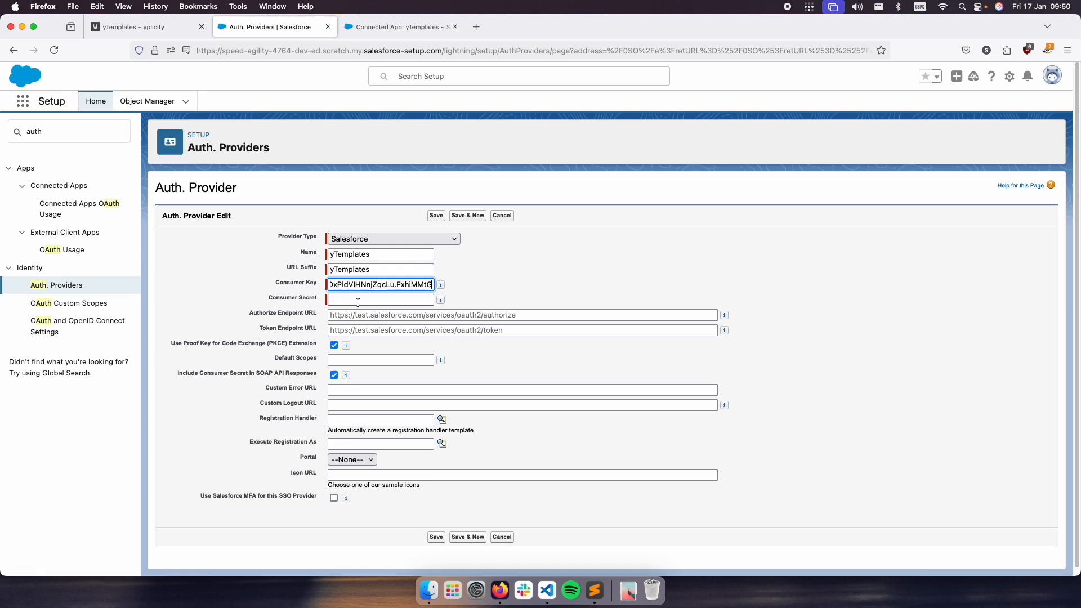
pyautogui.press('super+v')
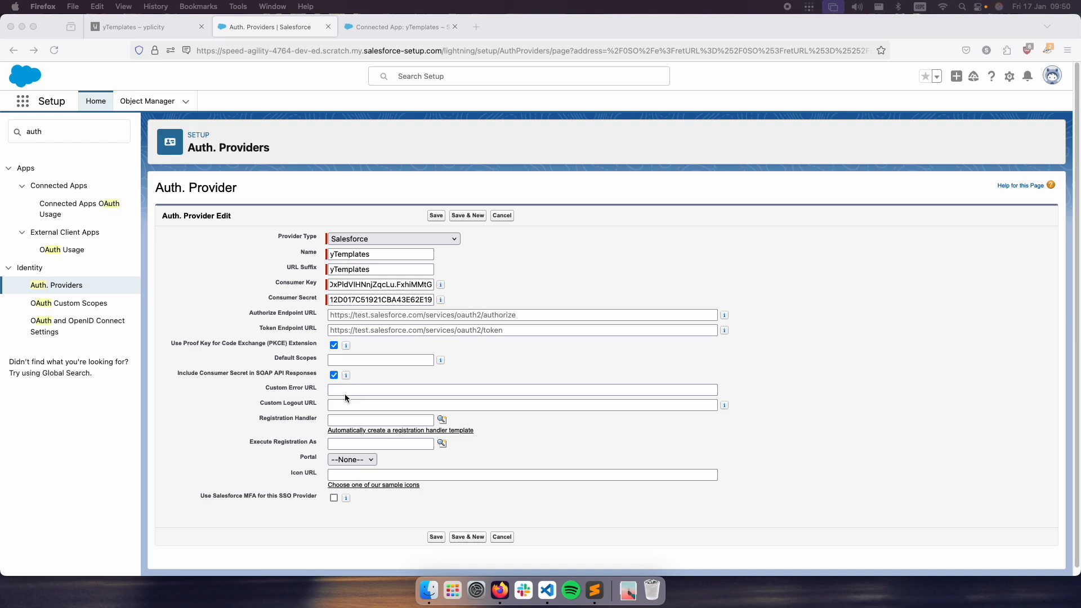
# Set the auth provider's default scopes to "full refresh_token offline_access".
pyautogui.click(356, 361)
pyautogui.write('full refresh_token')
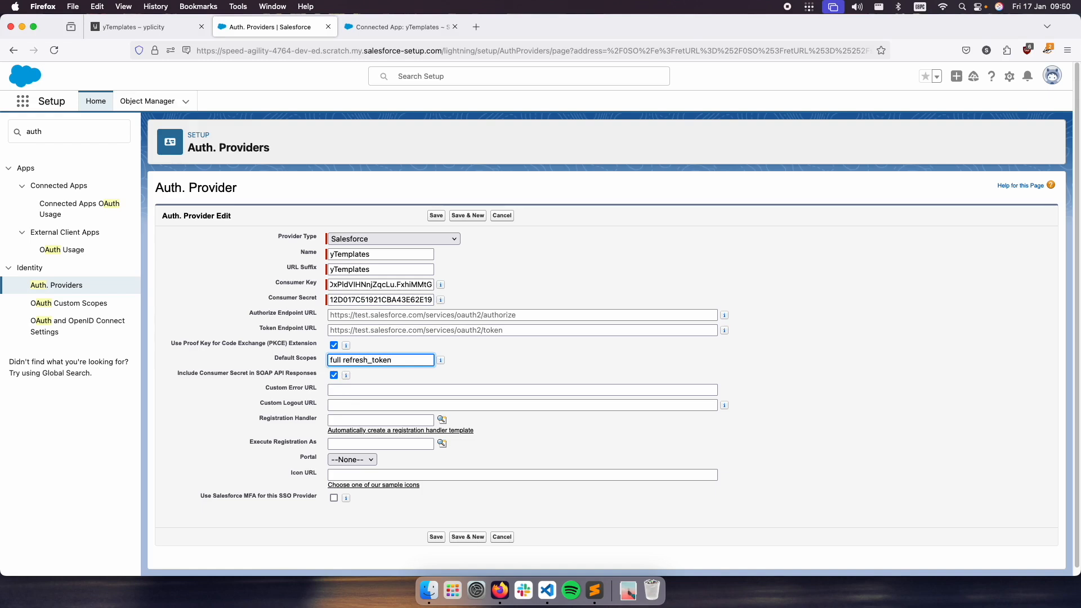
pyautogui.write(' offline_acc')
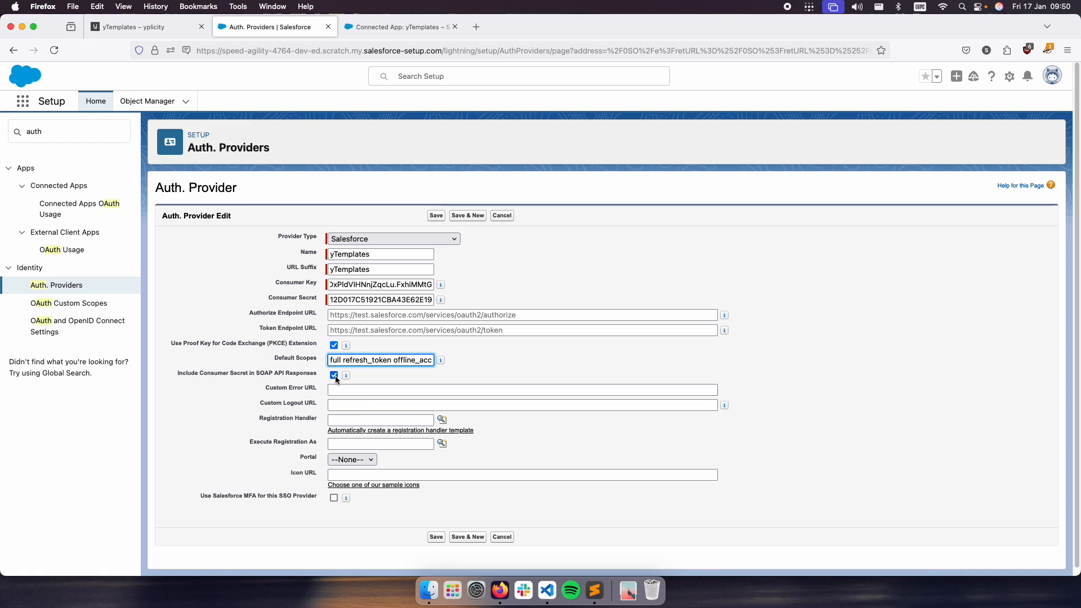
# Save the yTemplates auth provider and copy the Callback URL from its Salesforce configuration.
pyautogui.click(435, 538)
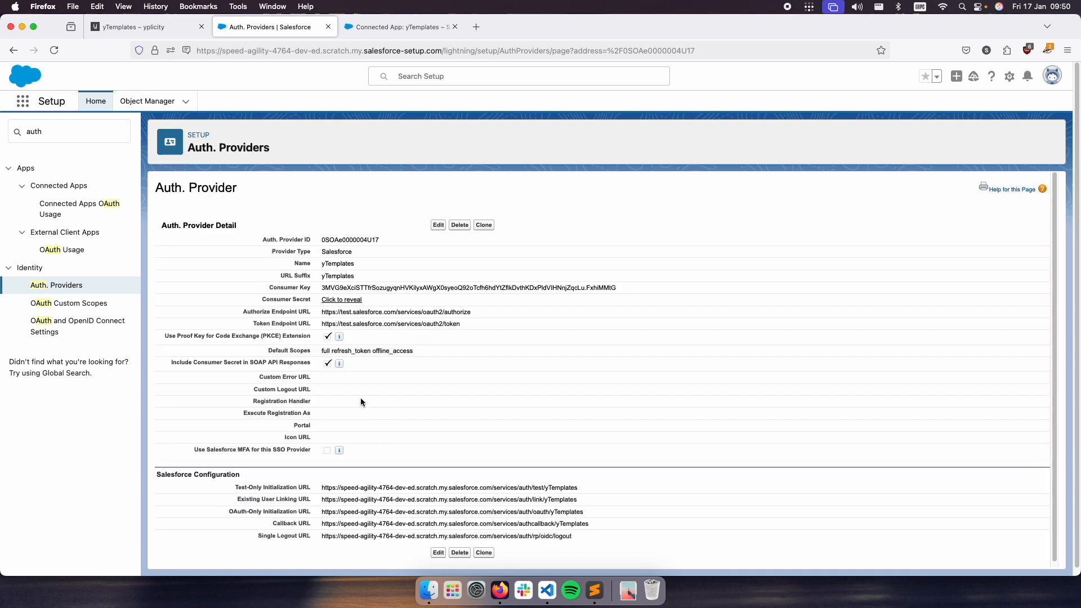
pyautogui.scroll(-1, 360, 401)
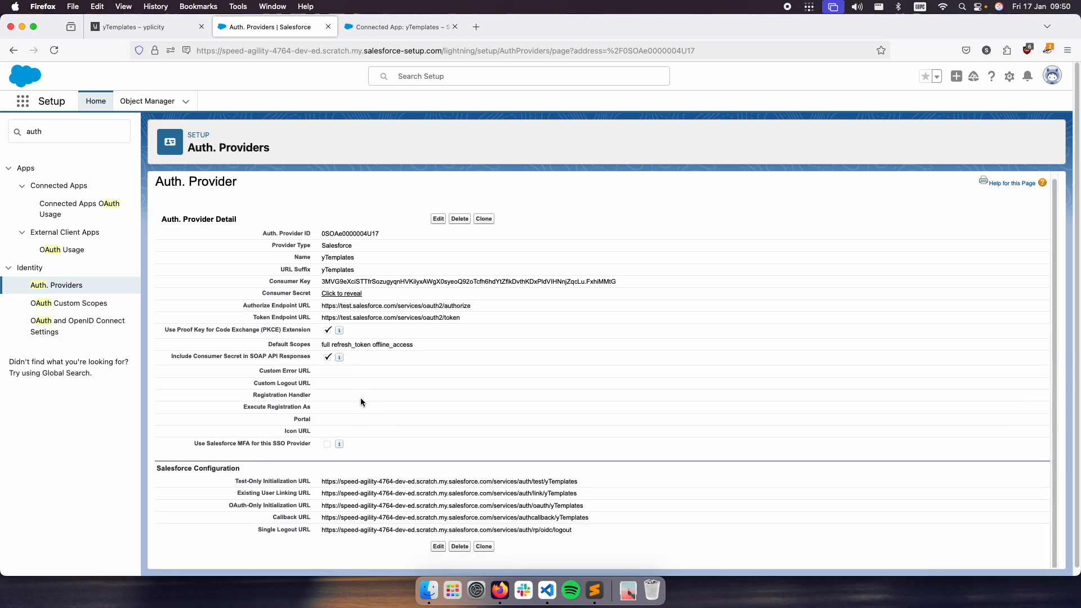
pyautogui.scroll(-1, 361, 402)
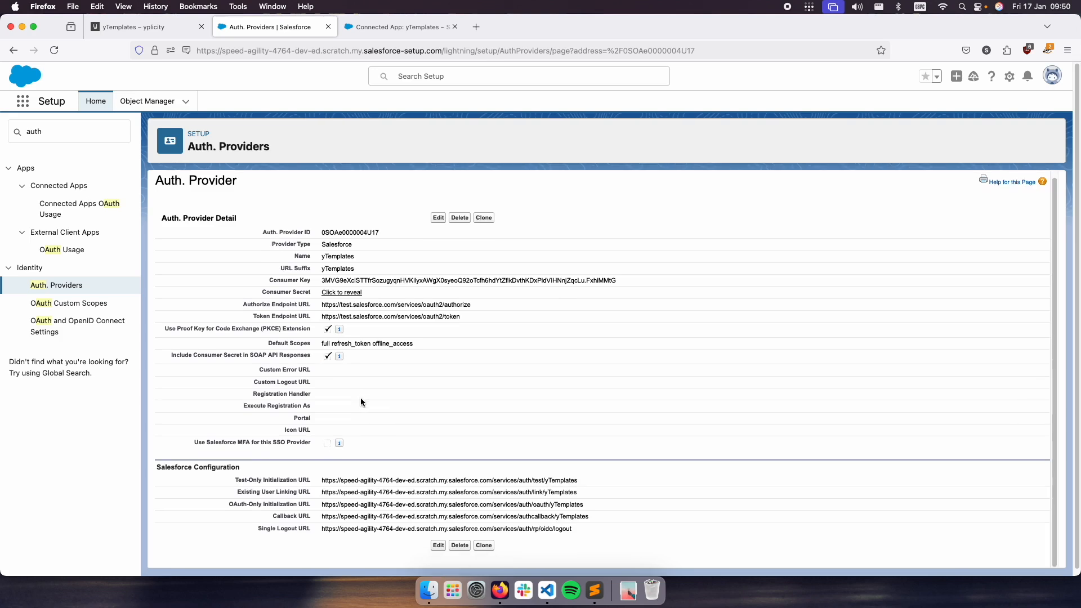
pyautogui.moveTo(325, 516); pyautogui.dragTo(593, 522)
pyautogui.press('super+c')
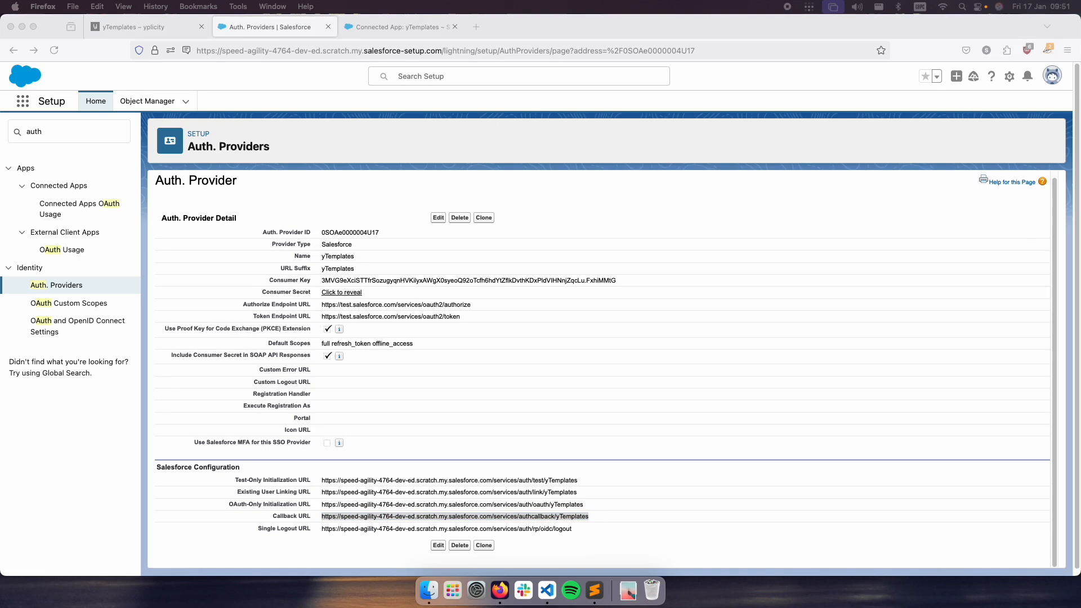
# Search Setup for "app", go to App Manager and view the yTemplates entry of type Connected.
pyautogui.click(60, 131)
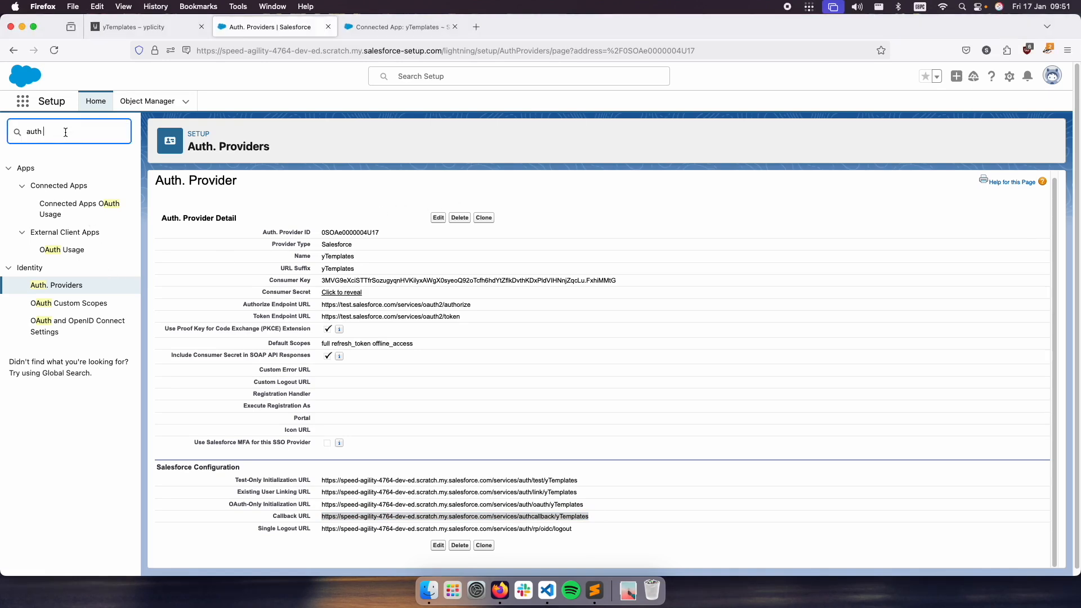
pyautogui.write('app')
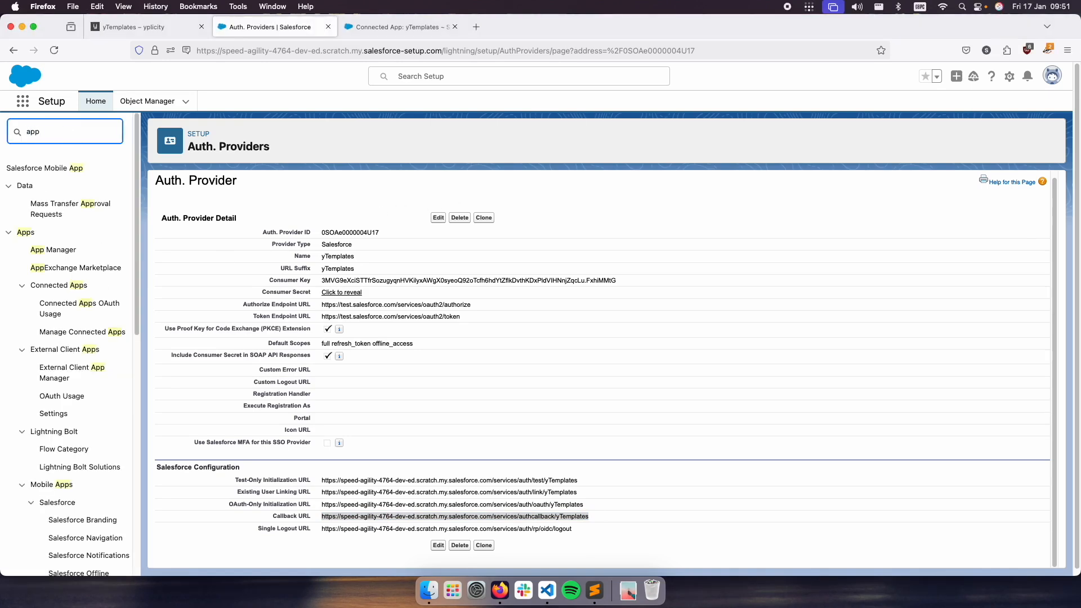
pyautogui.click(59, 251)
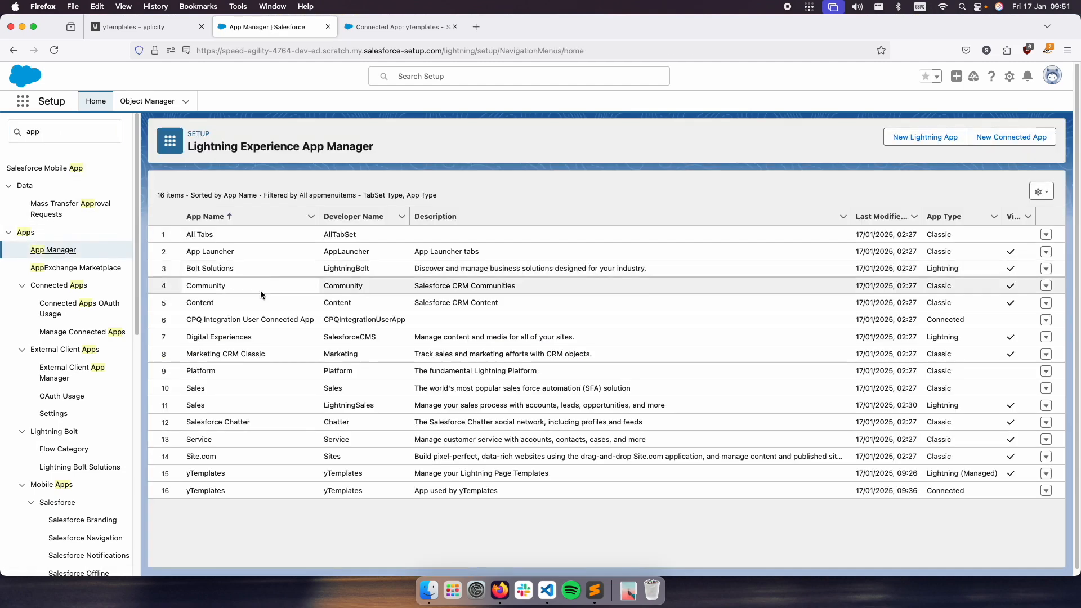
pyautogui.click(948, 491)
pyautogui.doubleClick(949, 491)
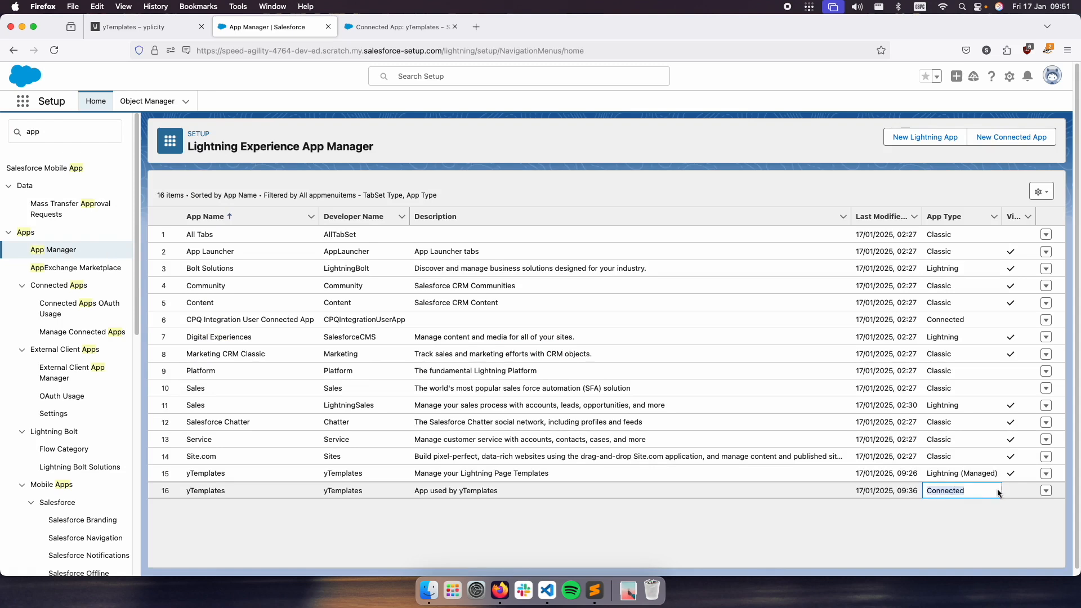
pyautogui.click(1044, 493)
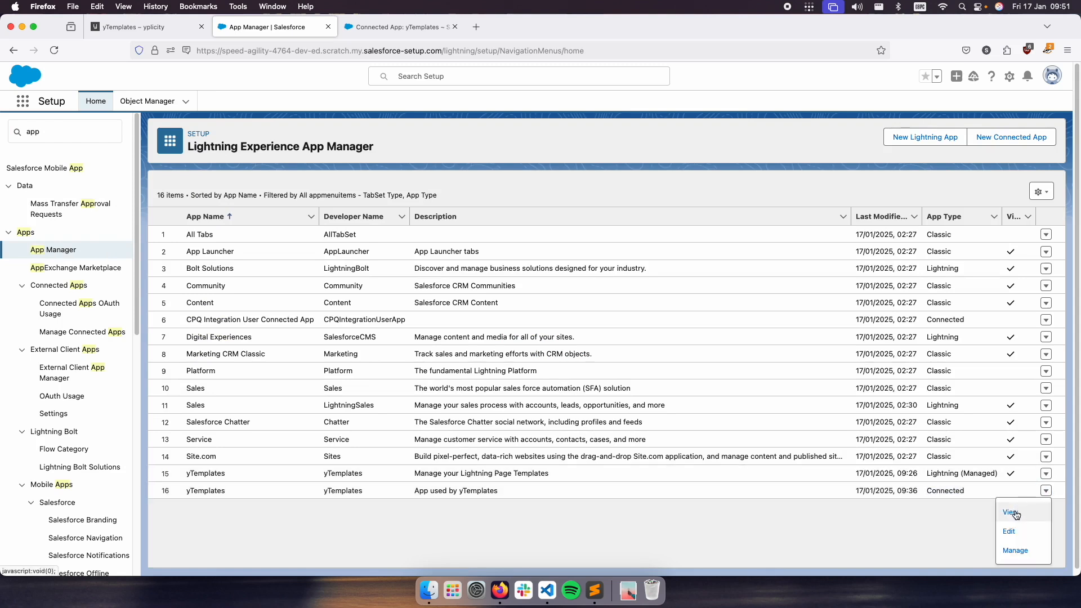
pyautogui.click(1014, 512)
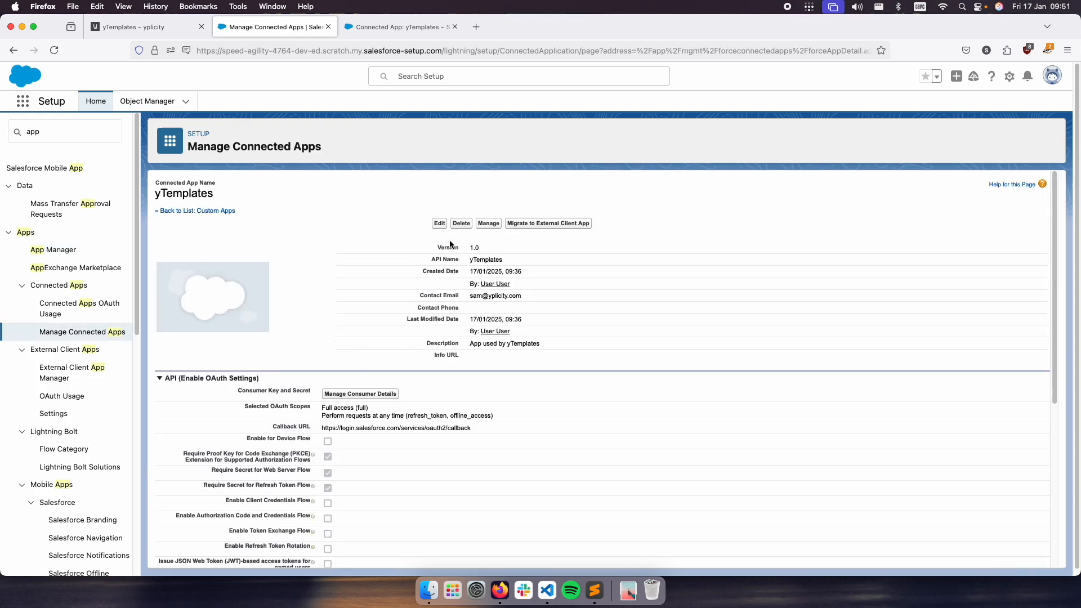
# Replace the yTemplates connected app's callback URL with the copied auth provider callback URL and save the change.
pyautogui.click(440, 223)
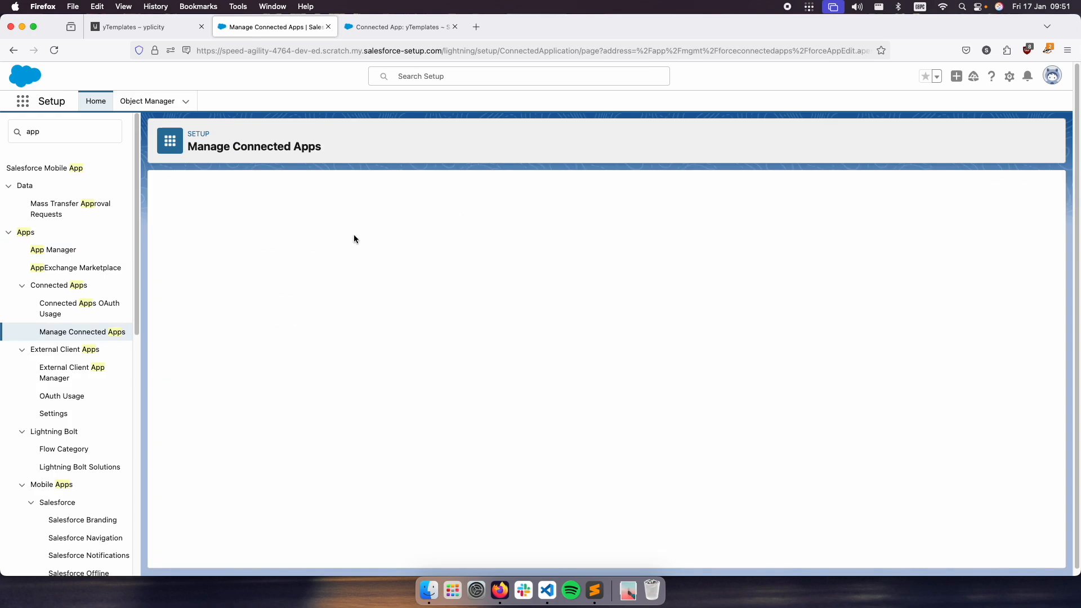
pyautogui.scroll(-5, 245, 349)
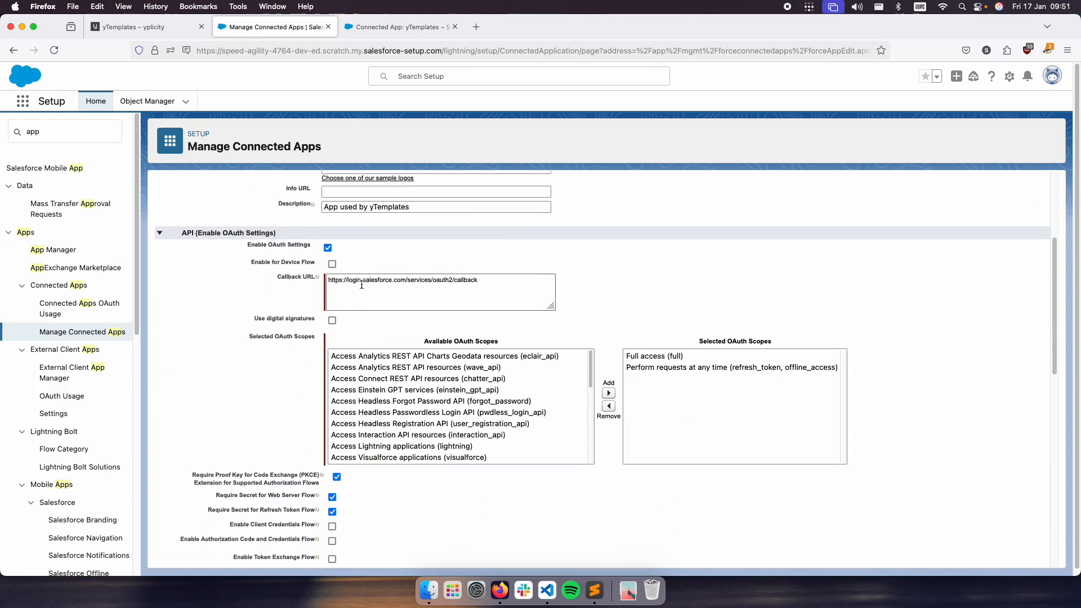
pyautogui.tripleClick(361, 285)
pyautogui.press('super+v')
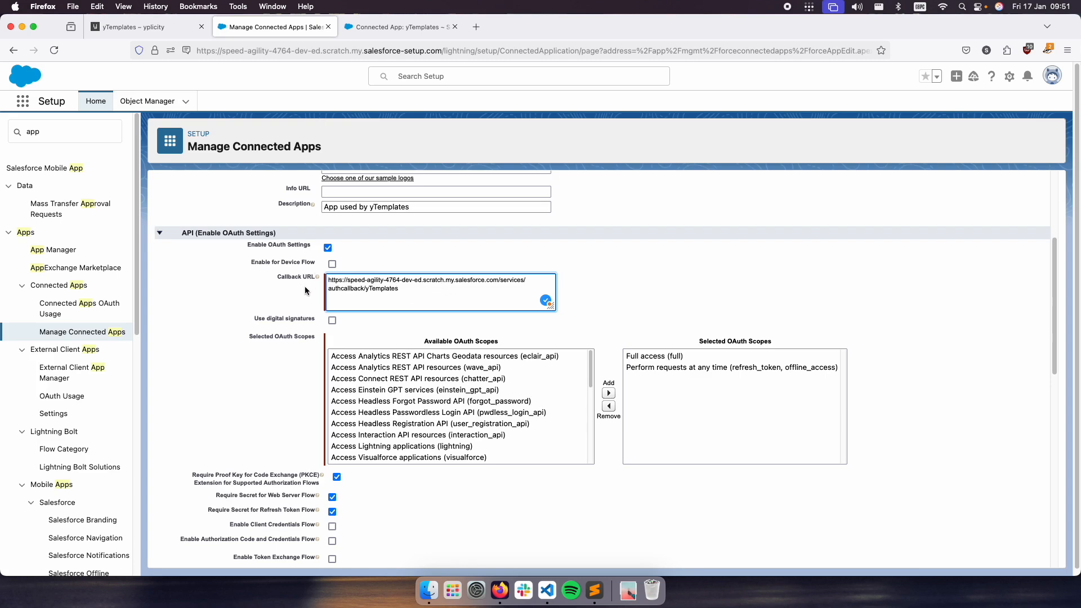
pyautogui.scroll(3, 421, 297)
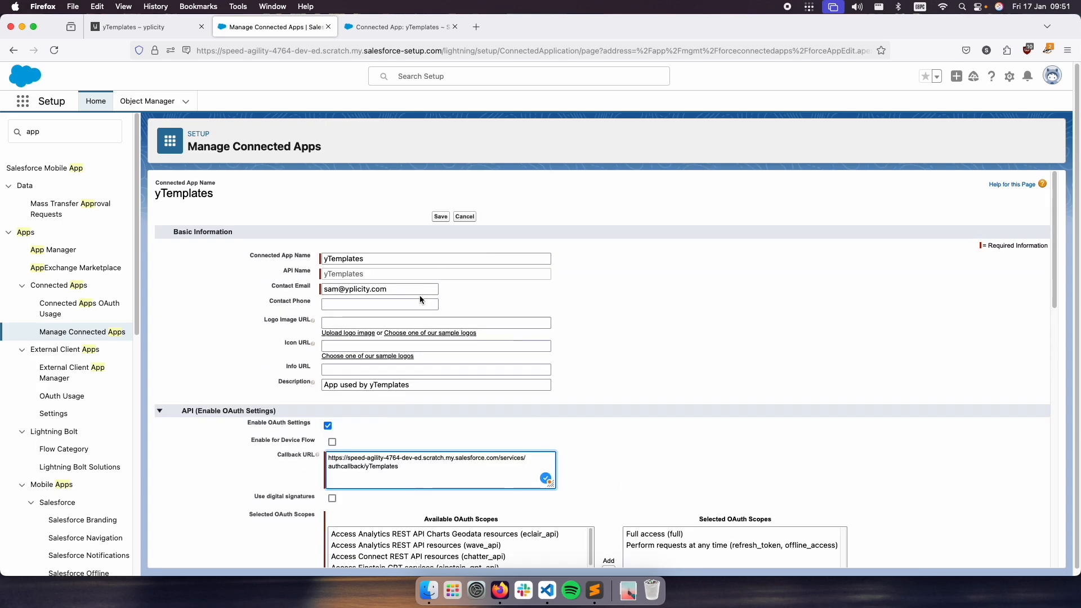
pyautogui.click(441, 217)
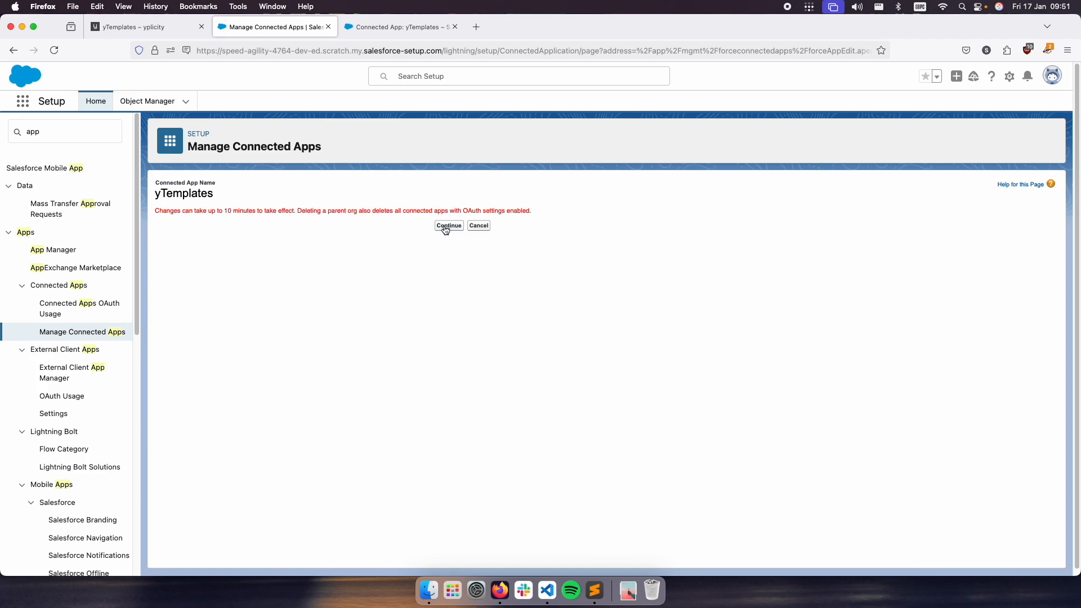
pyautogui.click(448, 226)
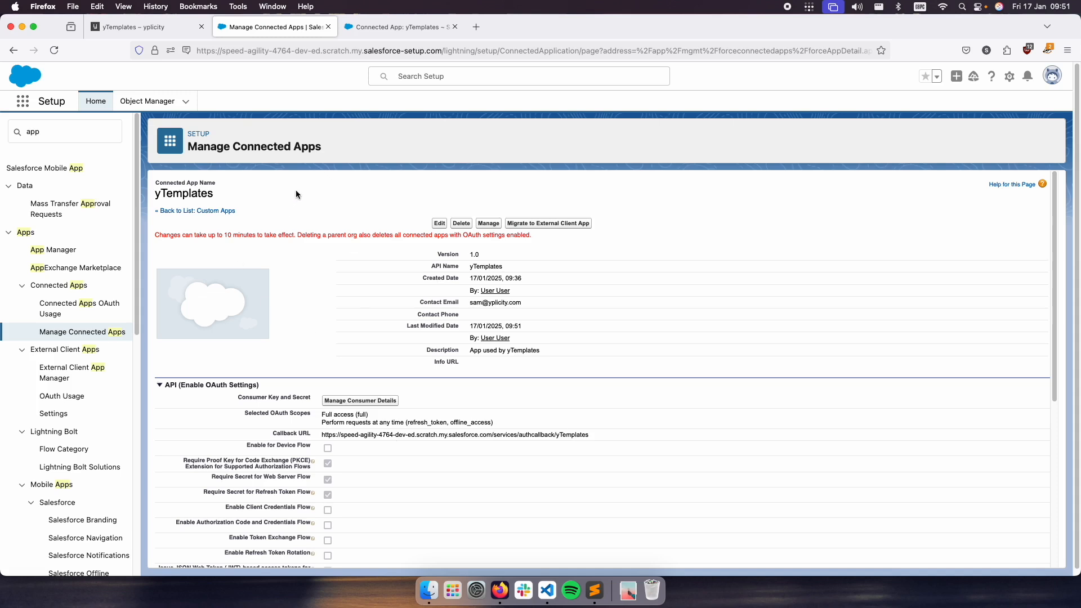
# Search Setup for "named" and show the external credentials within Named Credentials.
pyautogui.click(56, 132)
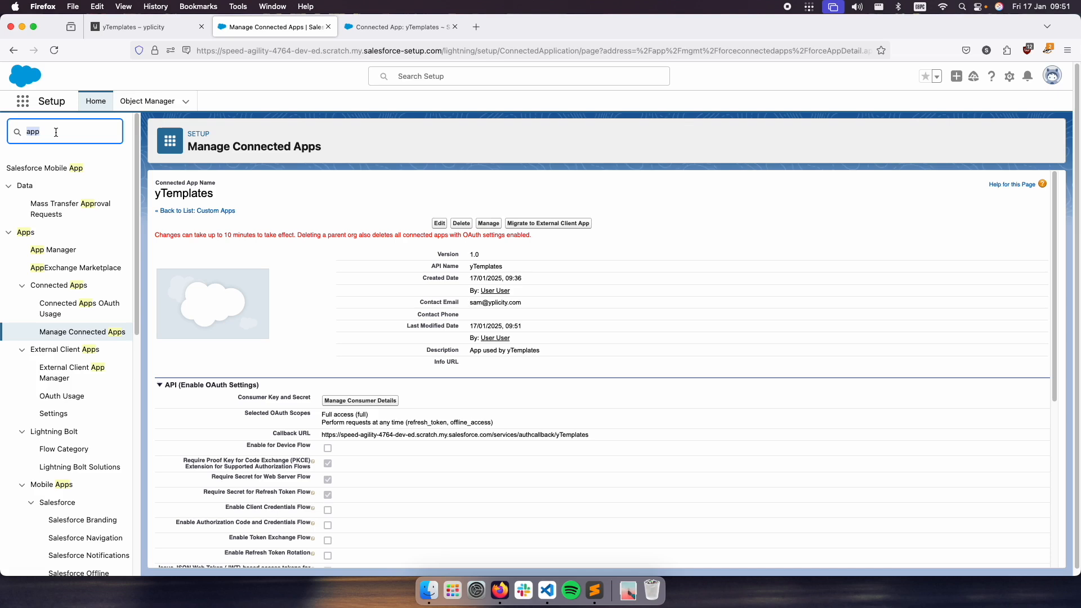
pyautogui.write('named')
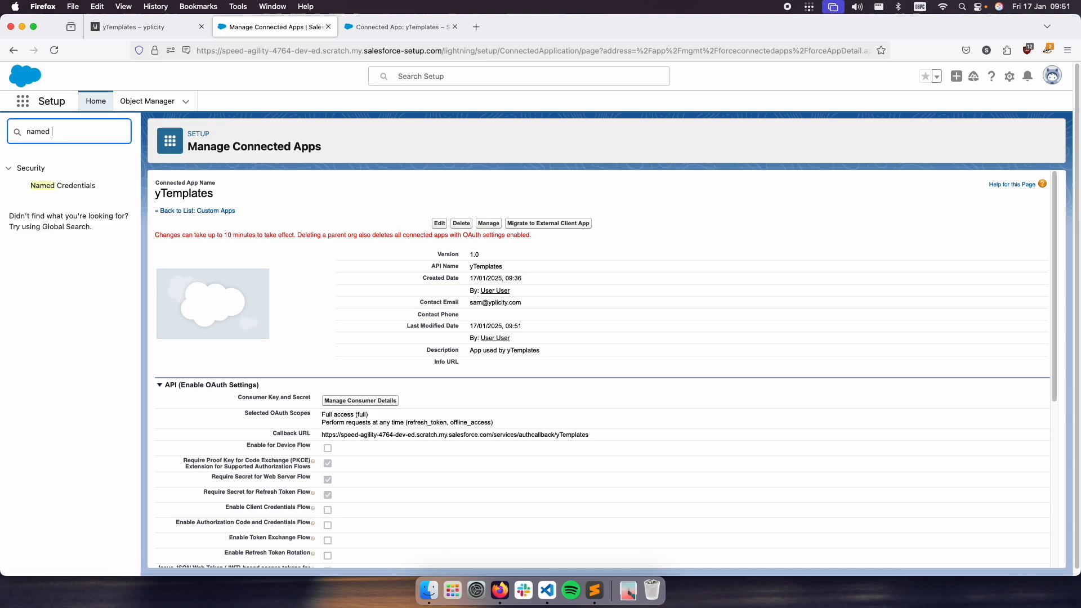
pyautogui.click(67, 186)
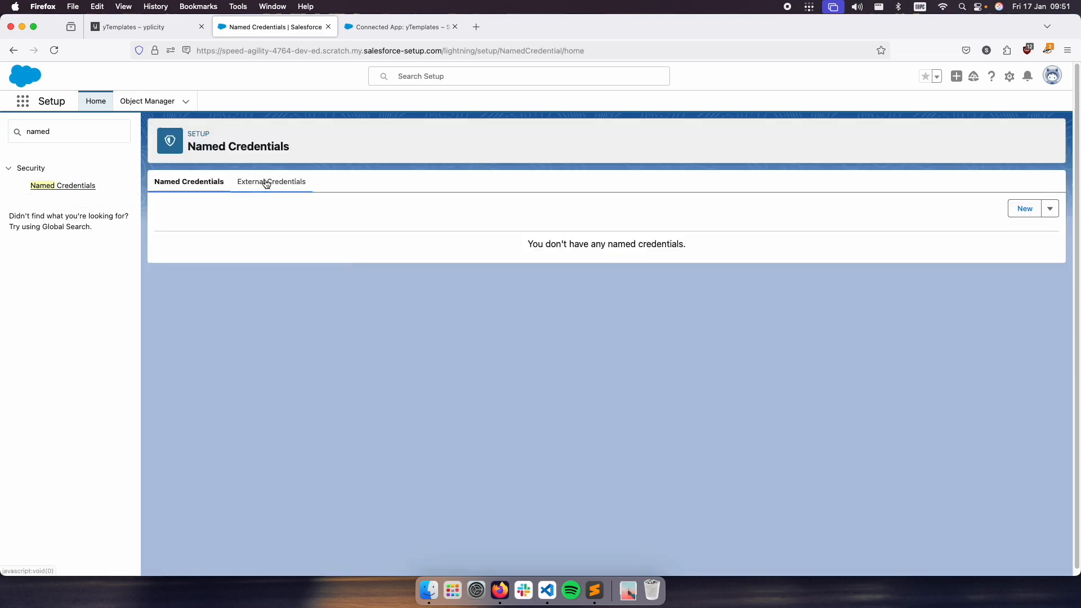
pyautogui.click(267, 182)
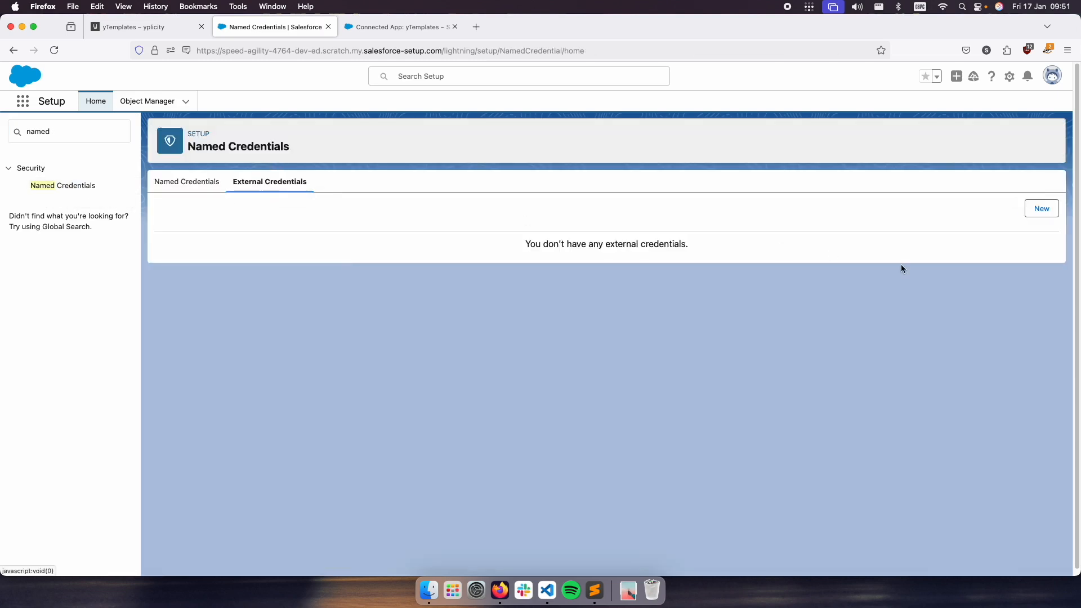
# Start a new external credential with yTemplates as label and name and OAuth 2.0 as authentication protocol.
pyautogui.click(1042, 209)
pyautogui.click(444, 307)
pyautogui.write('yTemplates')
pyautogui.press('Tab')
pyautogui.write('yTemplates')
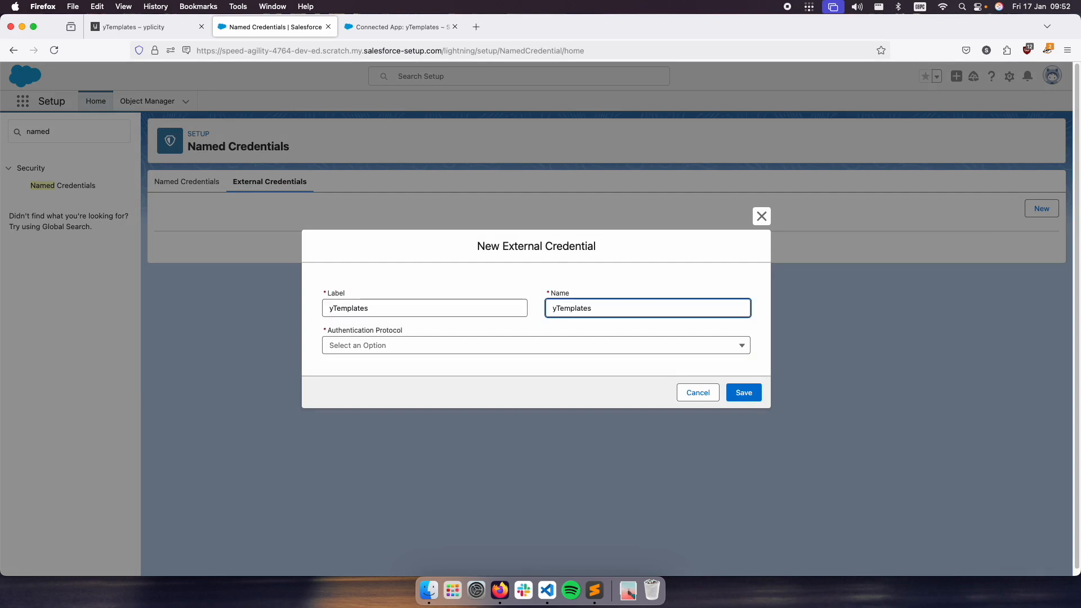
pyautogui.click(375, 347)
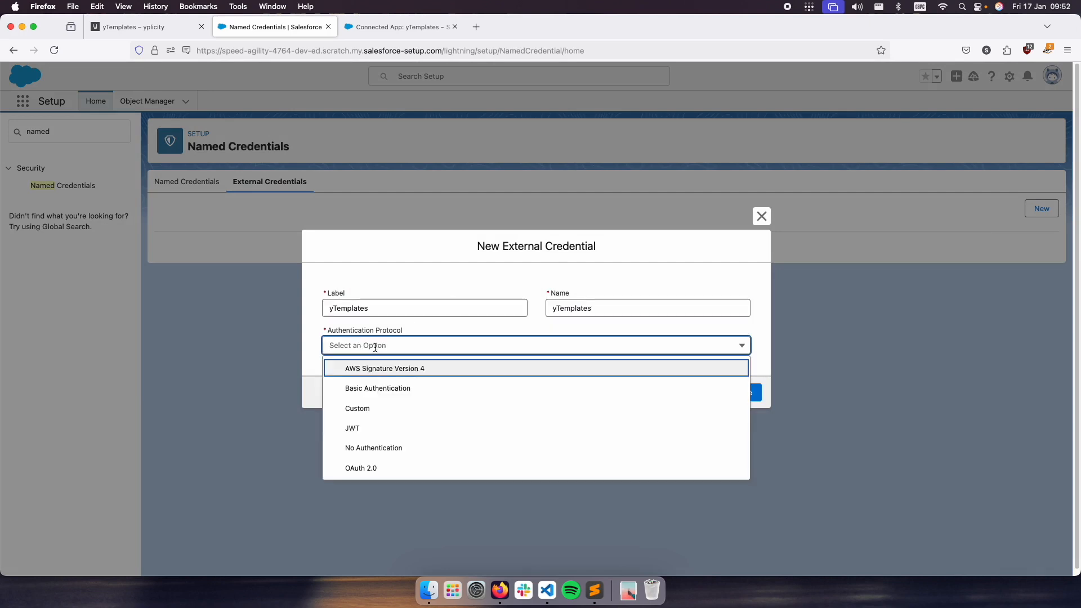
pyautogui.click(377, 471)
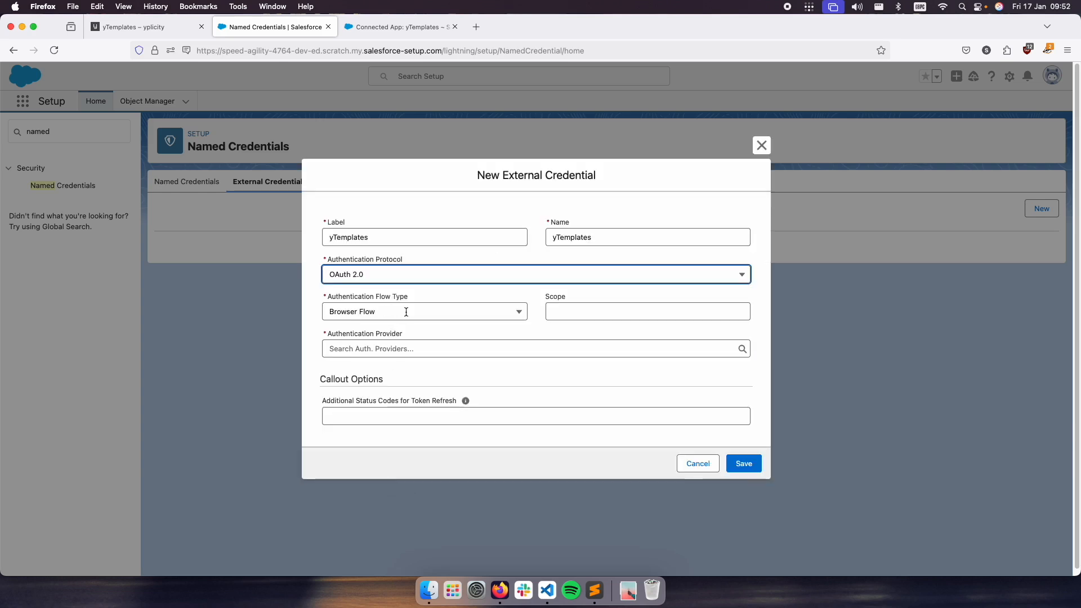
# Set the external credential's scope to "full refresh_token offline_access", choose yTemplates as authentication provider and save it.
pyautogui.click(563, 315)
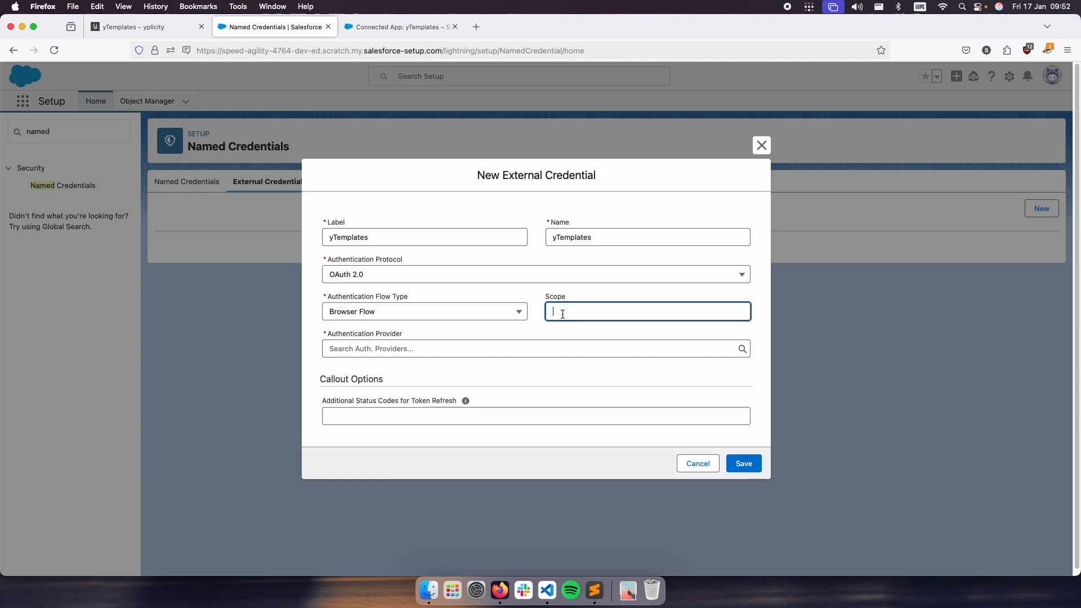
pyautogui.write('full refresh_token')
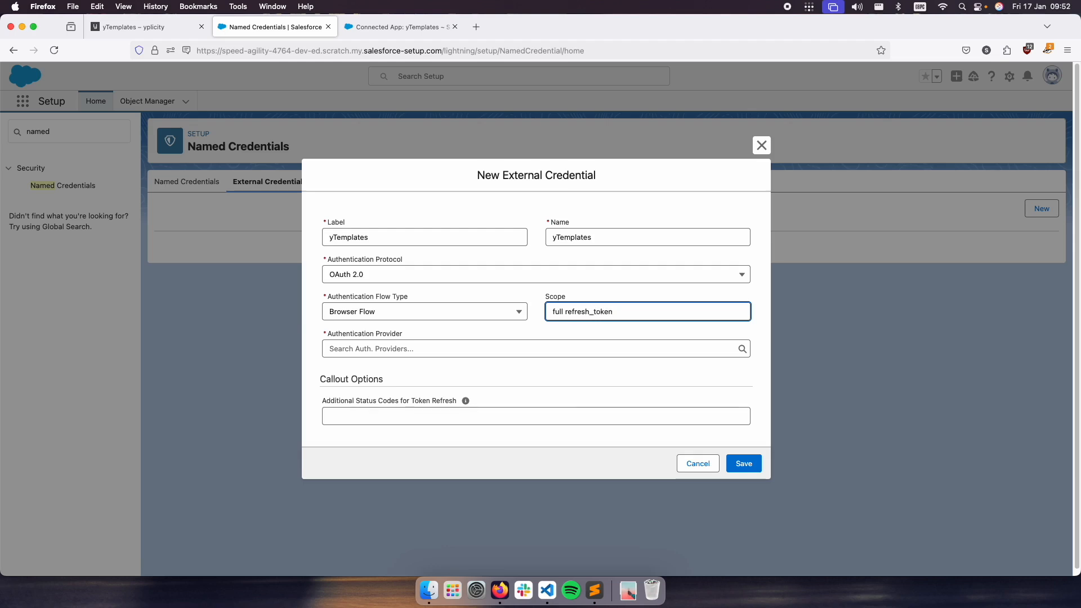
pyautogui.write(' offline_access')
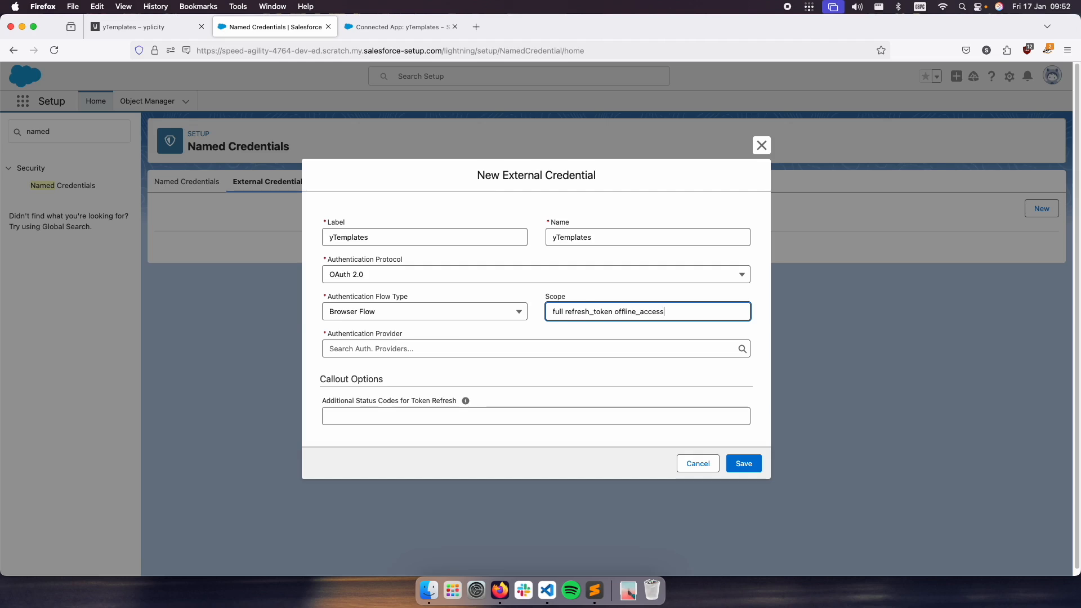
pyautogui.click(408, 347)
pyautogui.click(373, 374)
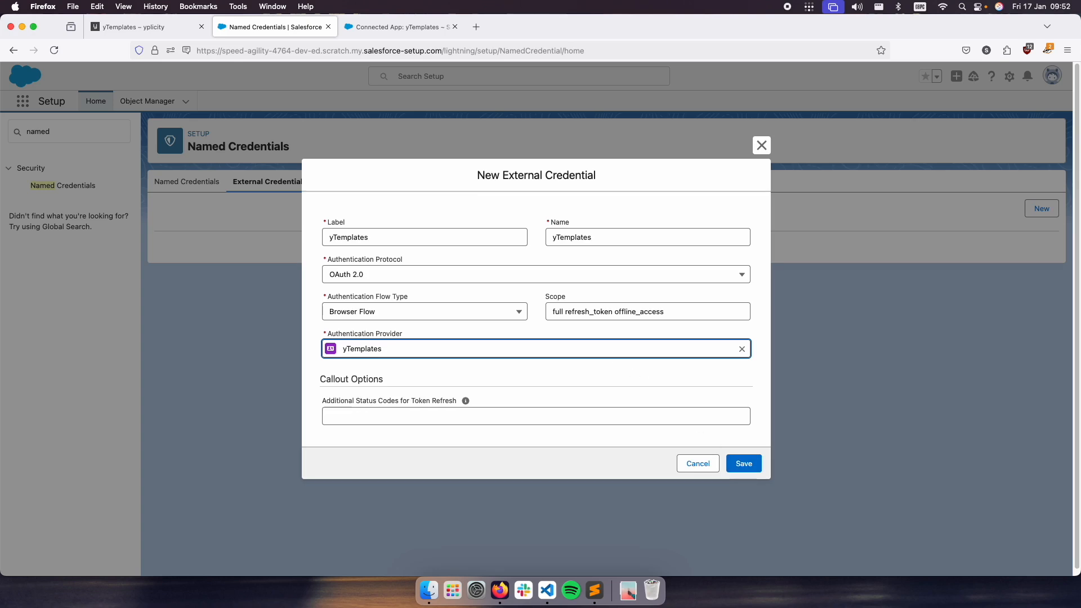
pyautogui.click(745, 464)
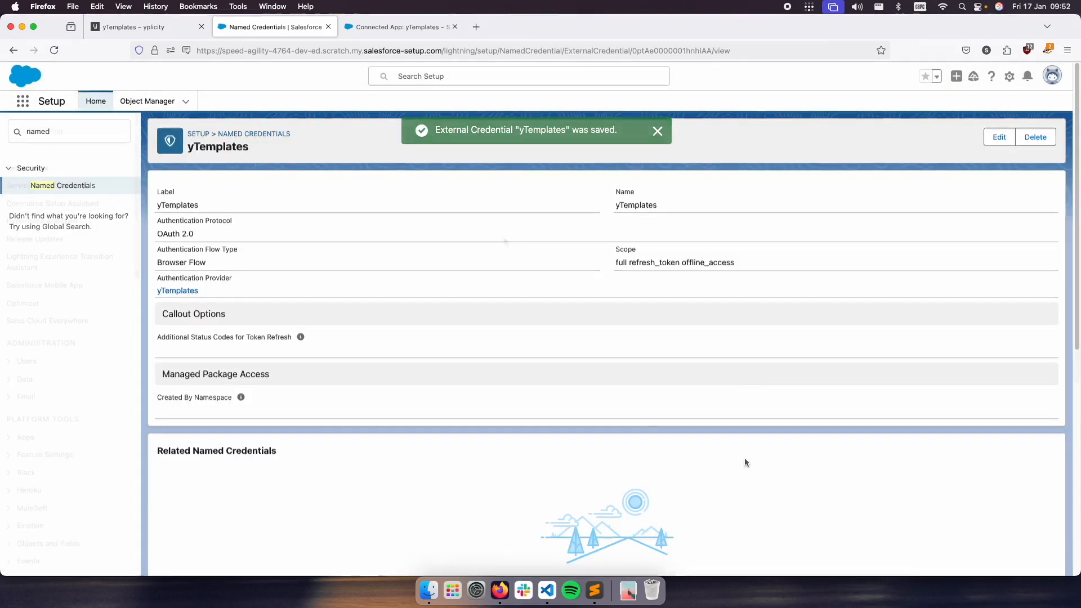
# Try to authenticate the Admin principal of the yTemplates external credential.
pyautogui.scroll(-5, 498, 256)
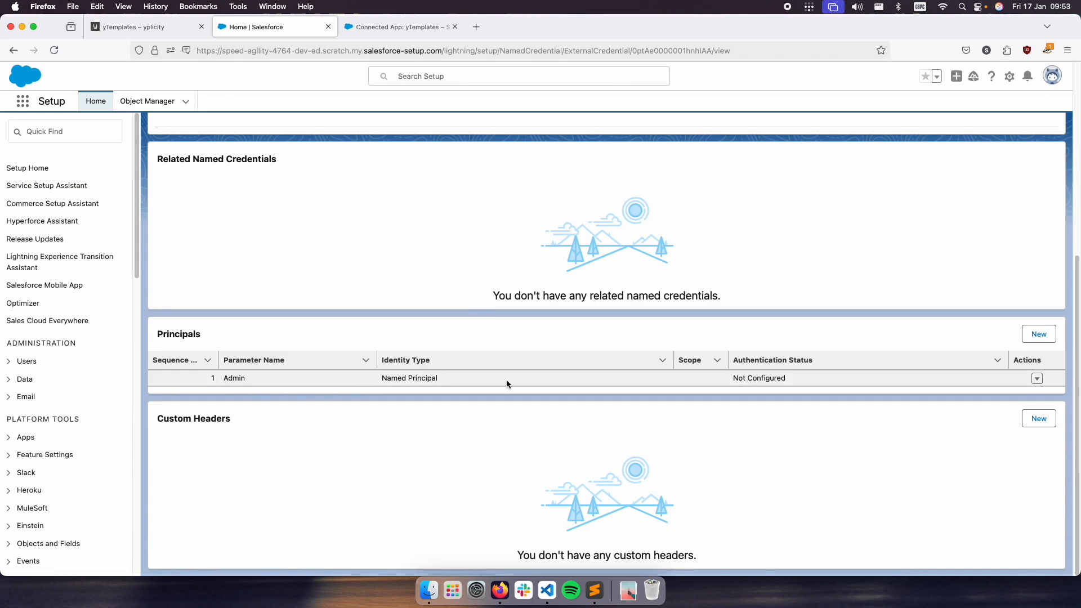
pyautogui.click(1037, 379)
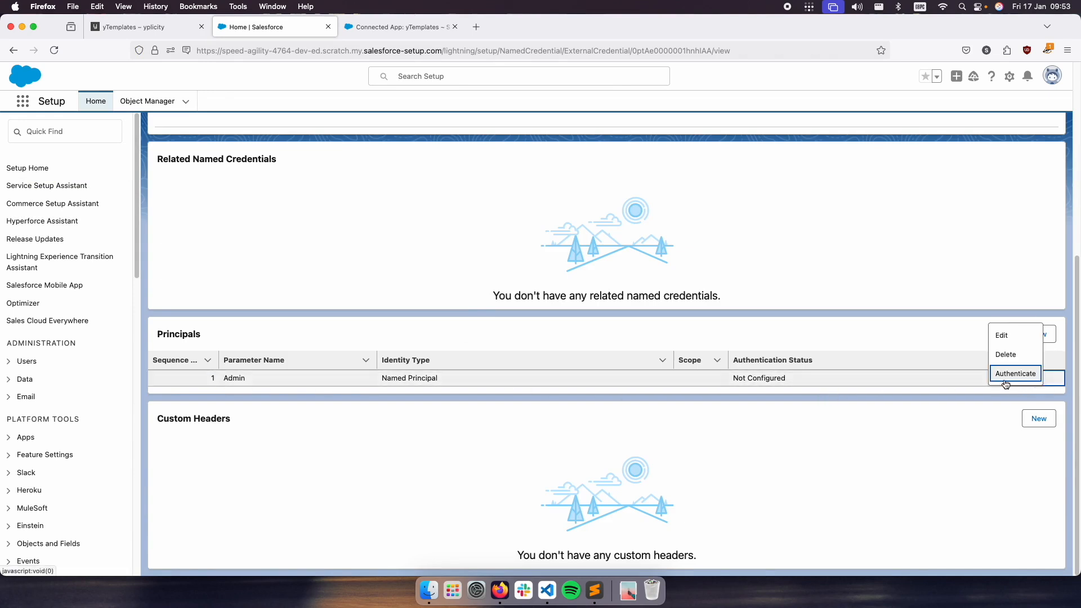
pyautogui.click(1012, 374)
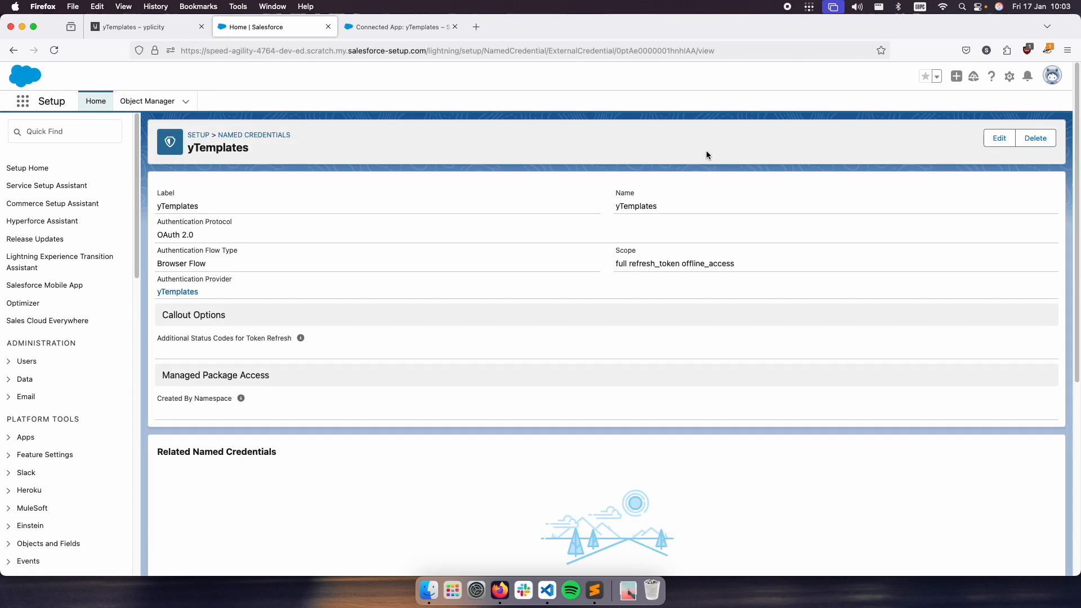
# Restart authentication for the external credential's Admin named principal to reach the Salesforce login page.
pyautogui.scroll(-5, 609, 407)
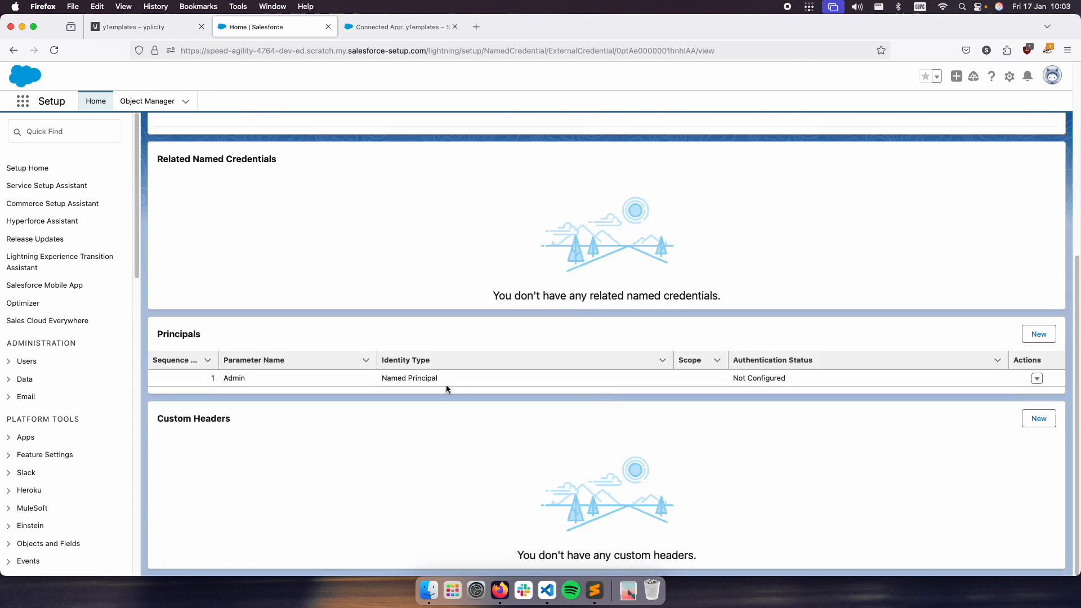
pyautogui.click(1035, 378)
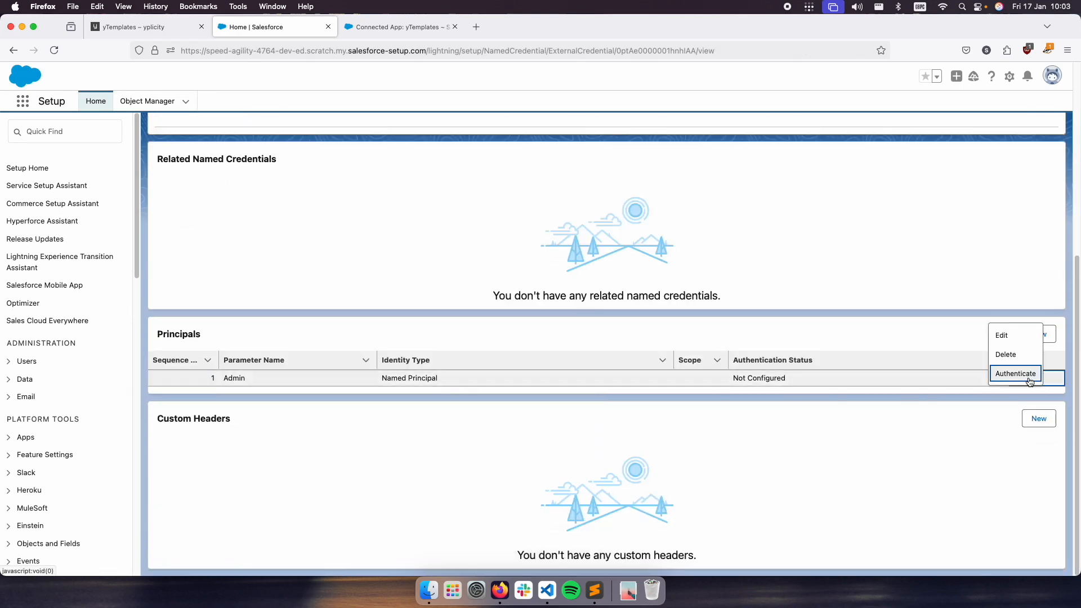
pyautogui.click(1017, 373)
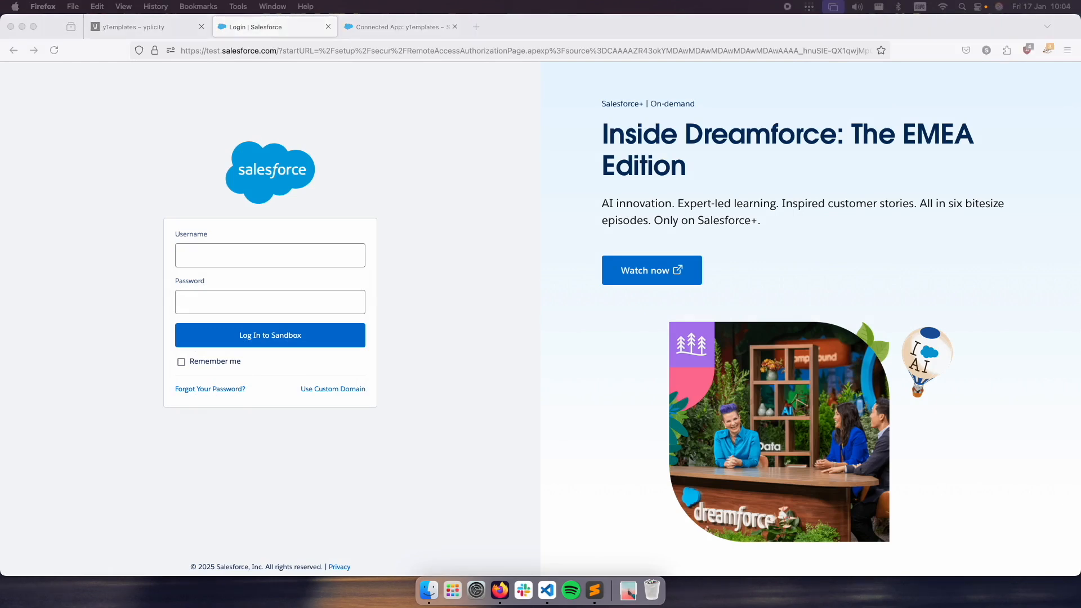
# Enter the account's username and password on the Salesforce login page and log in to the sandbox.
pyautogui.click(270, 256)
pyautogui.press('super+v')
pyautogui.click(230, 304)
pyautogui.click(230, 302)
pyautogui.click(243, 324)
pyautogui.click(260, 339)
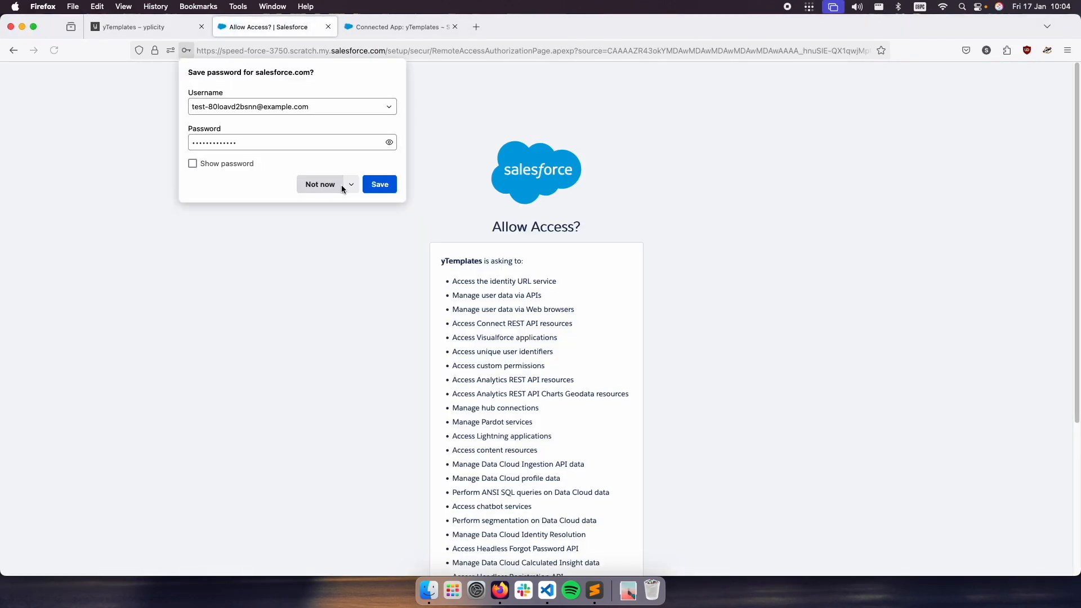
# Decline saving the login password, allow yTemplates the requested access and confirm the external access for the org.
pyautogui.click(327, 186)
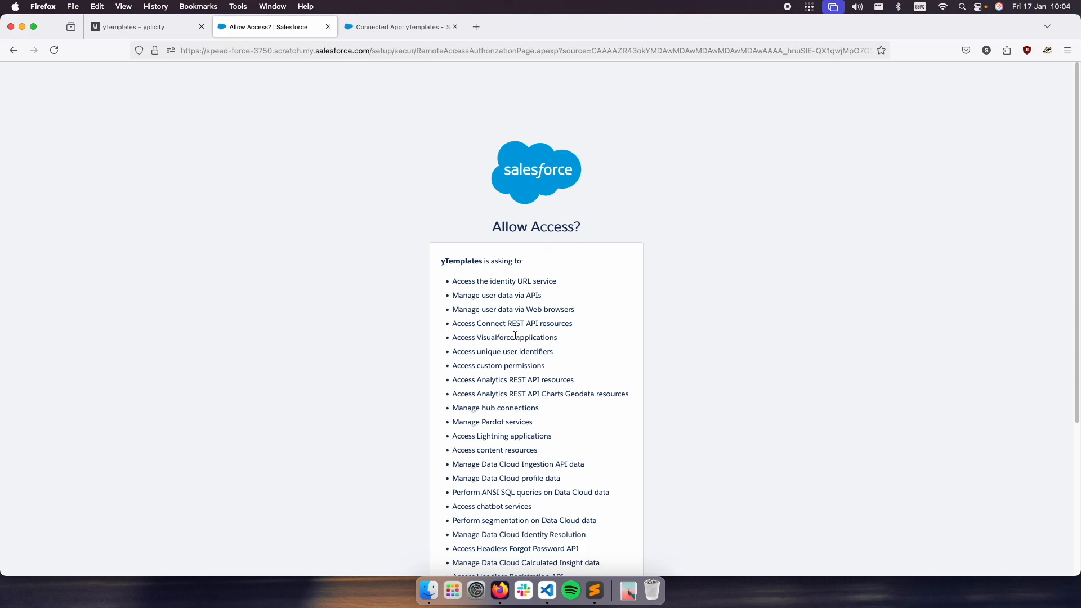
pyautogui.scroll(-5, 522, 259)
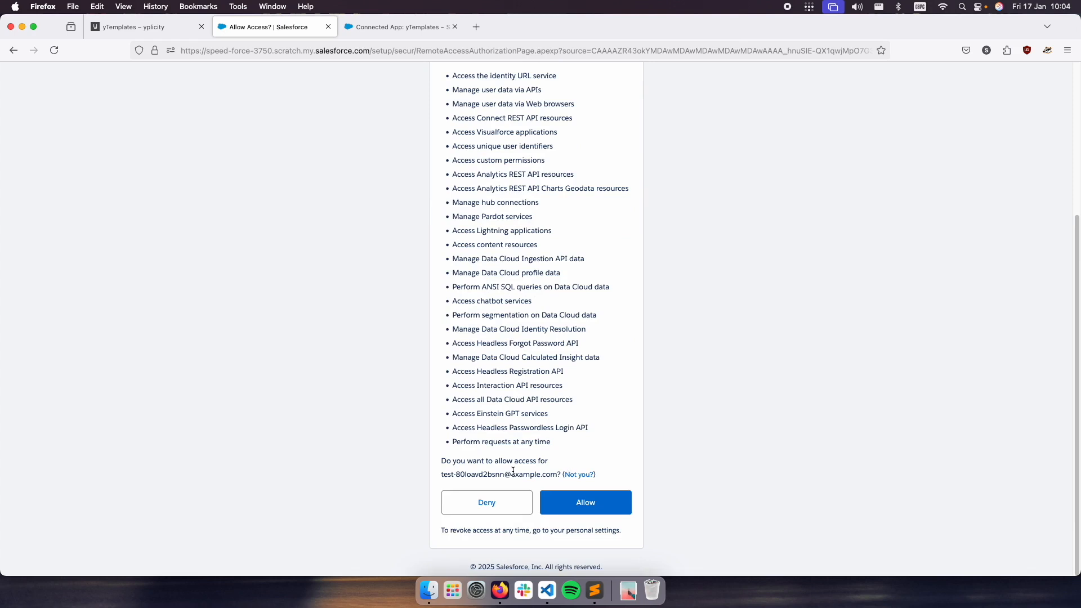
pyautogui.click(591, 503)
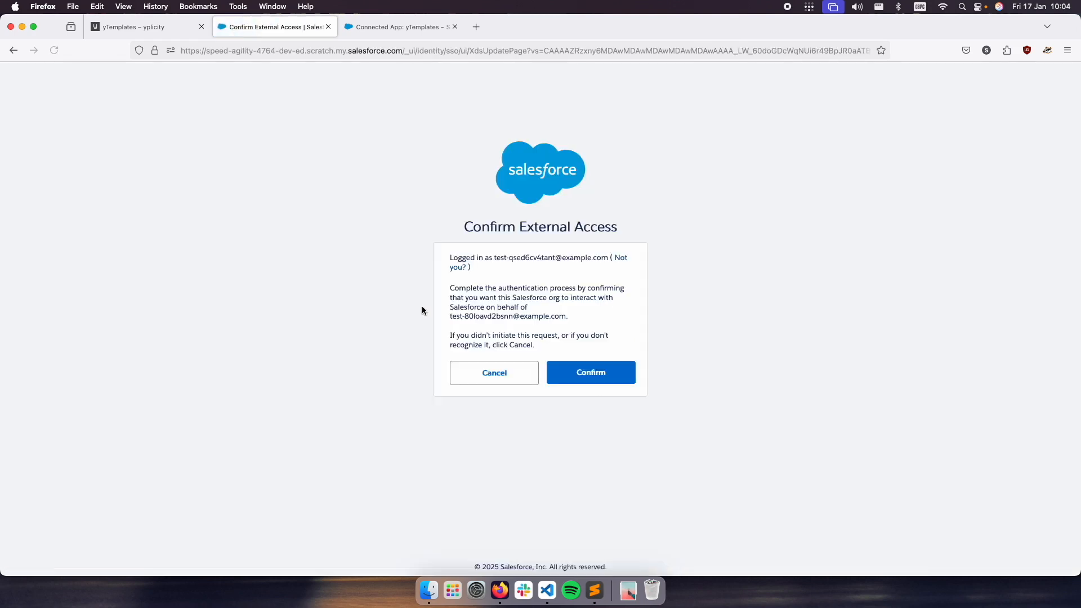
pyautogui.click(586, 373)
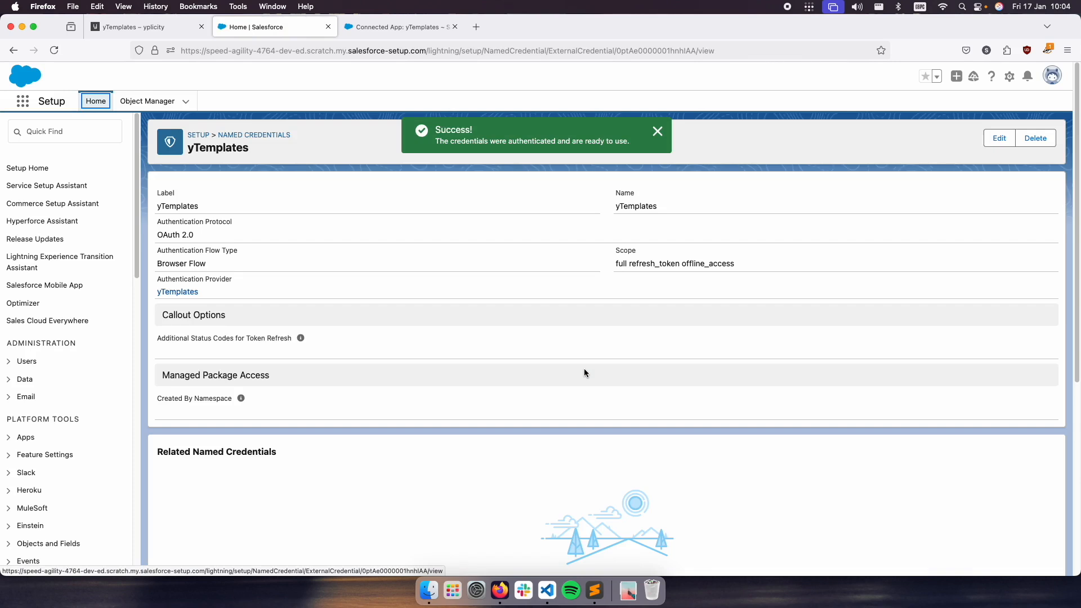
pyautogui.scroll(-5, 585, 372)
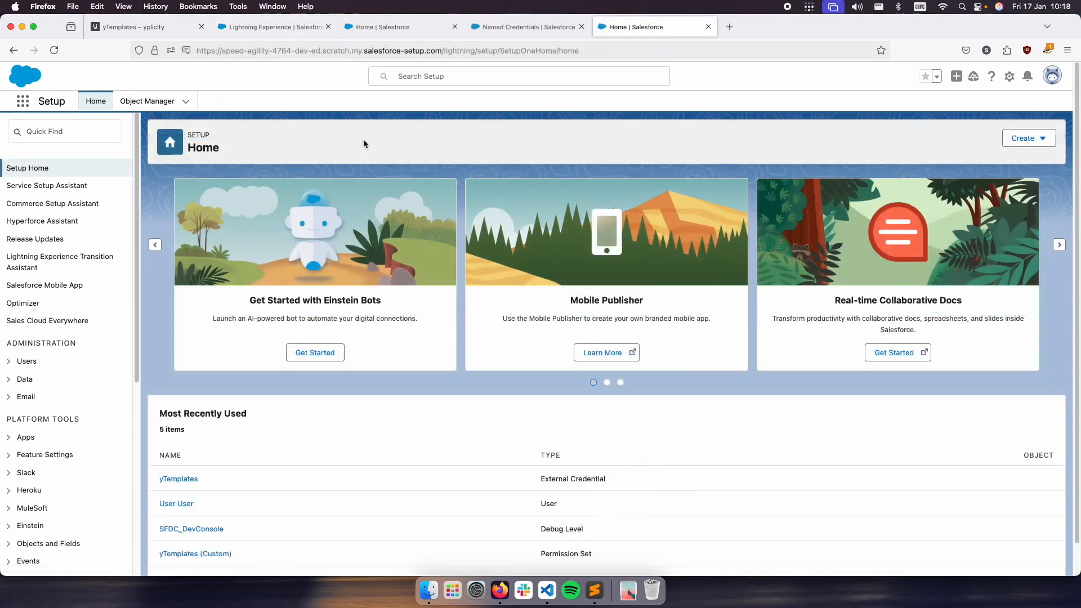
# Start a new named credential in the Named Credentials setup with yTemplates as both label and name.
pyautogui.click(46, 131)
pyautogui.write('named')
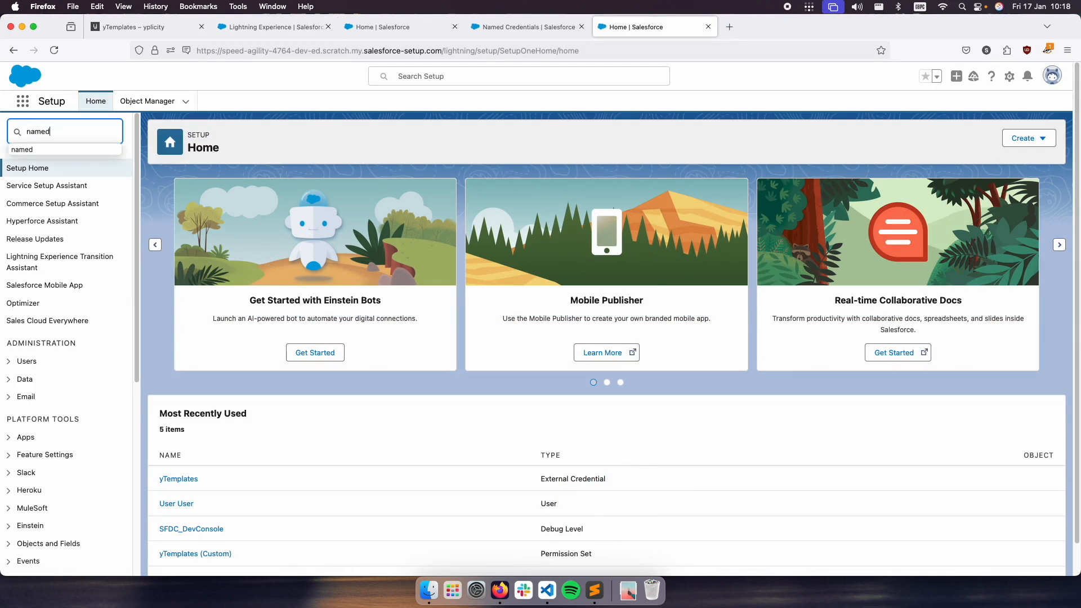
pyautogui.click(59, 189)
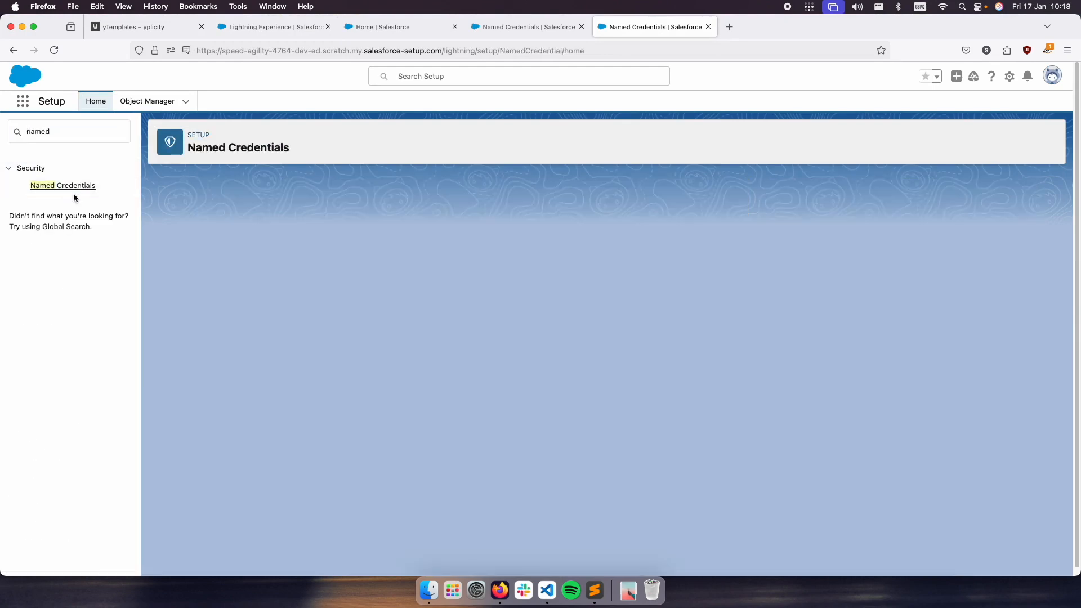
pyautogui.click(1025, 209)
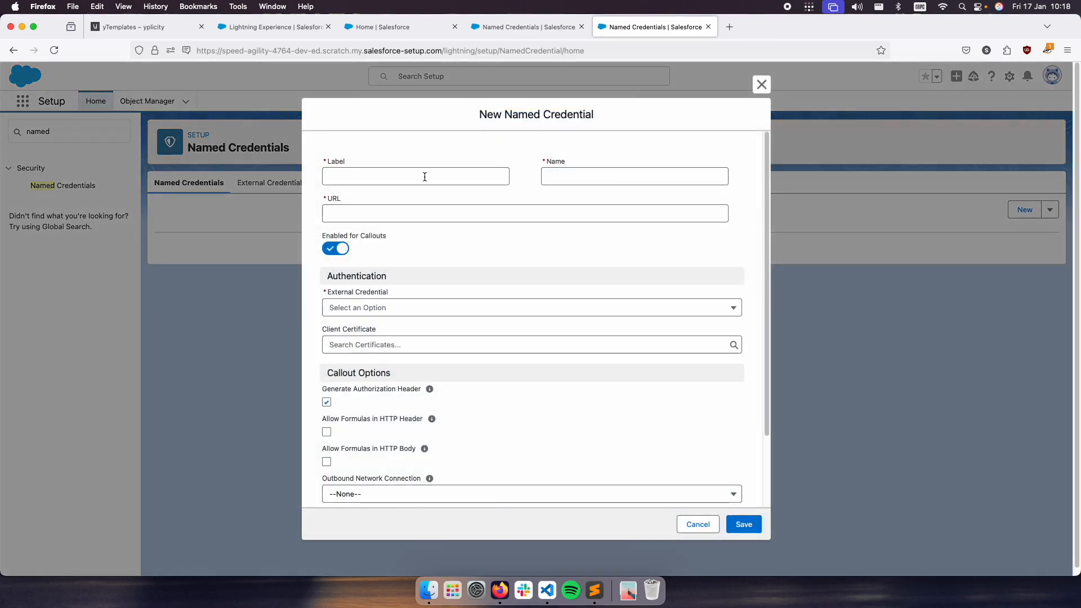
pyautogui.click(425, 177)
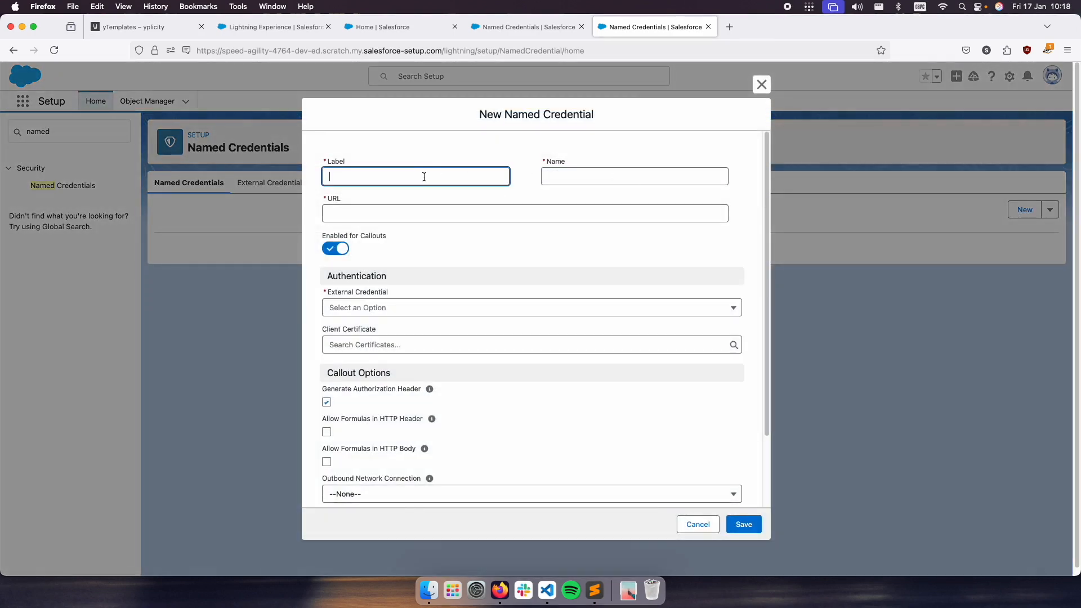
pyautogui.write('yTemplates')
pyautogui.press('Tab')
pyautogui.write('yTemplates')
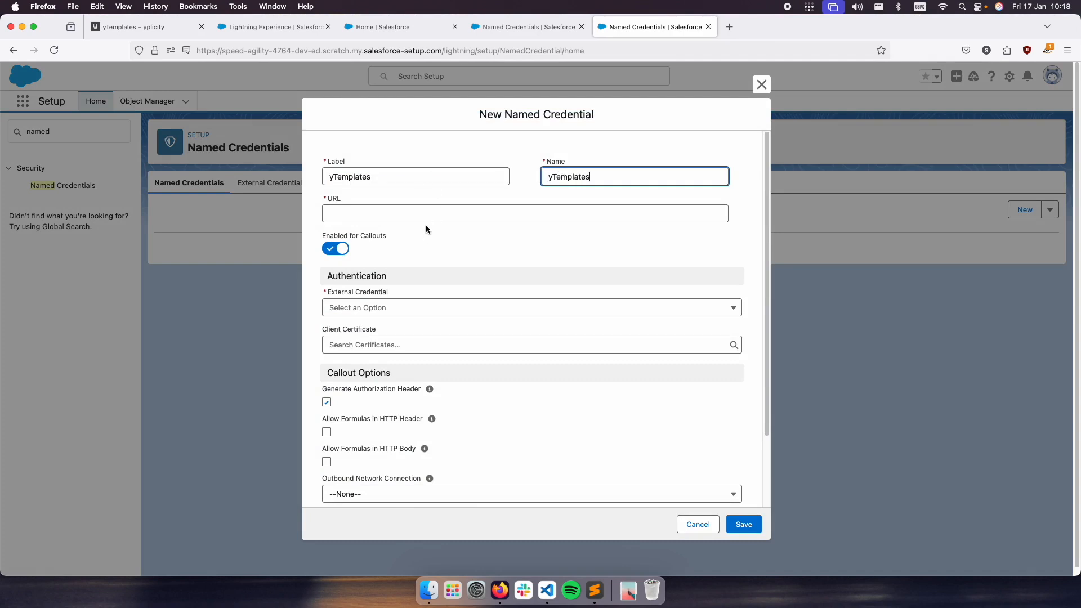
pyautogui.click(424, 212)
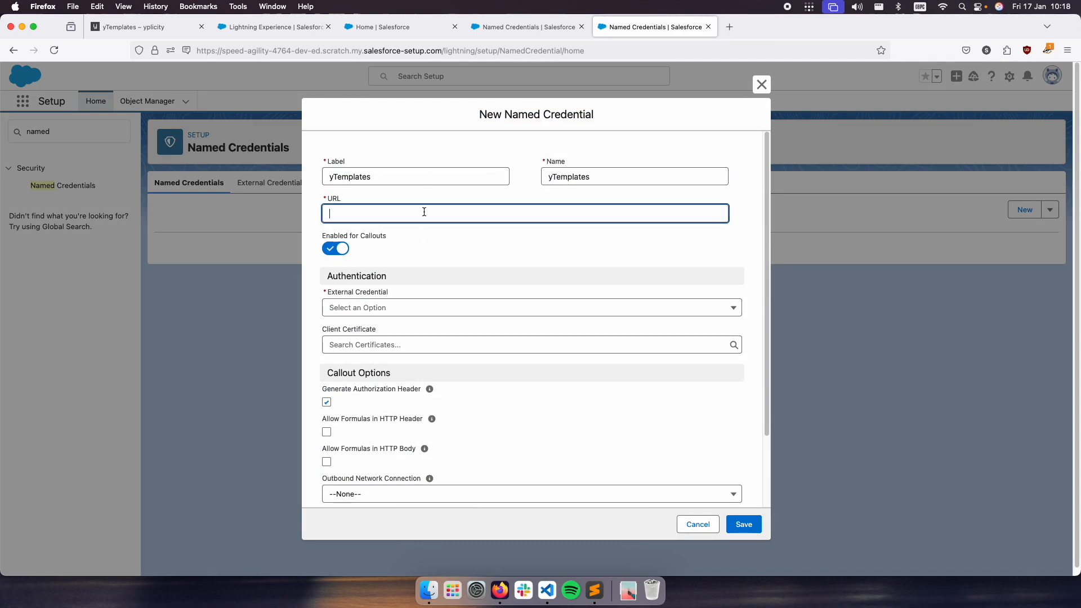
pyautogui.write('https://speed-agility-4764-dev-ed.scratch.my.salesforce.com/services/authcallback/yTemplates')
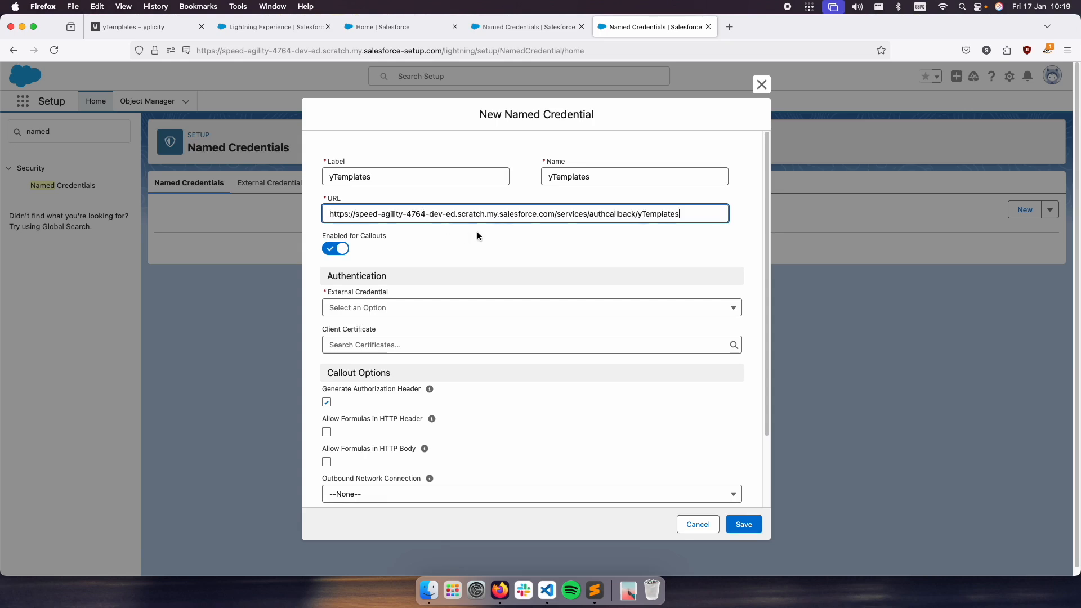
pyautogui.moveTo(682, 214); pyautogui.dragTo(555, 215)
pyautogui.press('BackSpace')
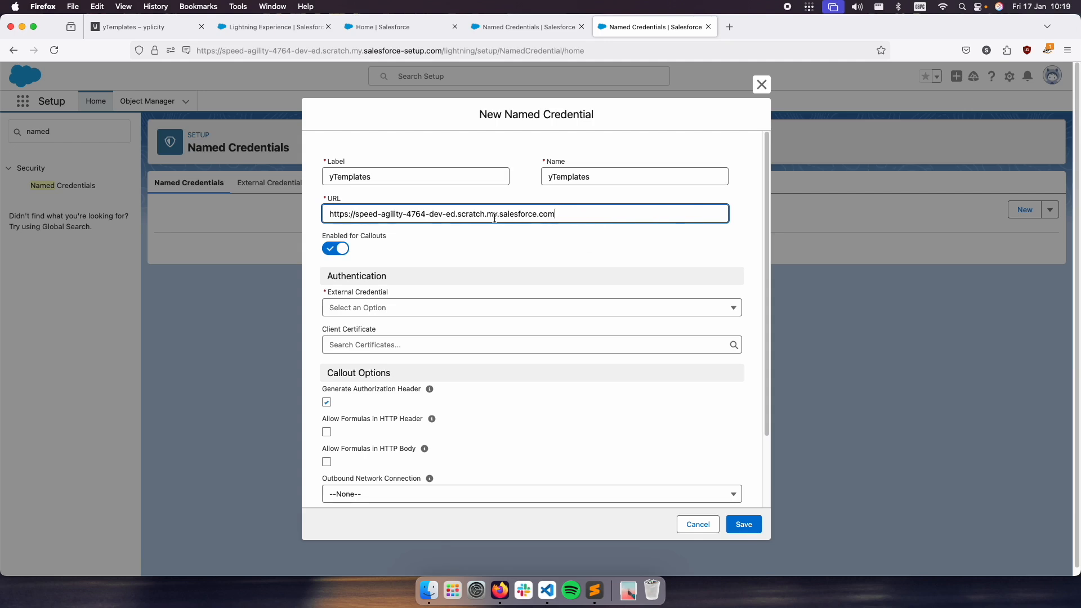
pyautogui.click(365, 306)
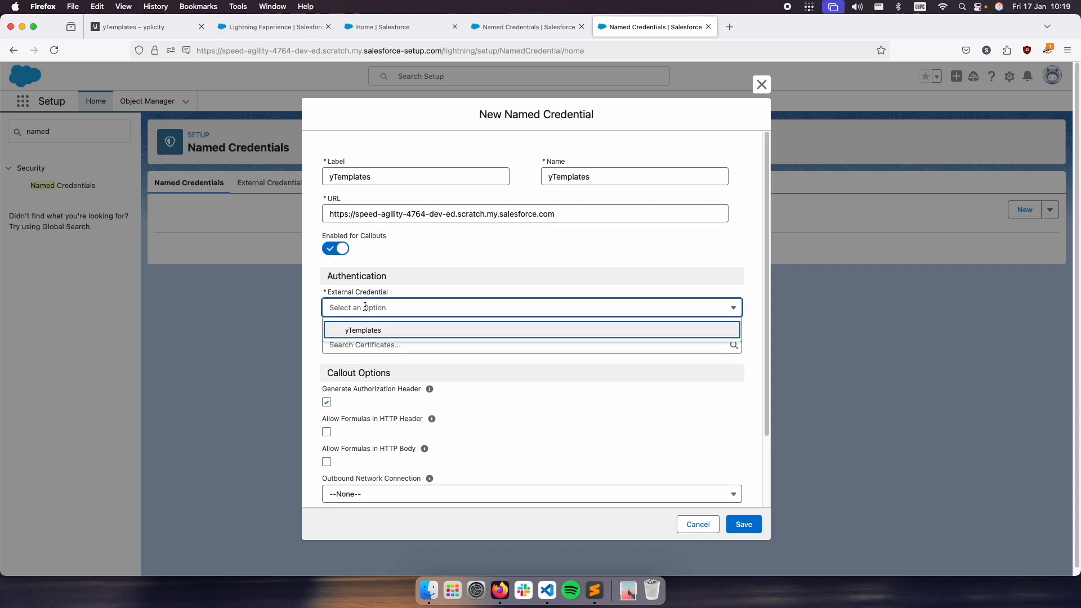
pyautogui.click(382, 332)
# Allow formulas in the HTTP header and body, set the allowed callout namespace to yTemplates and save the named credential.
pyautogui.scroll(-3, 439, 385)
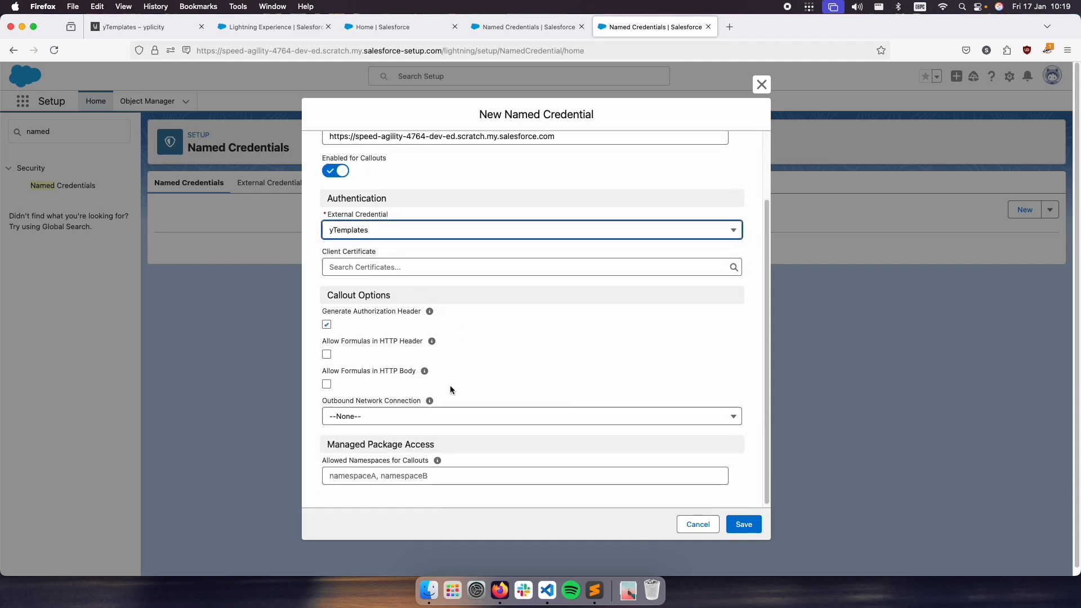
pyautogui.click(327, 351)
pyautogui.click(327, 380)
pyautogui.click(378, 476)
pyautogui.write('yTemplates')
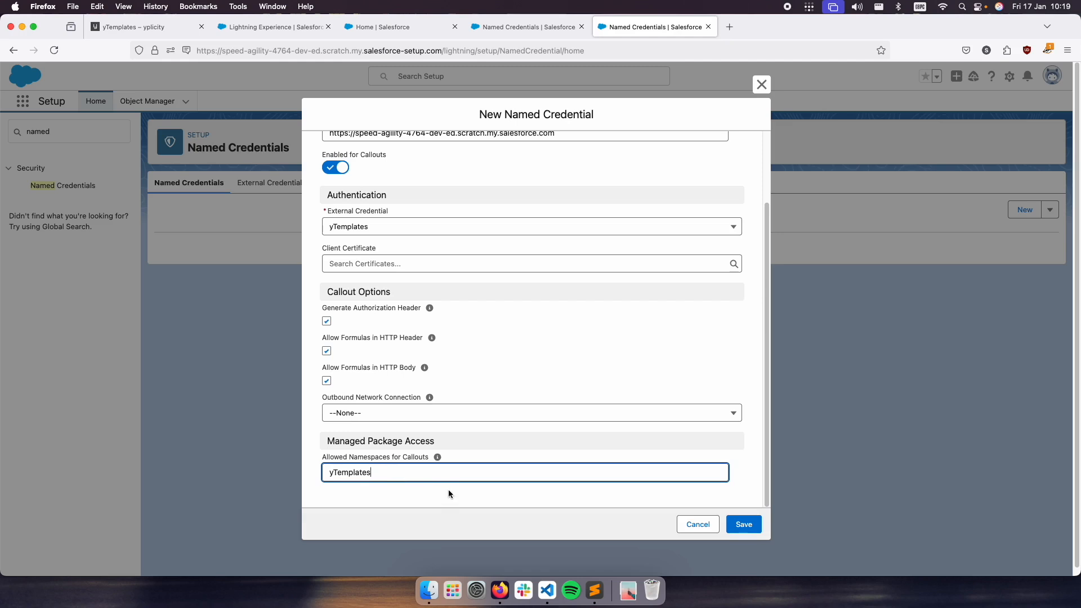
pyautogui.scroll(3, 416, 362)
pyautogui.scroll(-3, 416, 362)
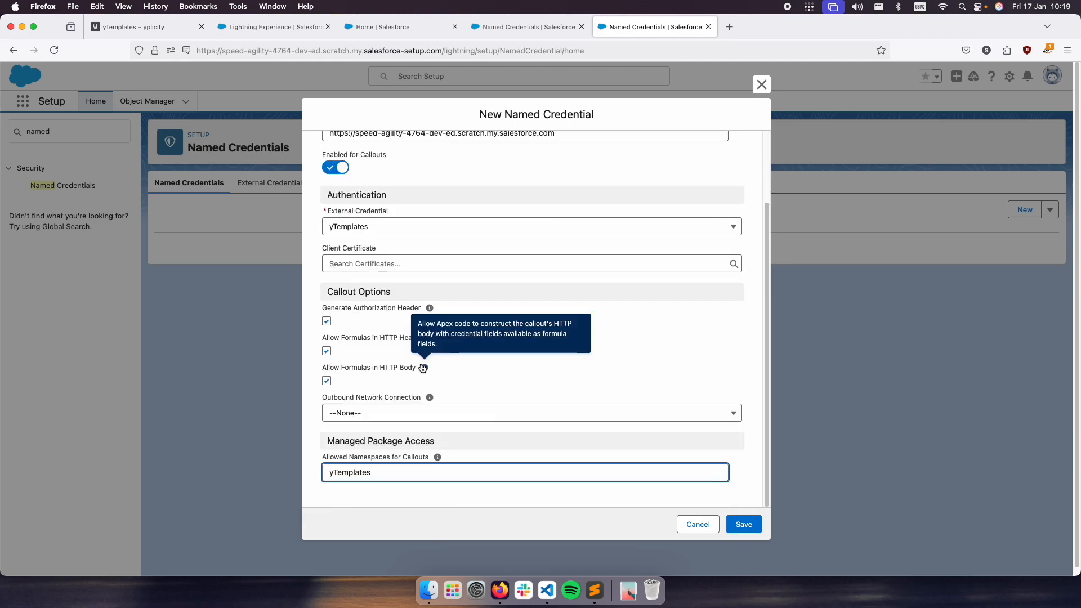
pyautogui.click(743, 525)
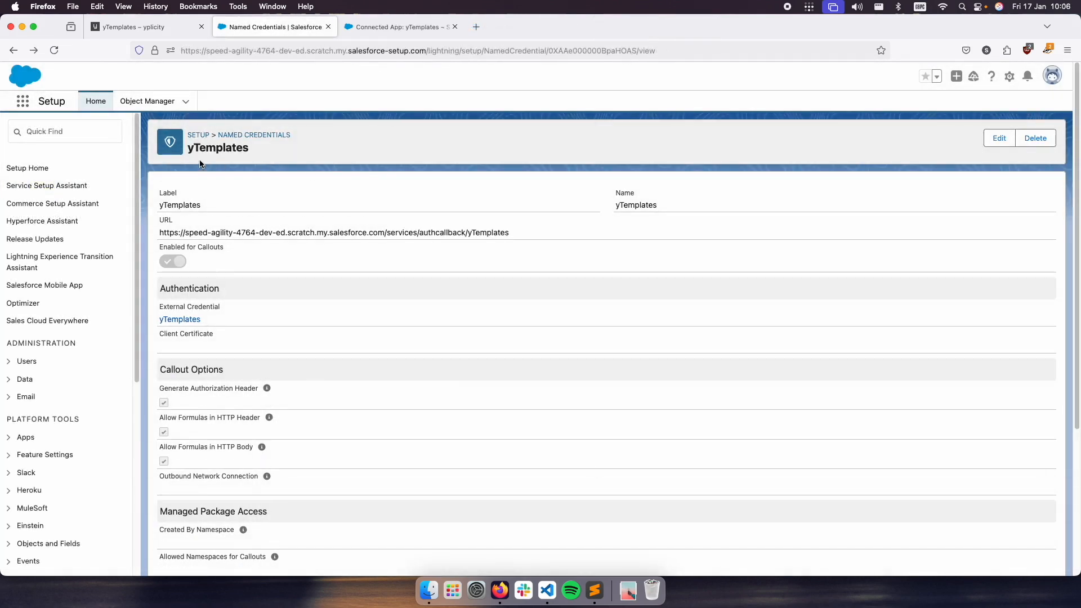
# Clone the yTemplates permission set with the label "yTemplates (Custom)" and the API name yTemplates_Custom, and save it.
pyautogui.click(53, 133)
pyautogui.write('perm')
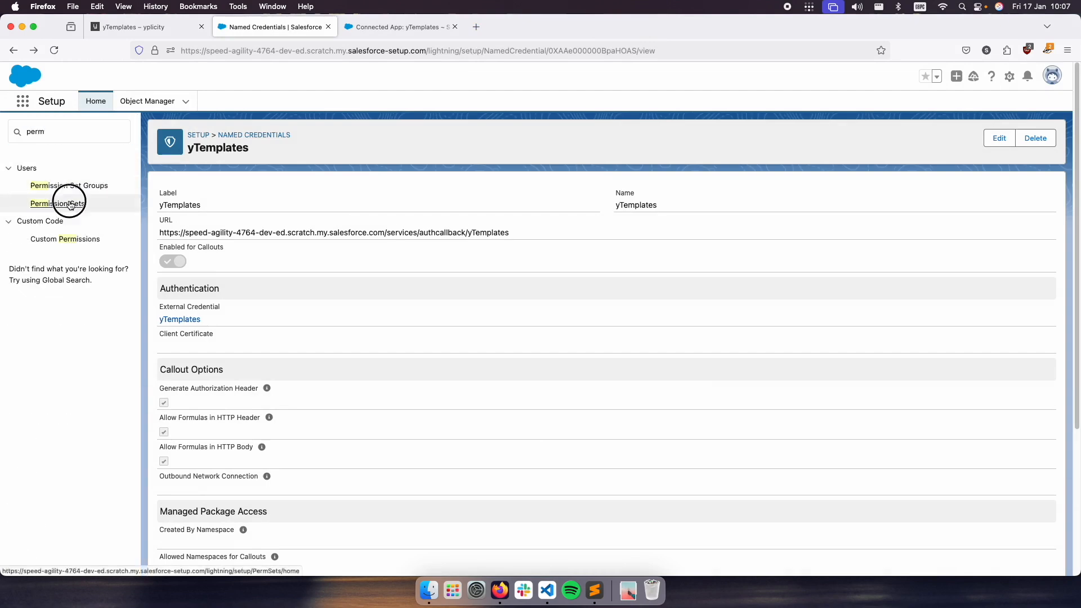
pyautogui.click(69, 204)
pyautogui.scroll(-2, 332, 441)
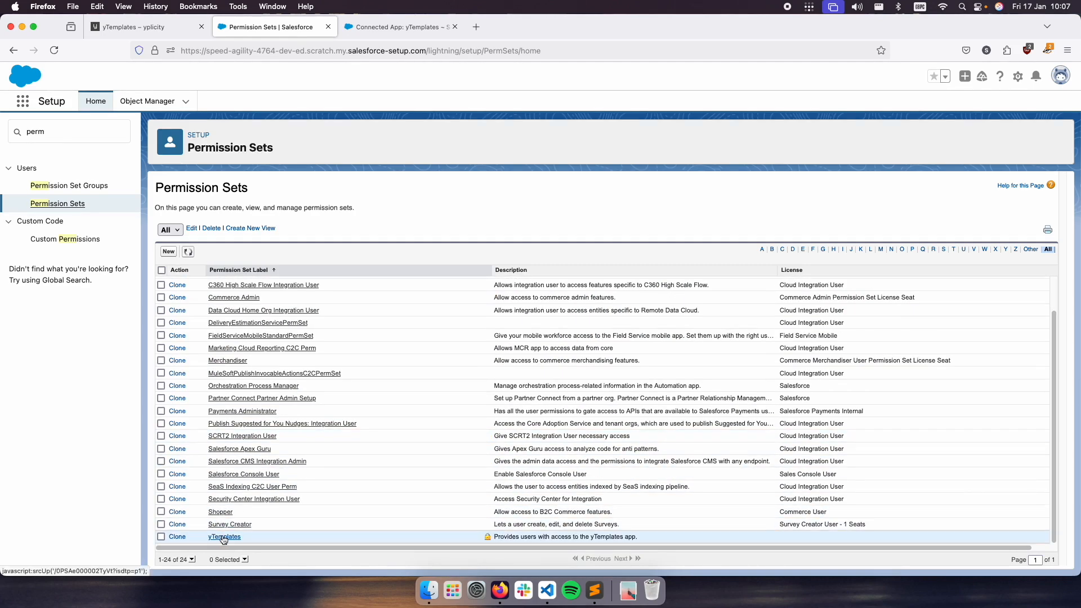
pyautogui.click(179, 537)
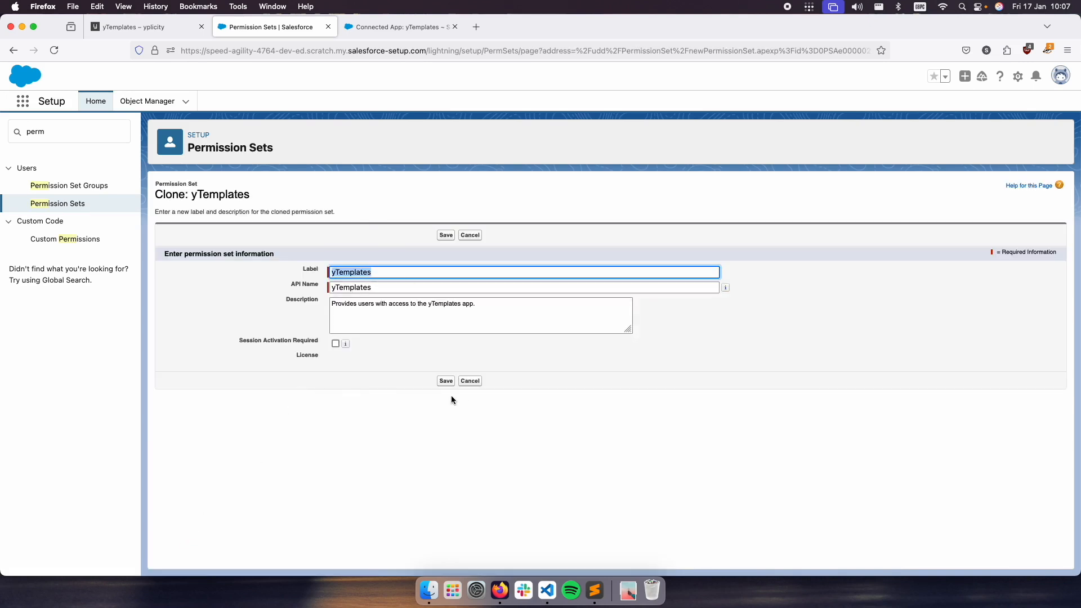
pyautogui.click(392, 274)
pyautogui.write('(custom')
pyautogui.press('Tab')
pyautogui.press('Right')
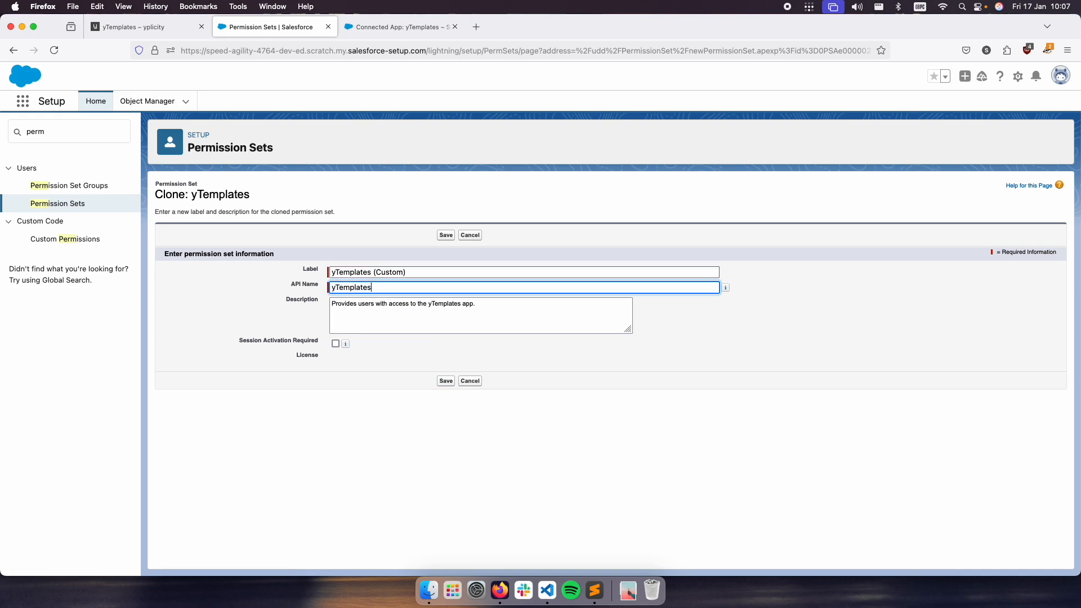
pyautogui.write('_Custom')
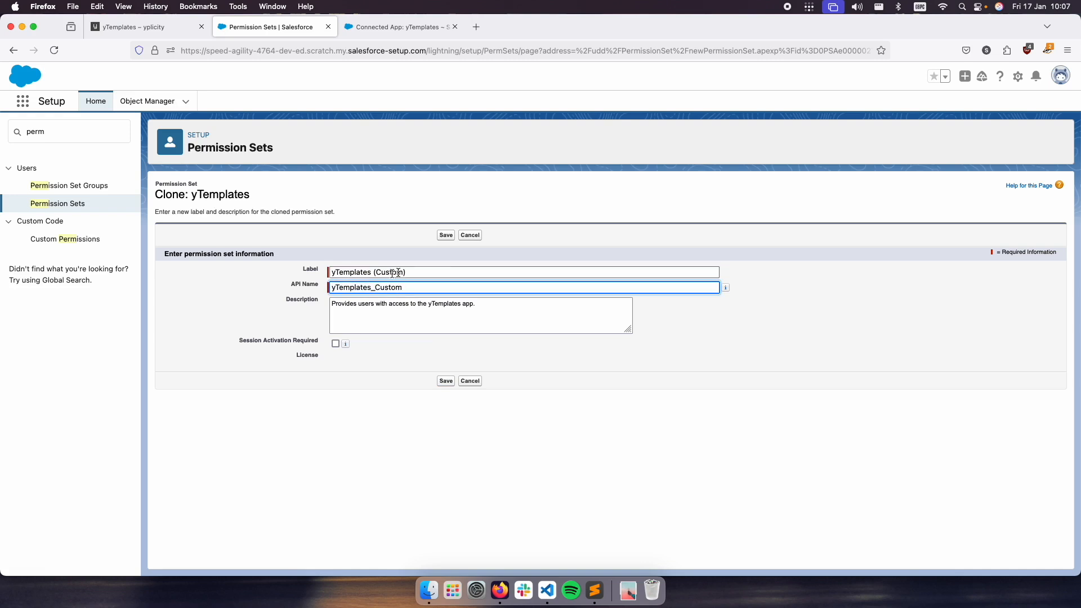
pyautogui.click(445, 235)
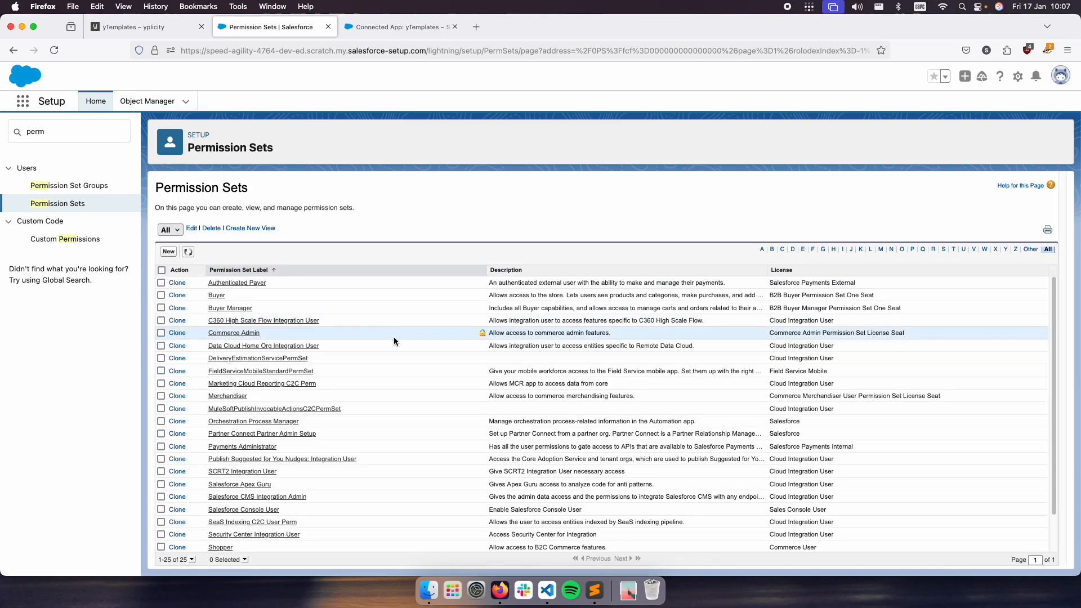
# Open the External Credential Principal Access settings of the yTemplates (Custom) permission set.
pyautogui.scroll(-2, 264, 498)
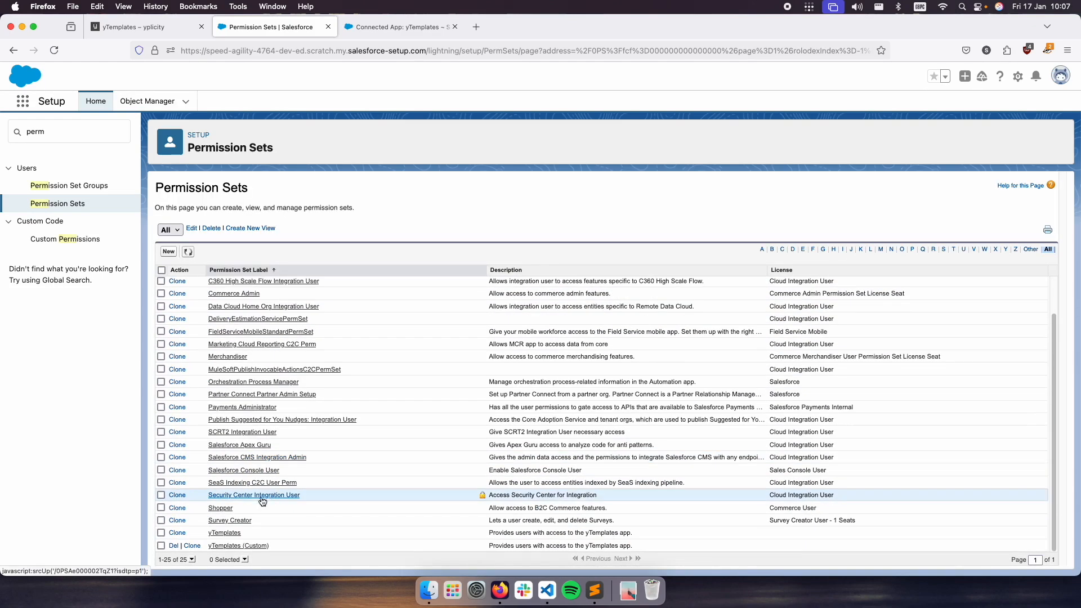
pyautogui.click(254, 546)
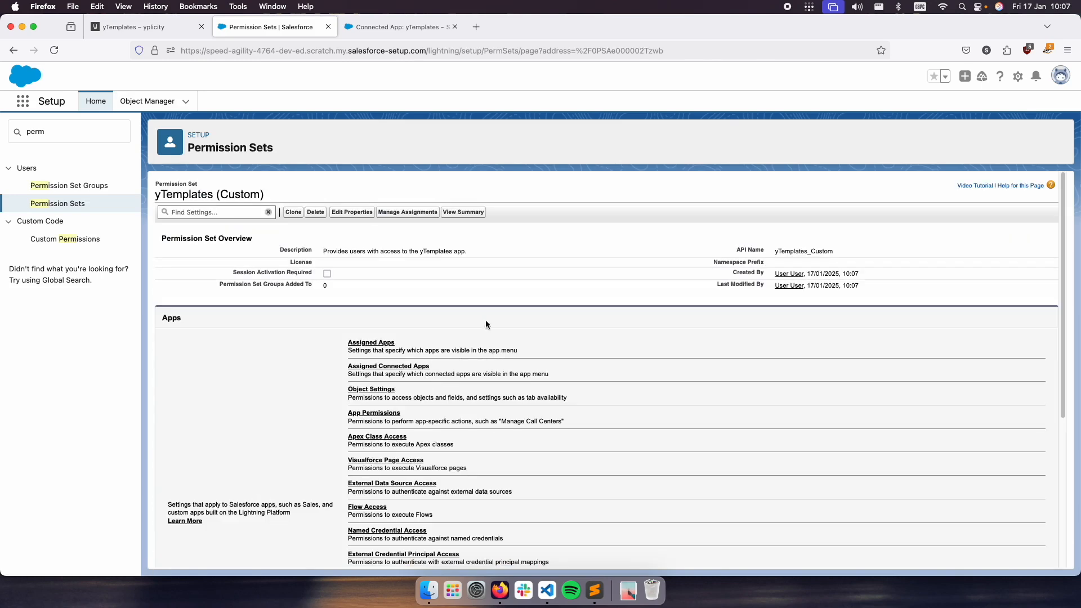
pyautogui.scroll(-3, 478, 397)
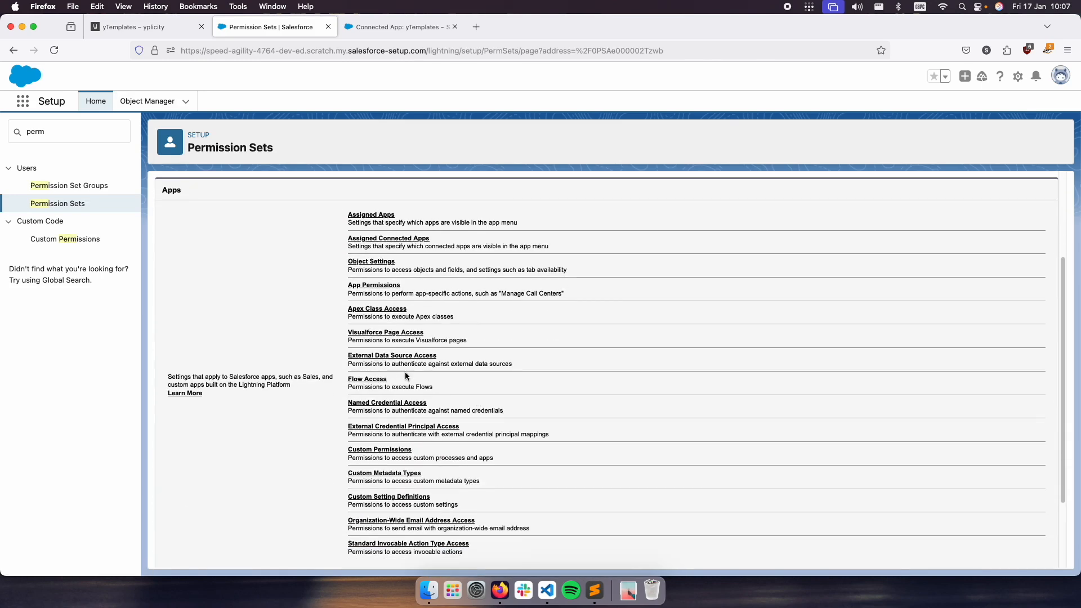
pyautogui.scroll(-2, 468, 384)
pyautogui.moveTo(486, 371); pyautogui.dragTo(357, 372)
pyautogui.click(369, 372)
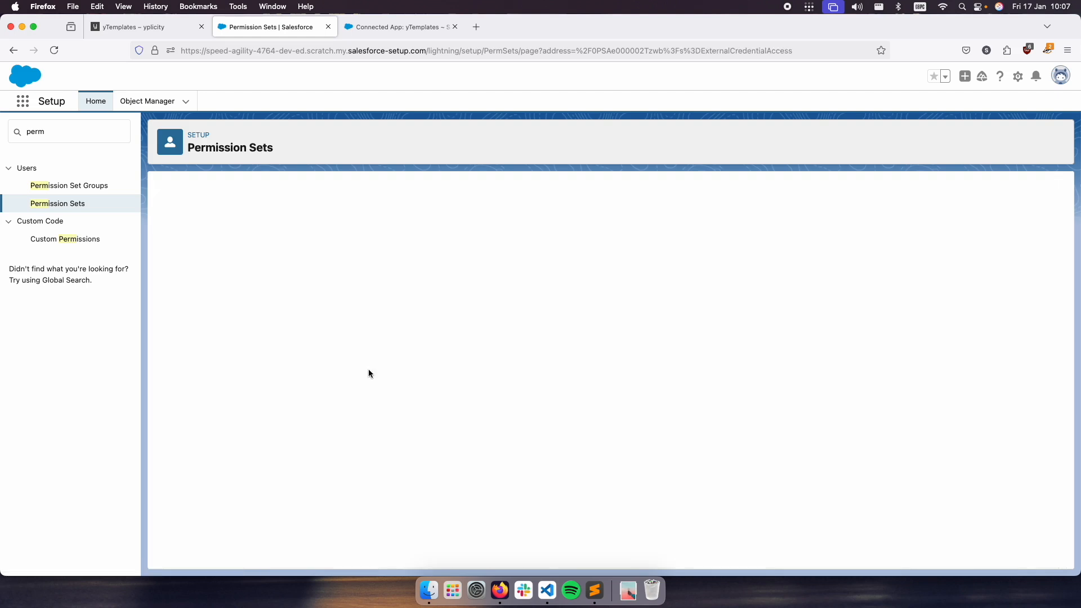
# Enable the "yTemplates - Admin" external credential principal for the permission set and save.
pyautogui.click(442, 316)
pyautogui.click(255, 345)
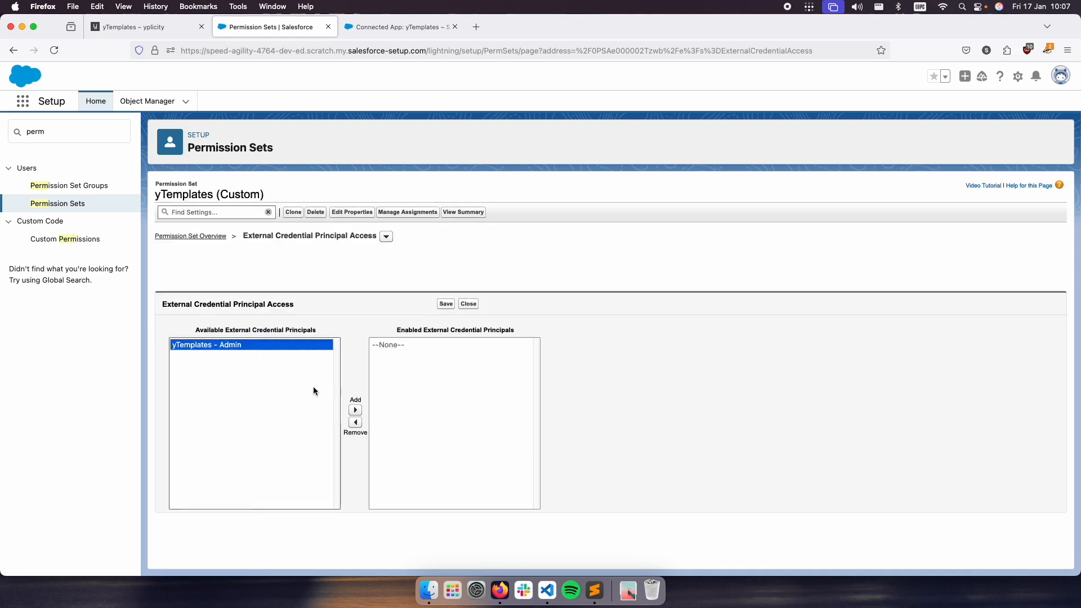
pyautogui.click(355, 410)
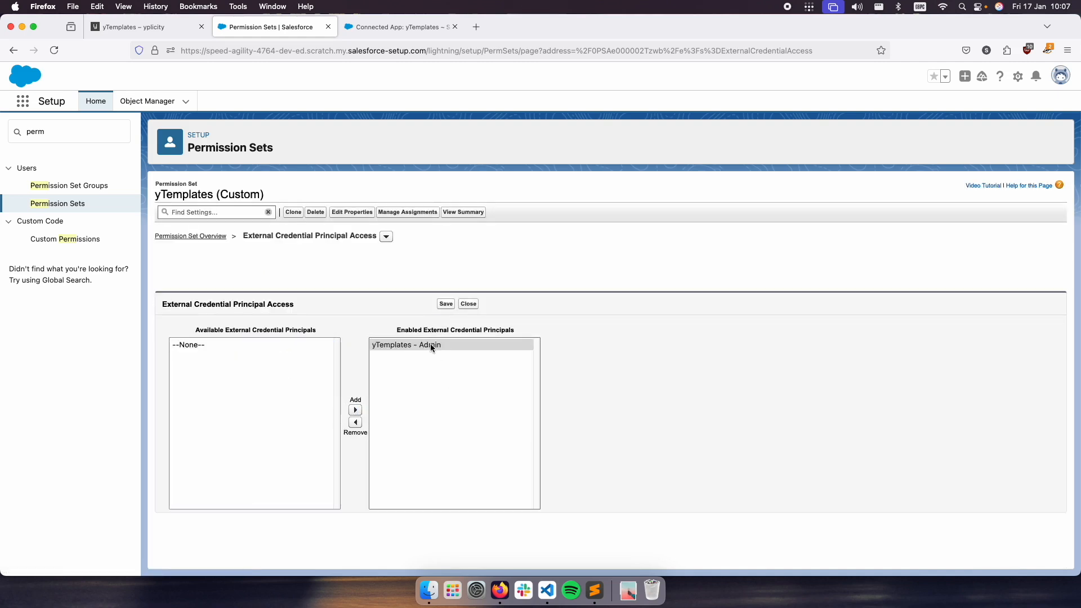
pyautogui.click(443, 305)
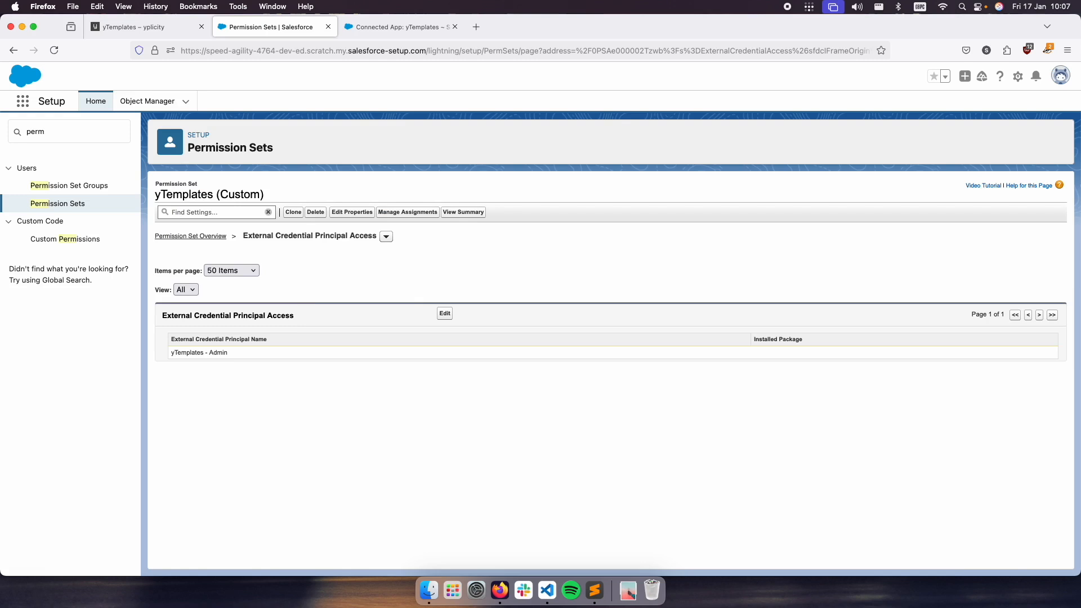
# Try to add a user assignment from the yTemplates (Custom) permission set's assignment page.
pyautogui.click(393, 213)
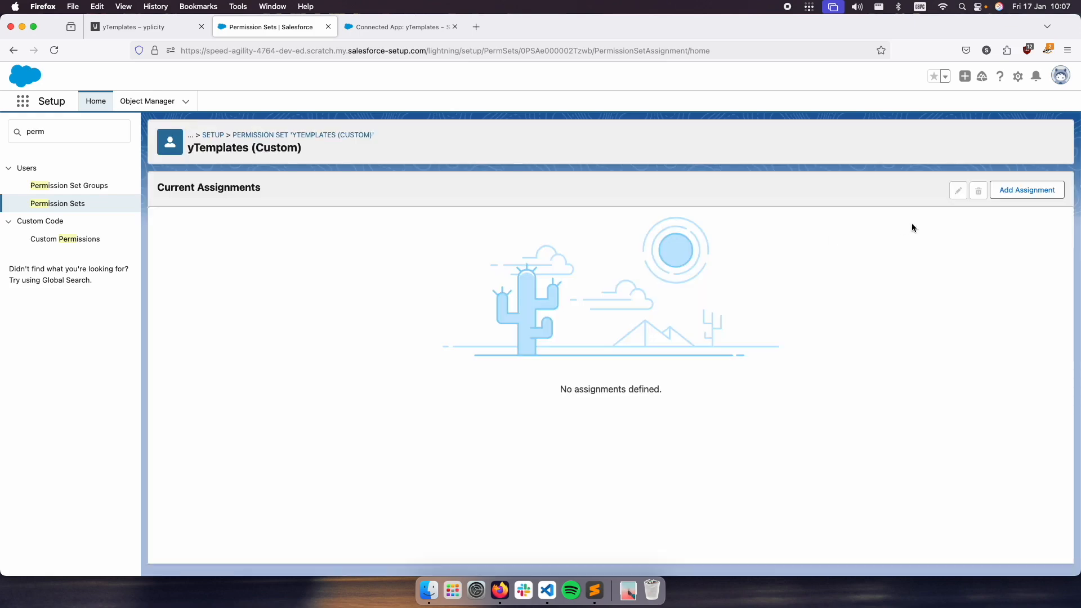
pyautogui.click(1023, 190)
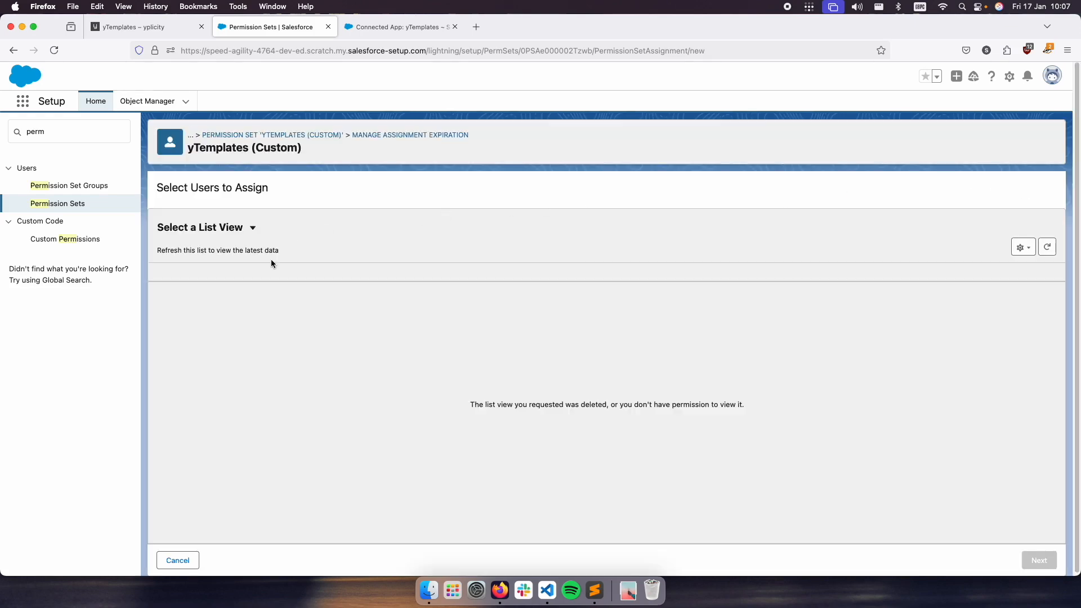
pyautogui.click(198, 228)
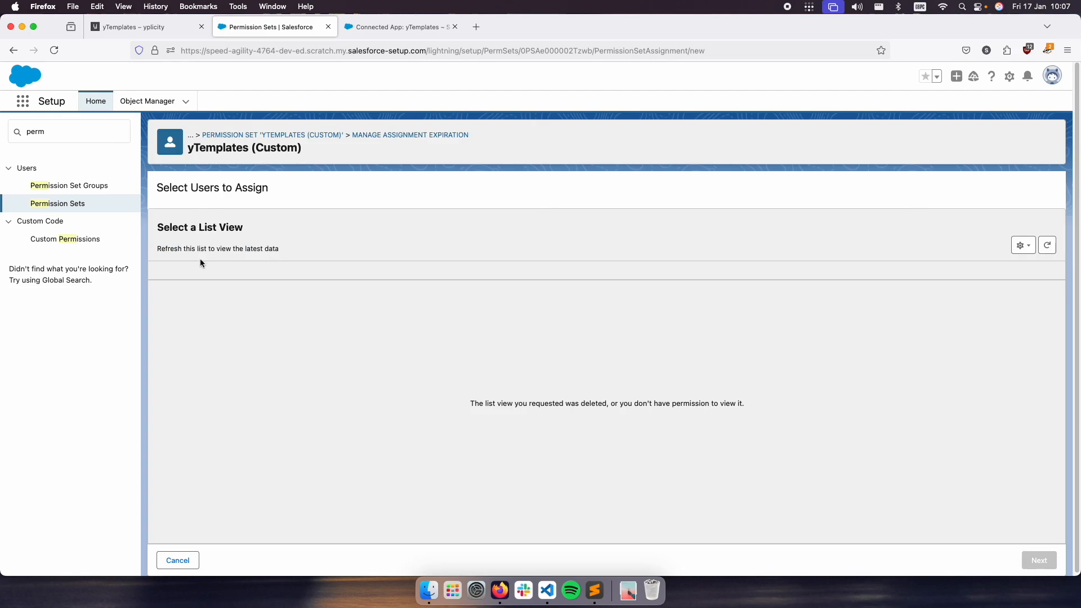
# Open the System Administrator user's record in Users and find its Permission Set Assignments.
pyautogui.click(56, 128)
pyautogui.write('user')
pyautogui.click(35, 310)
pyautogui.click(214, 349)
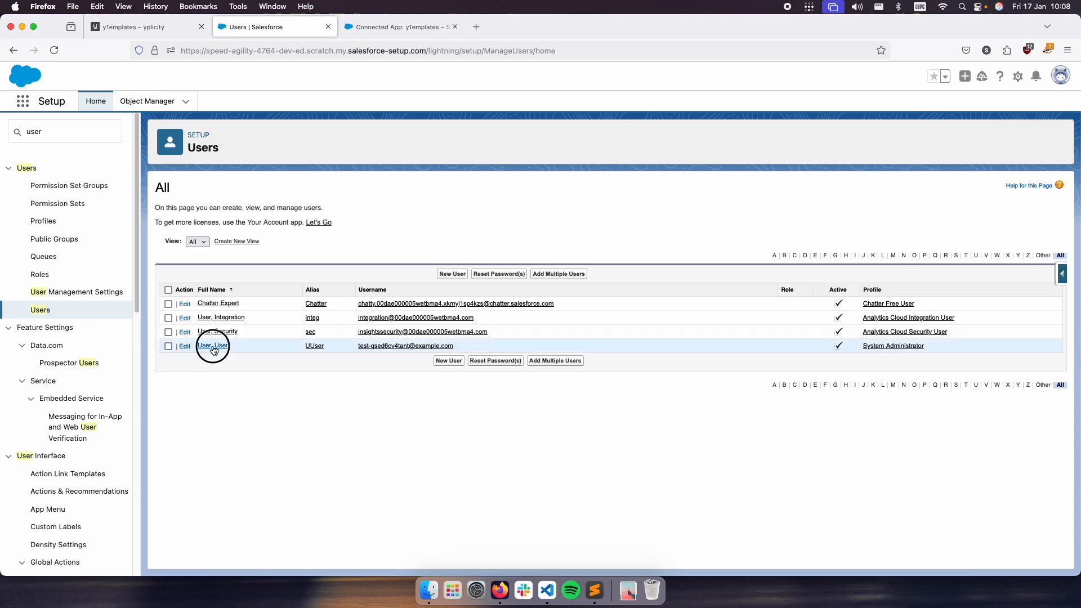
pyautogui.scroll(-5, 352, 374)
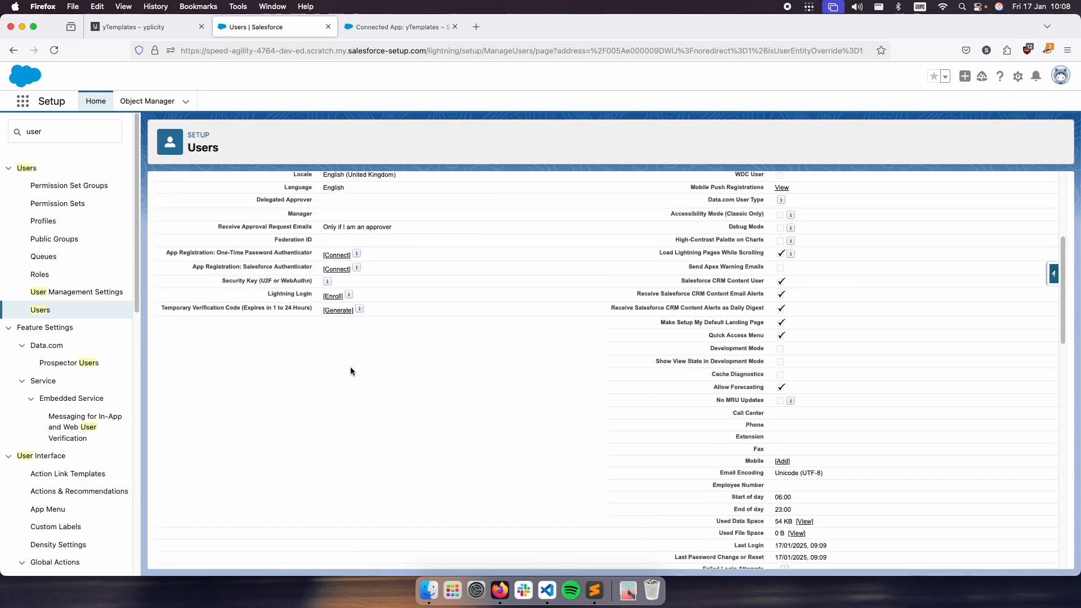
pyautogui.scroll(-5, 350, 369)
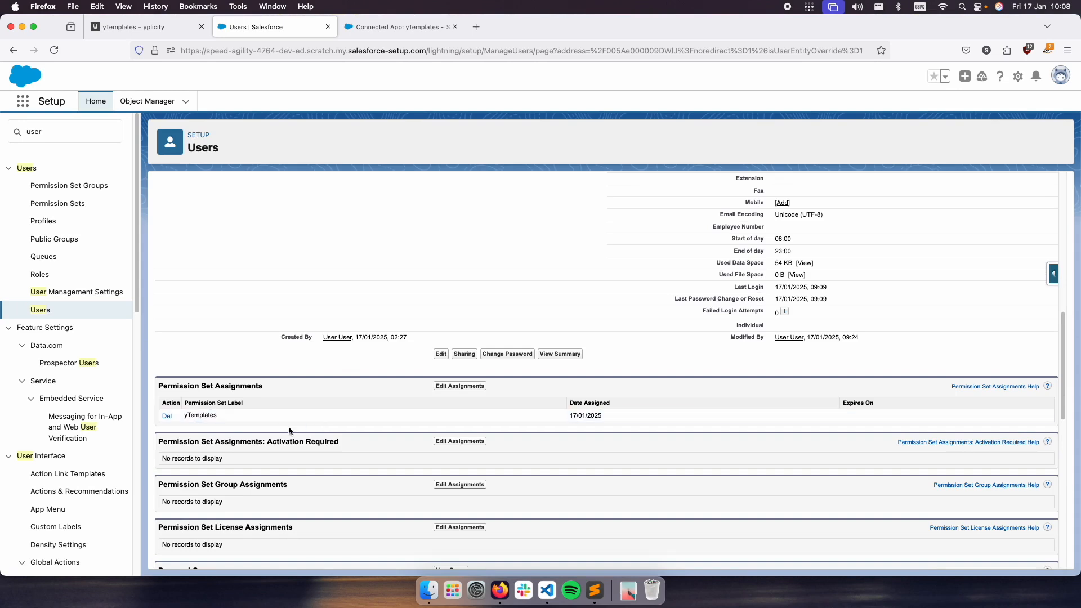
# Edit the user's permission set assignments: enable yTemplates (Custom), remove yTemplates, and save.
pyautogui.click(451, 386)
pyautogui.scroll(-5, 264, 338)
pyautogui.click(276, 371)
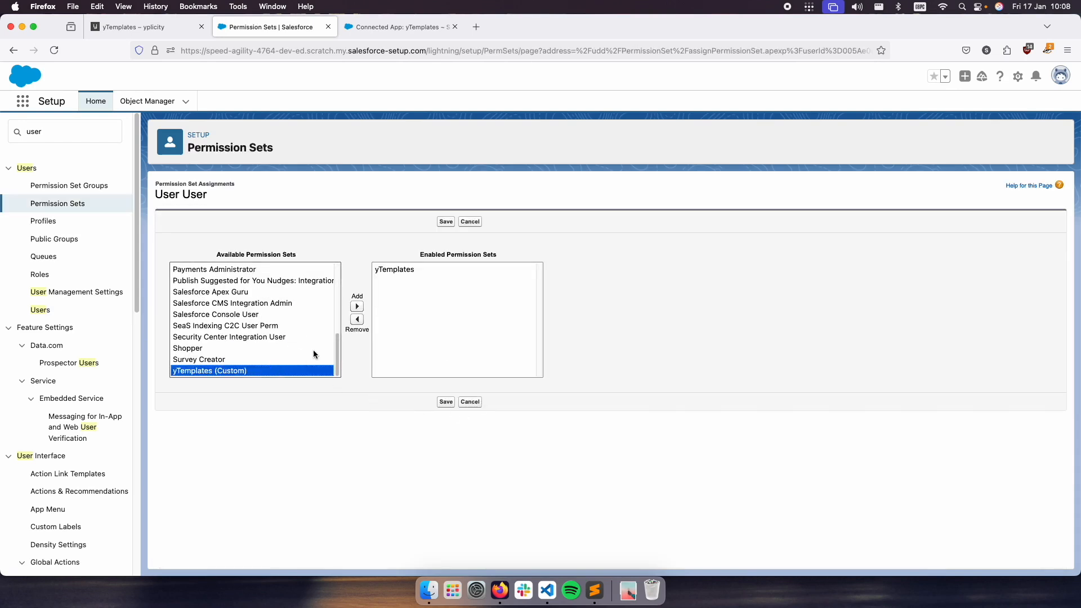
pyautogui.click(357, 307)
pyautogui.click(391, 273)
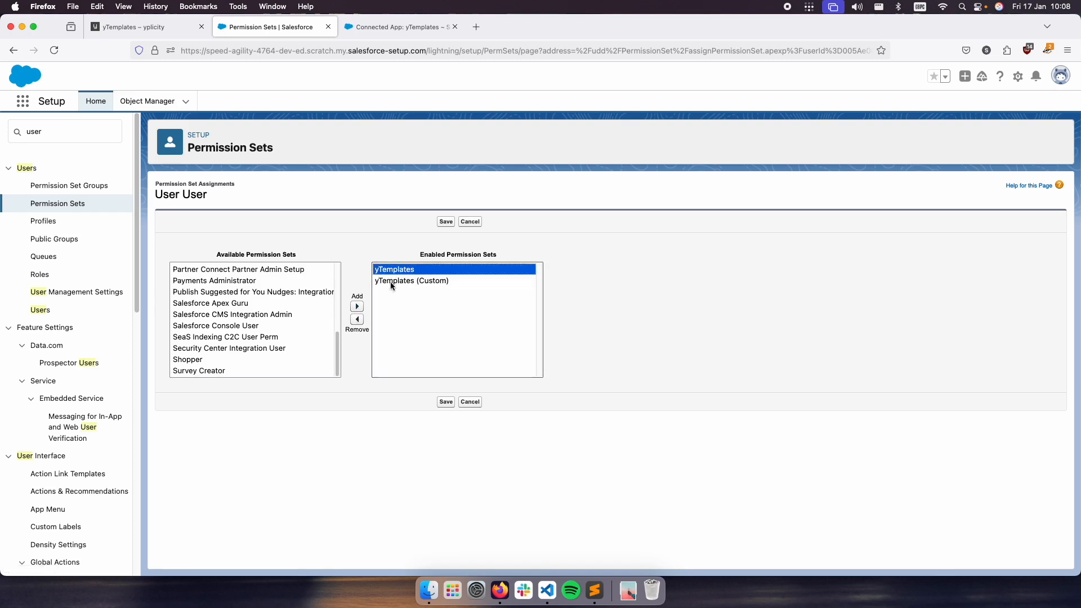
pyautogui.click(357, 320)
pyautogui.click(478, 272)
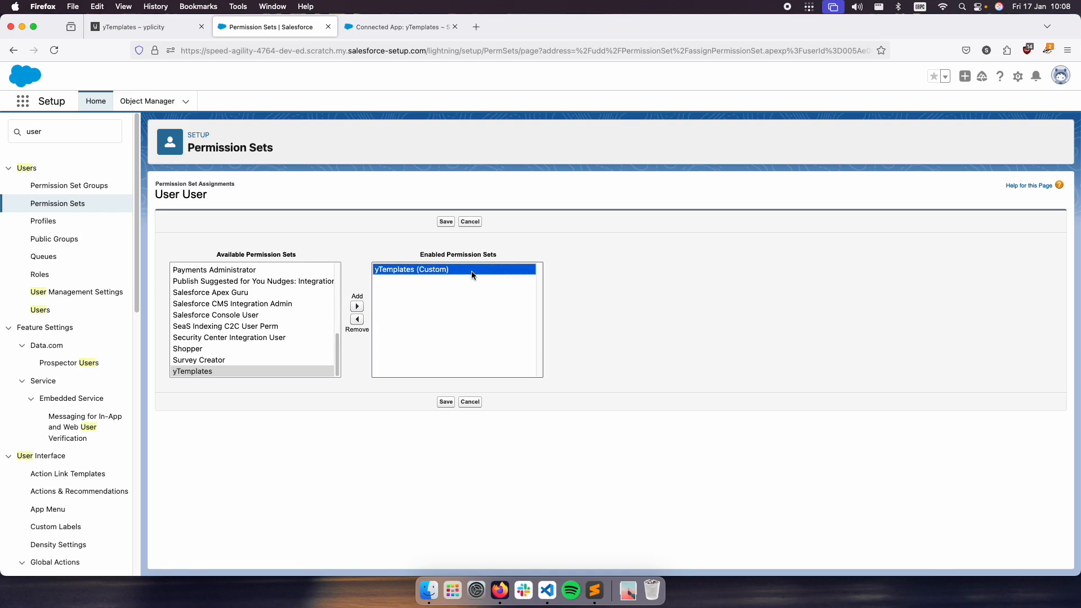
pyautogui.click(445, 222)
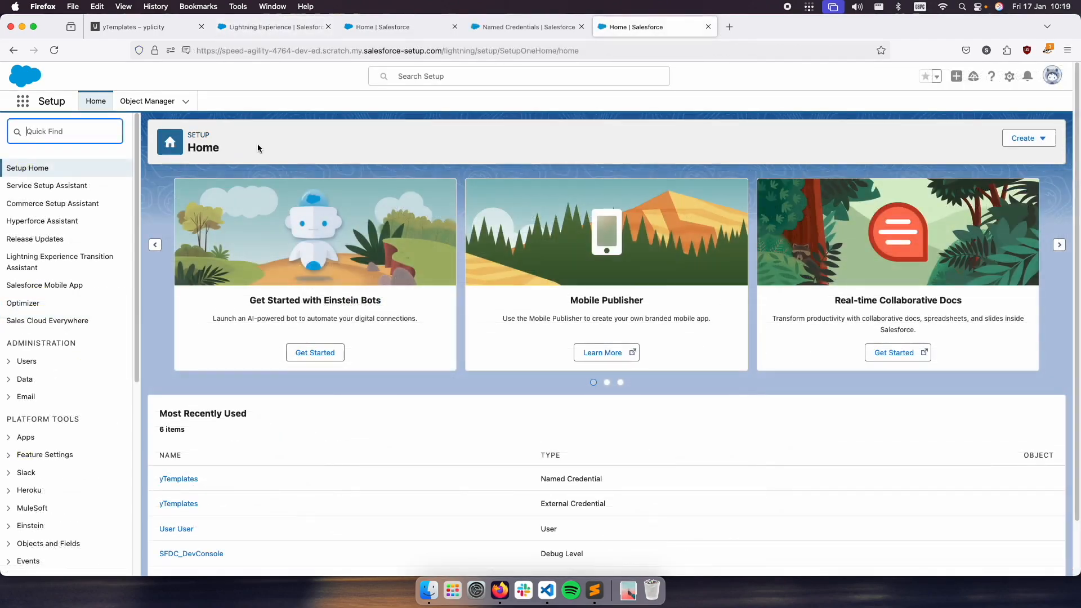
# Find the yTemplates app by searching the available apps and open it.
pyautogui.click(22, 101)
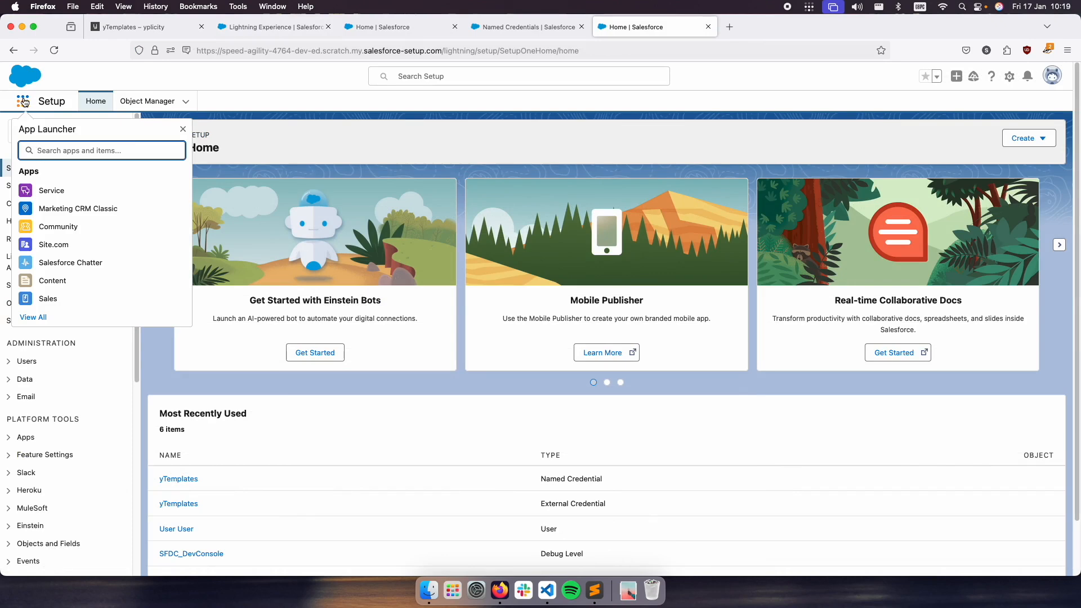
pyautogui.write('ye')
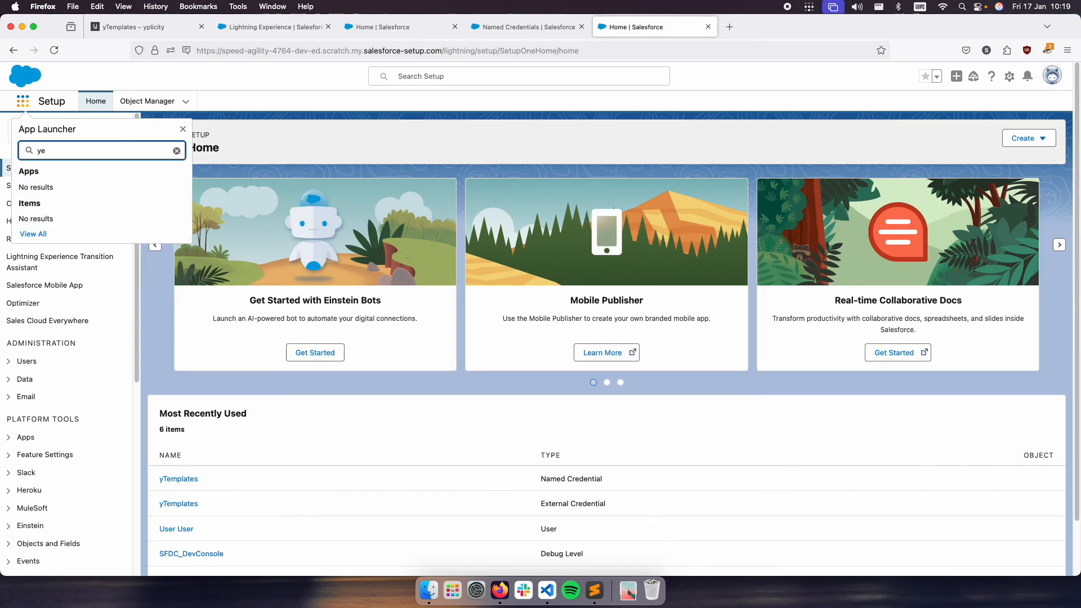
pyautogui.press('BackSpace')
pyautogui.press('BackSpace')
pyautogui.write('ytem')
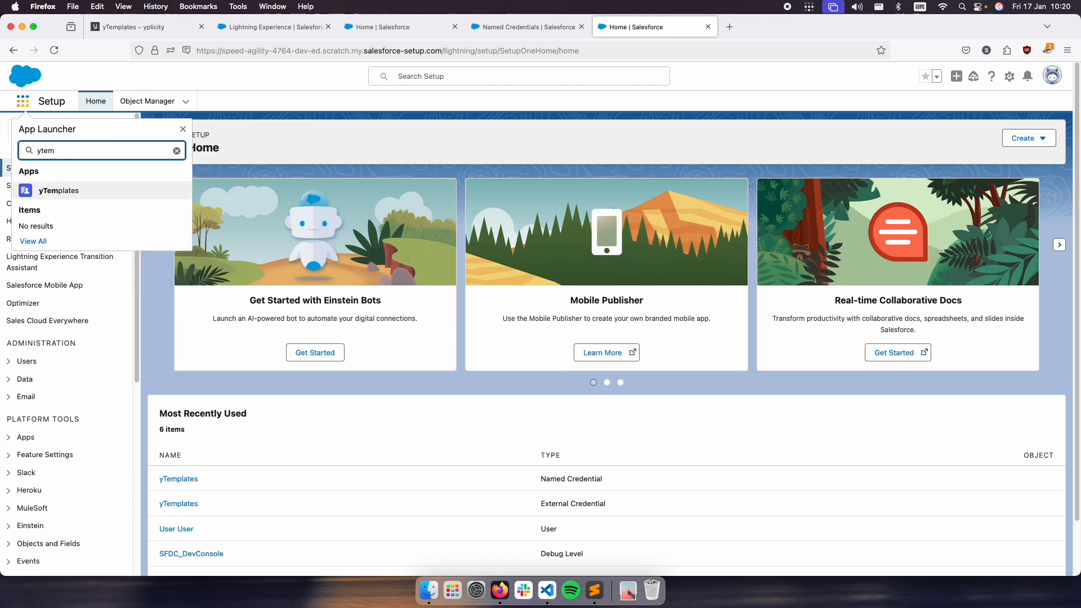
pyautogui.click(62, 194)
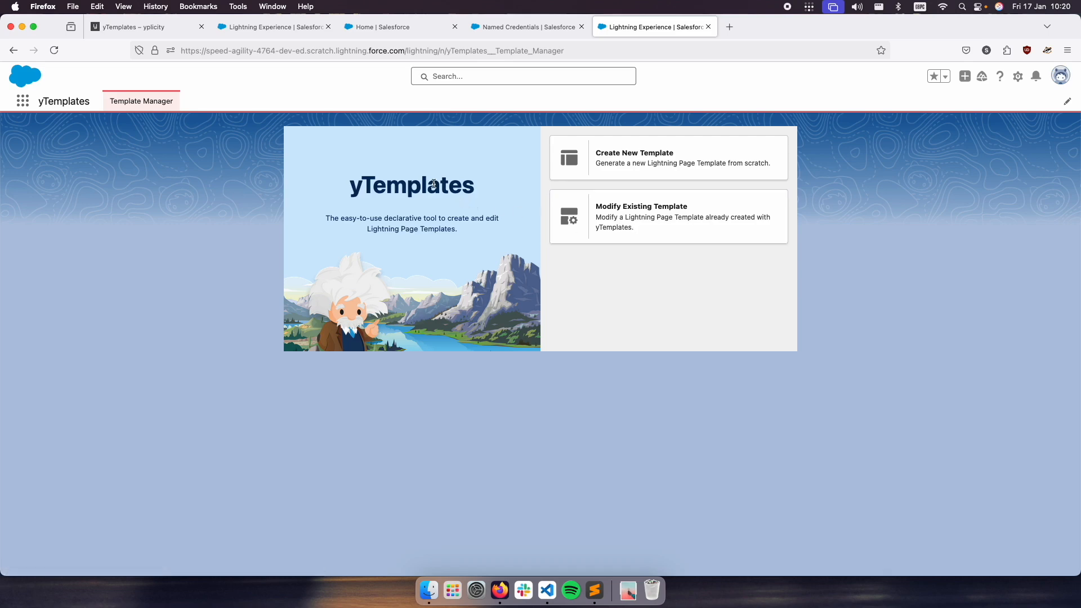
# Start a new template and enter "New Account Record Template" as its label.
pyautogui.click(652, 162)
pyautogui.click(318, 196)
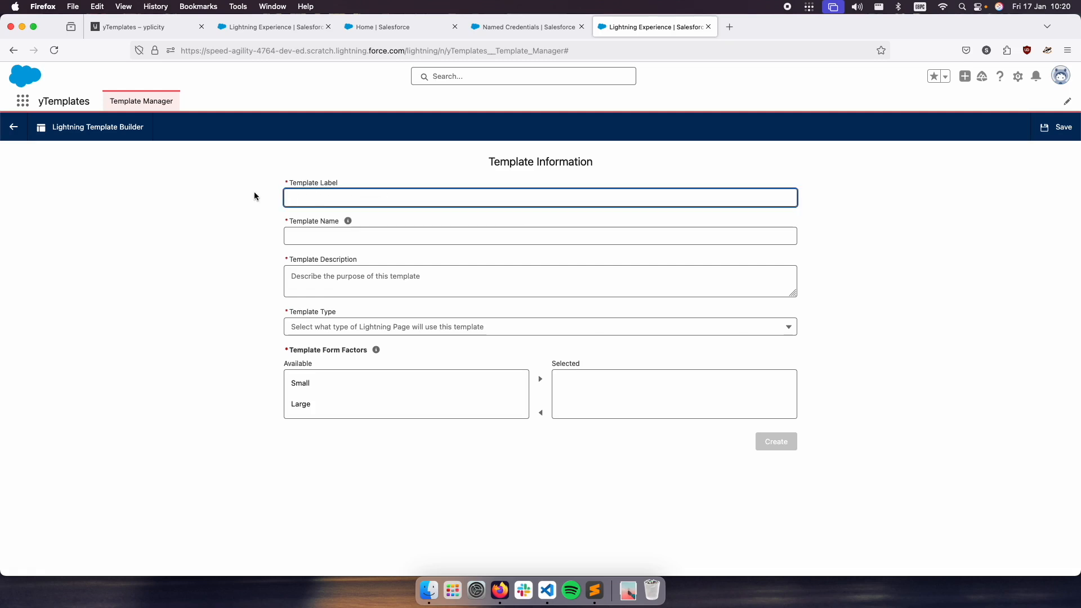
pyautogui.write('Acc')
pyautogui.write('New')
pyautogui.press('BackSpace')
pyautogui.press('BackSpace')
pyautogui.write('ecord Page')
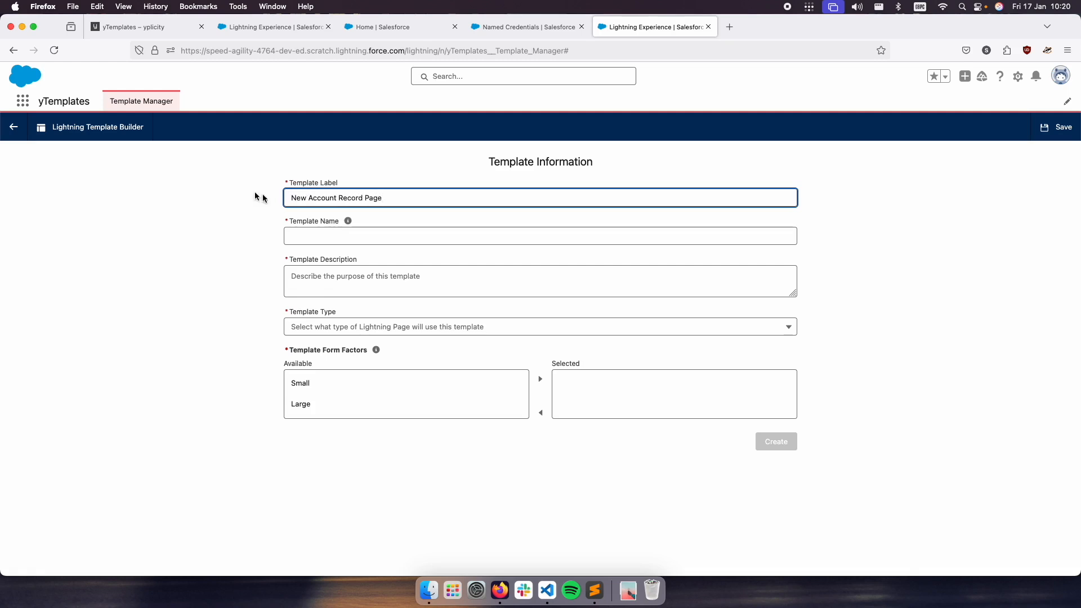
pyautogui.doubleClick(376, 199)
pyautogui.write('Template')
pyautogui.doubleClick(349, 198)
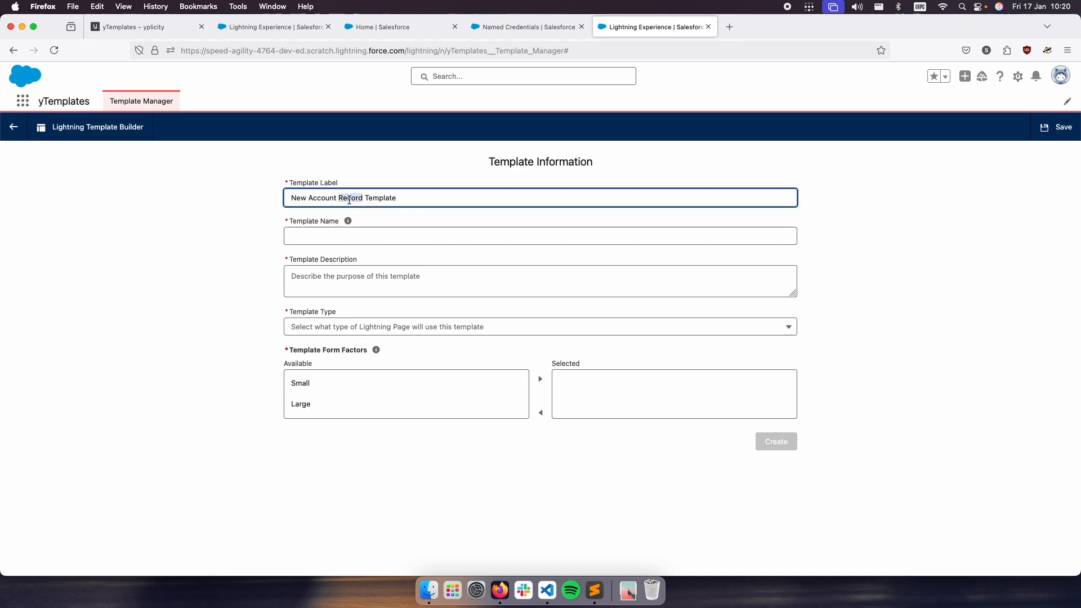
# Set the template name to New_Account_Record_Template and the description to "New Account Record Template".
pyautogui.click(326, 235)
pyautogui.write('New')
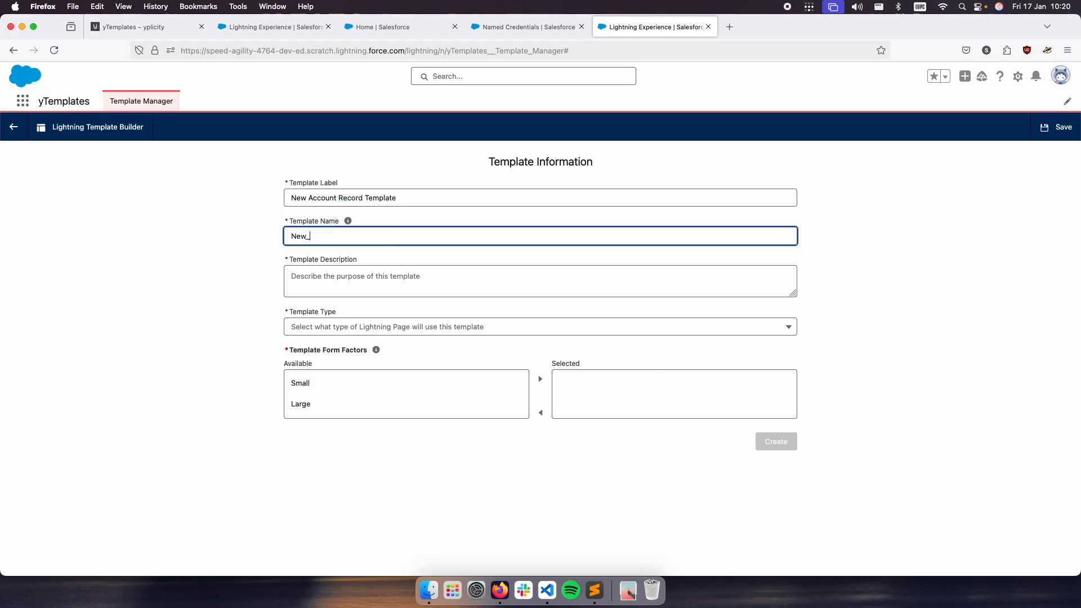
pyautogui.write('_Accou')
pyautogui.write('mplate')
pyautogui.click(336, 277)
pyautogui.hotkey('shift', 'Tab')
pyautogui.hotkey('shift', 'Tab')
pyautogui.hotkey('shift', 'Tab')
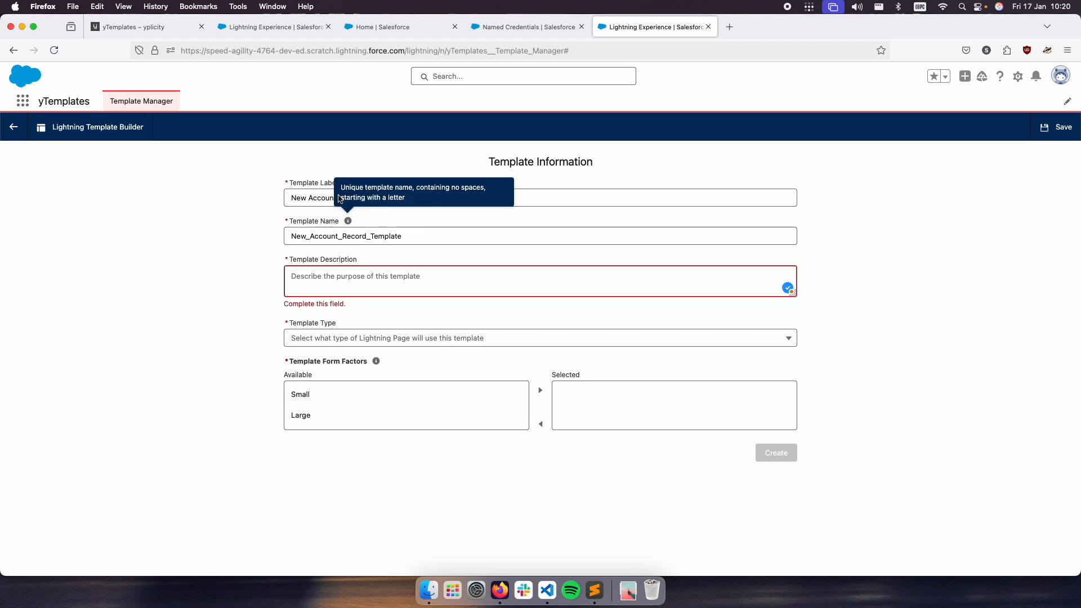
pyautogui.click(329, 280)
pyautogui.write('New Account Record Template')
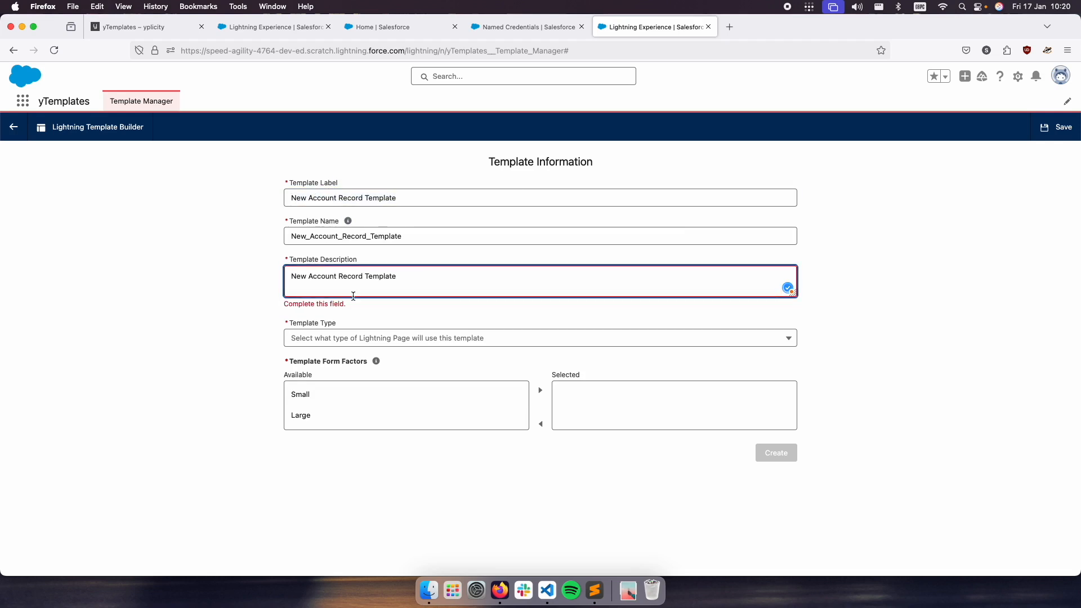
# Set the template type to Record Page.
pyautogui.click(313, 340)
pyautogui.click(313, 333)
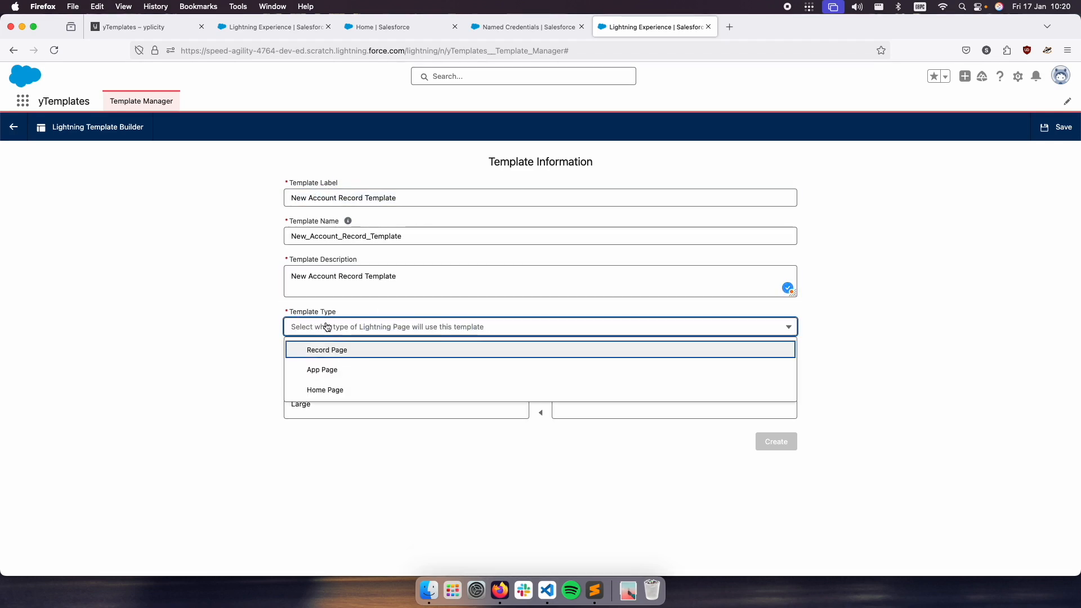
pyautogui.click(344, 352)
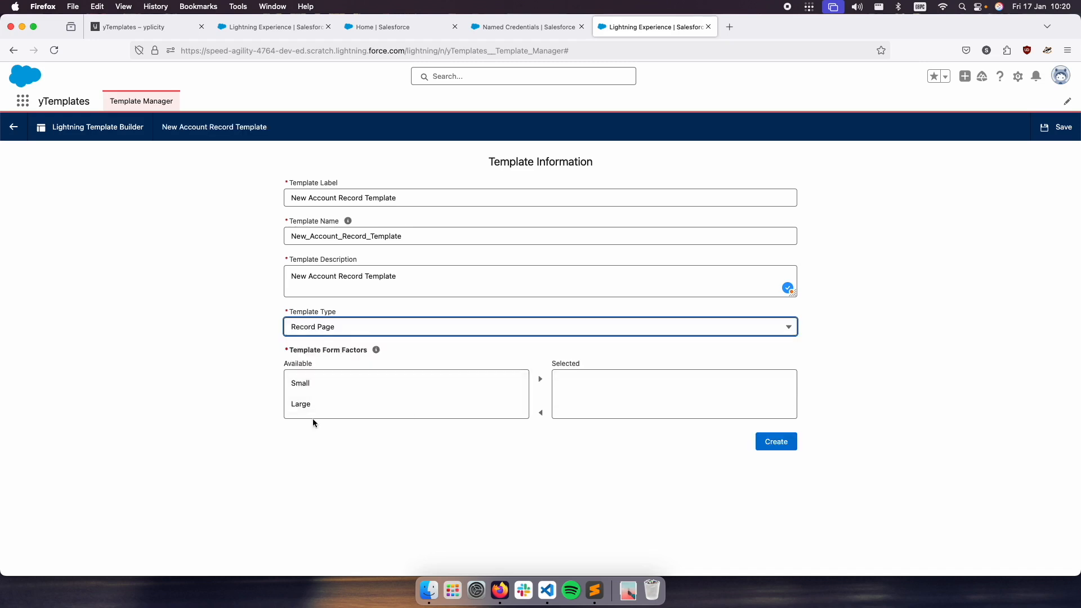
# Select the Small and Large form factors for the template and create it.
pyautogui.click(359, 387)
pyautogui.click(540, 379)
pyautogui.click(524, 383)
pyautogui.click(540, 379)
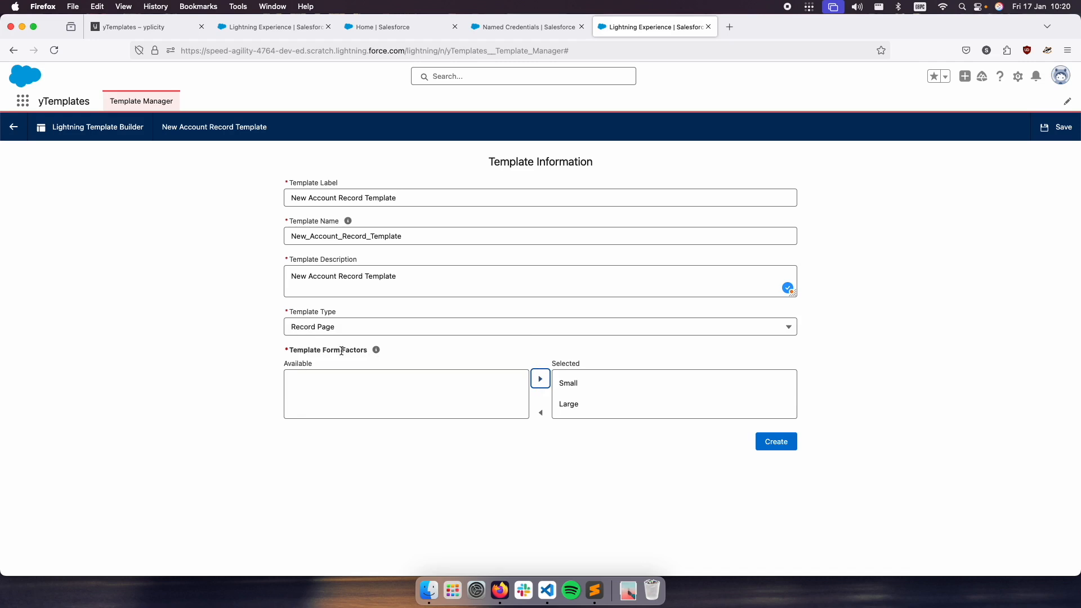
pyautogui.click(609, 446)
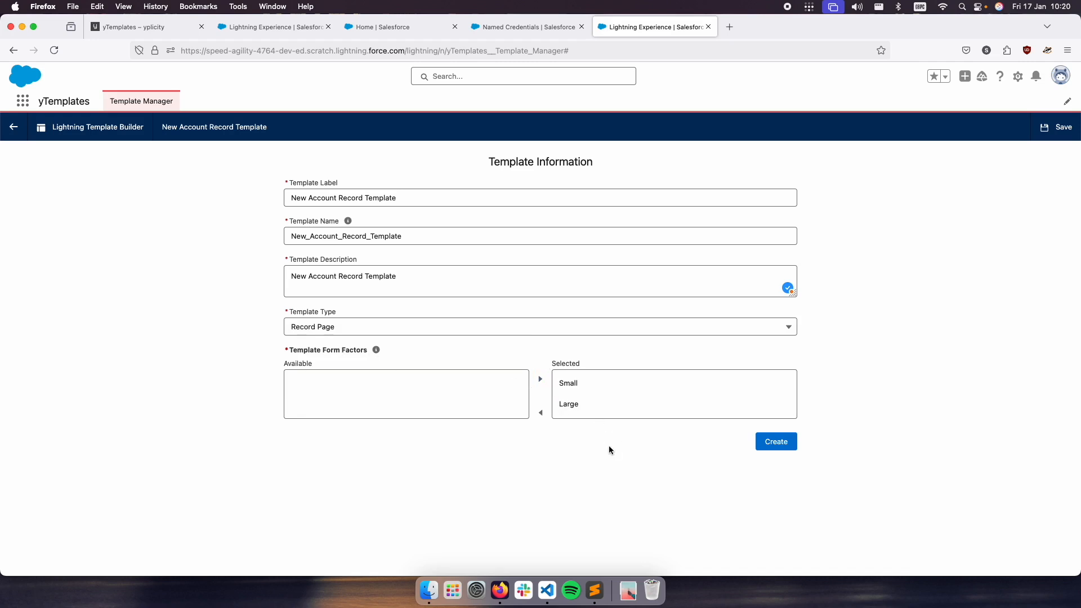
pyautogui.click(776, 442)
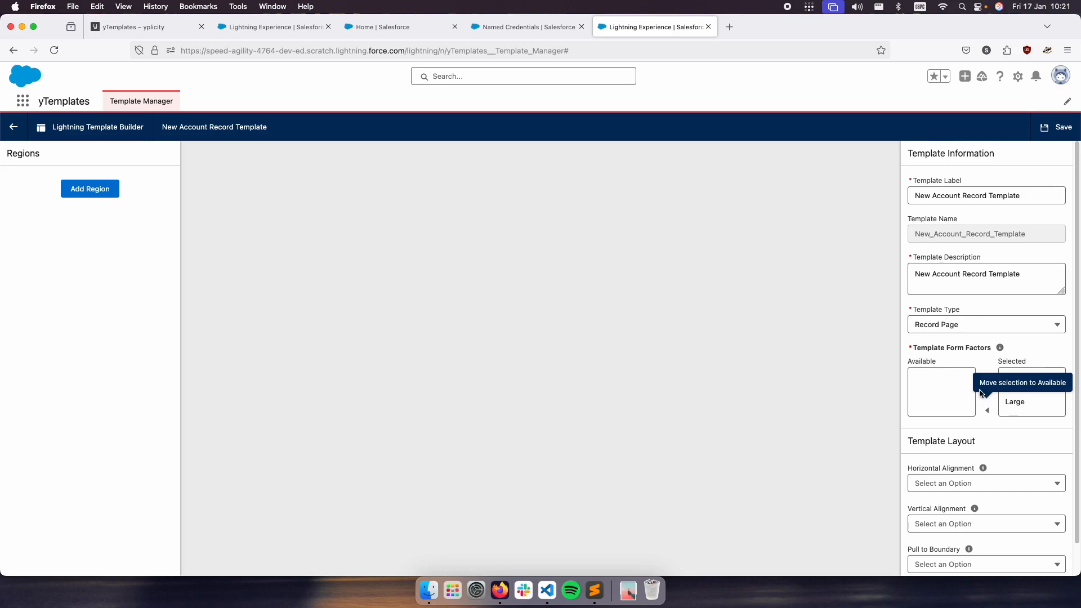
pyautogui.scroll(-1, 984, 280)
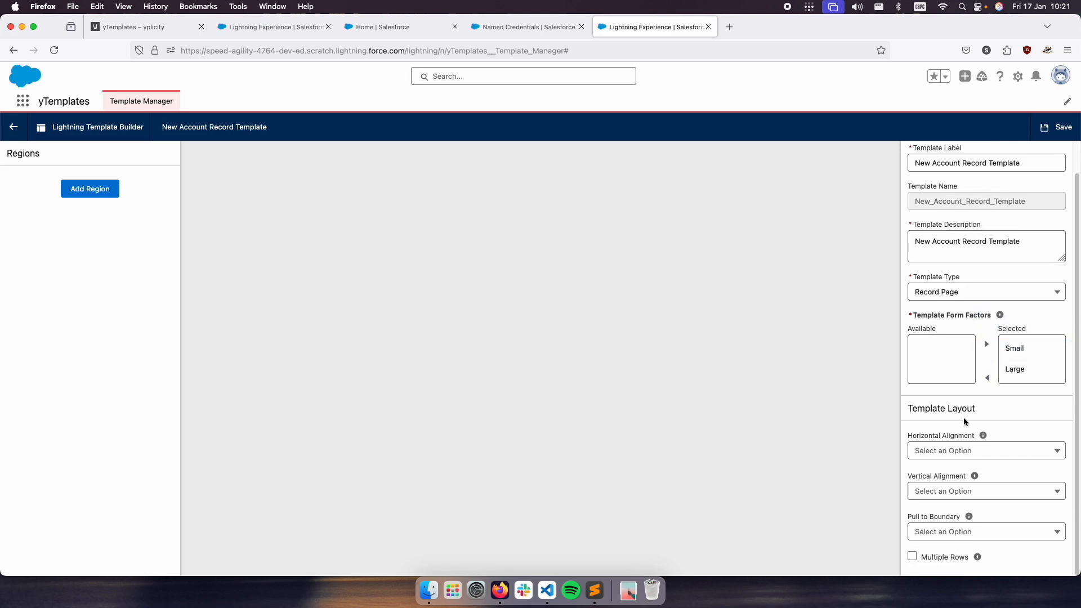
pyautogui.moveTo(909, 408); pyautogui.dragTo(990, 410)
pyautogui.click(1001, 414)
# Add a region with the label and name "Header" and a default width of Large.
pyautogui.click(90, 190)
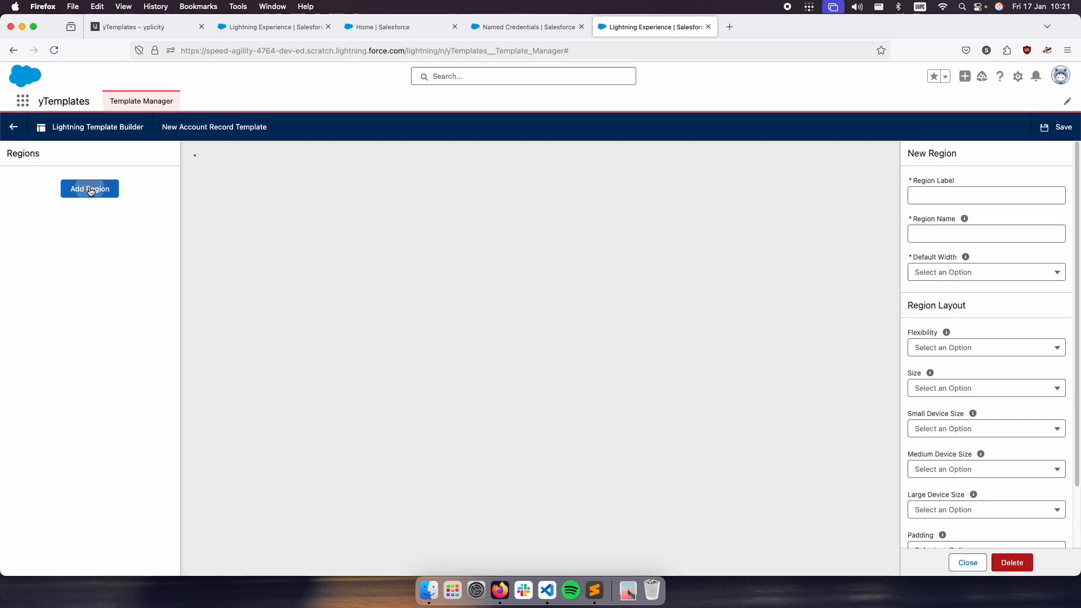
pyautogui.click(949, 194)
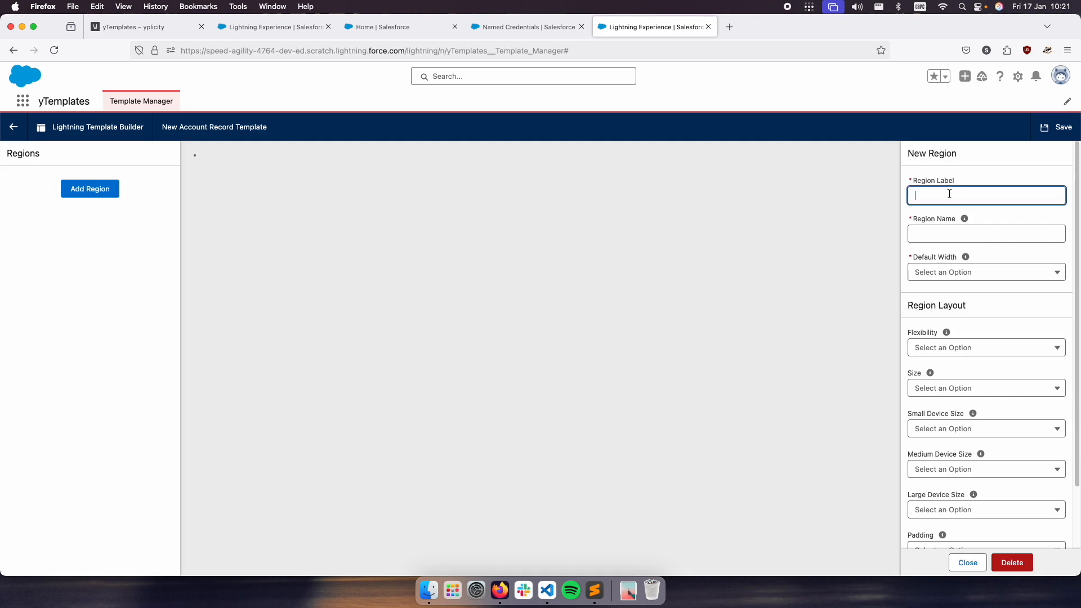
pyautogui.write('Header')
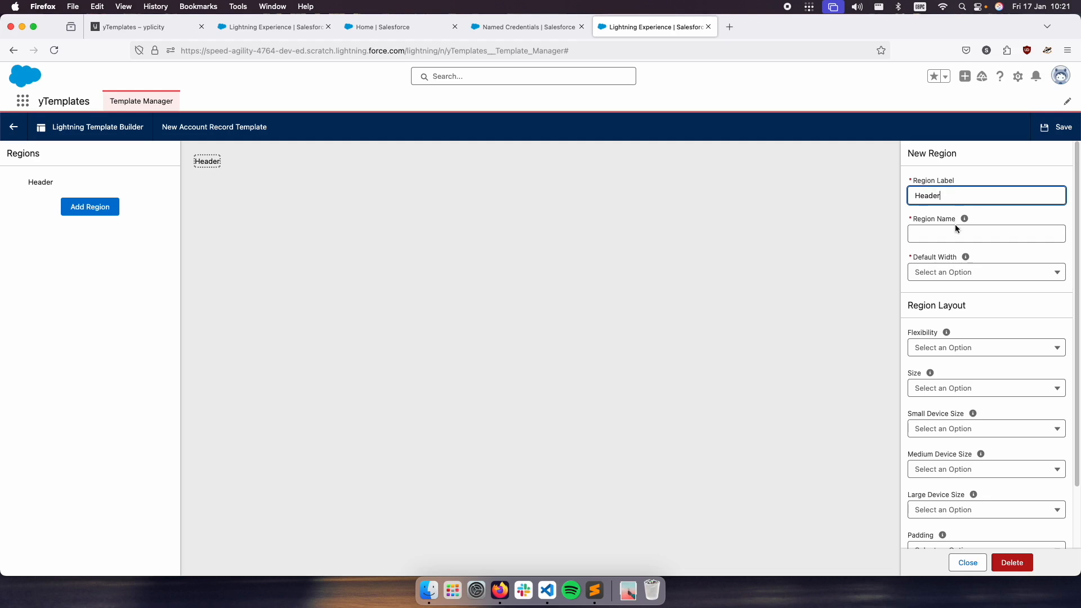
pyautogui.click(992, 233)
pyautogui.write('Header')
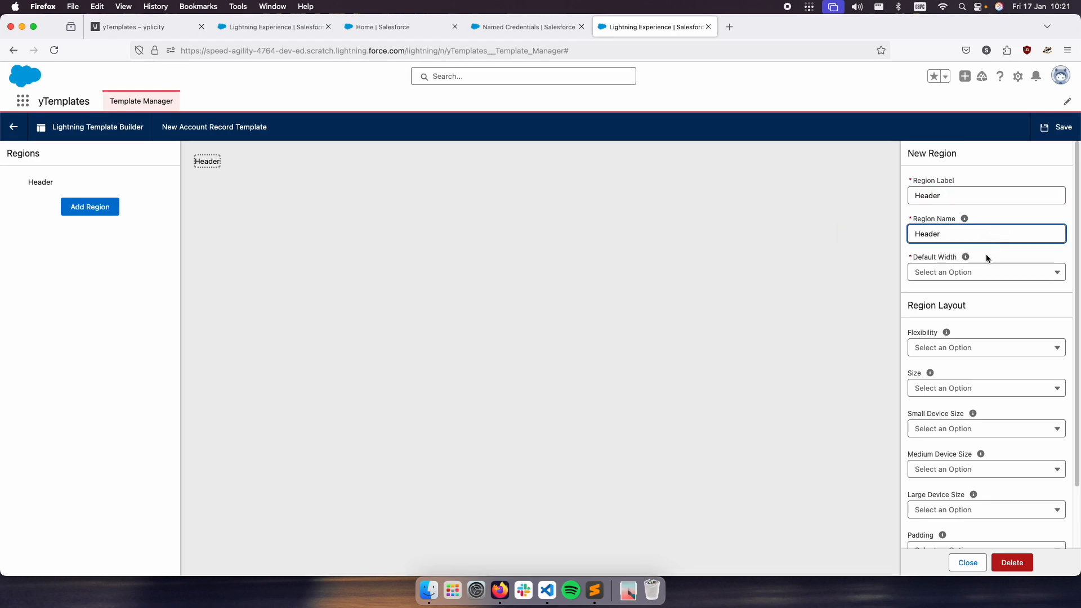
pyautogui.click(982, 272)
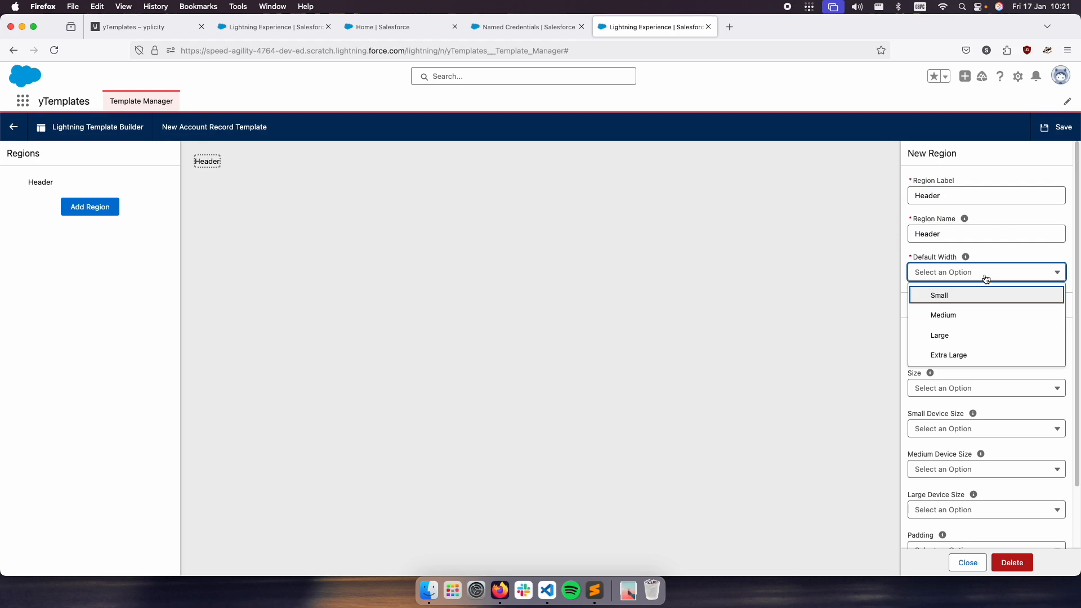
pyautogui.click(956, 336)
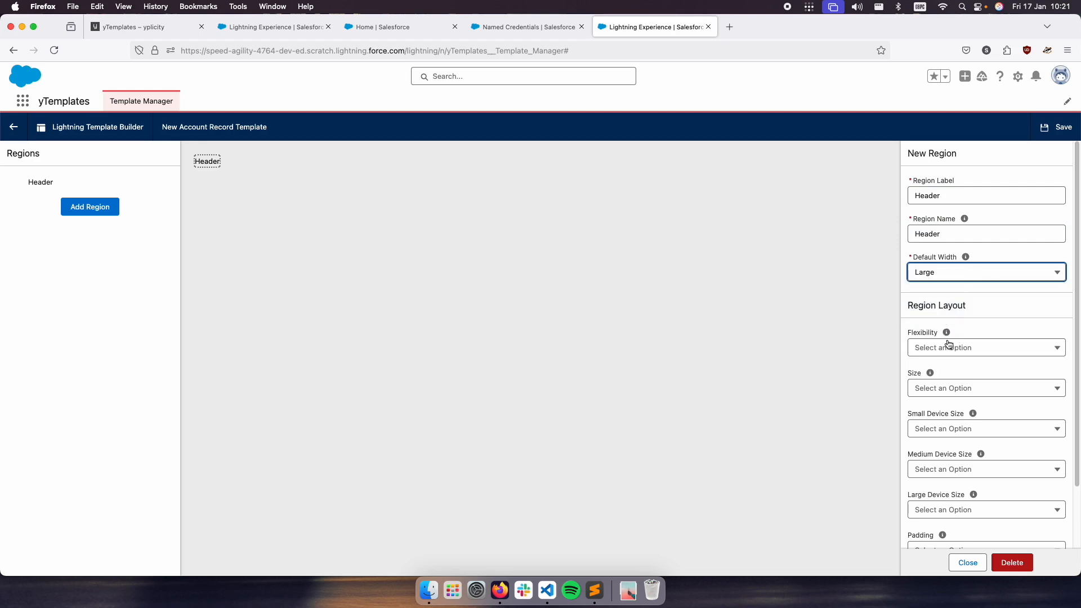
# Set the Header region's flexibility to Grow.
pyautogui.click(960, 349)
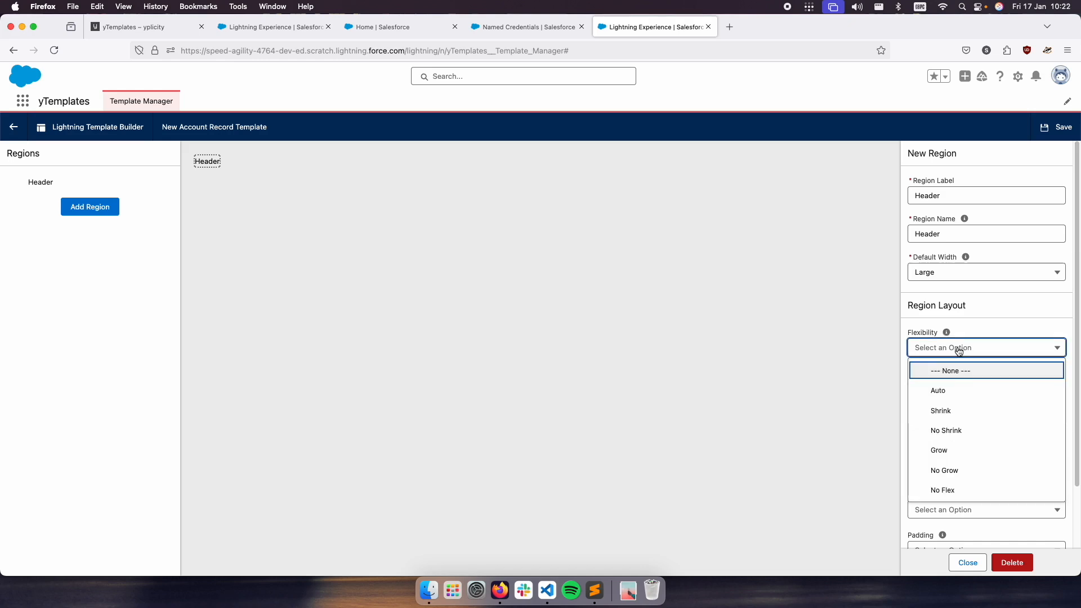
pyautogui.click(957, 452)
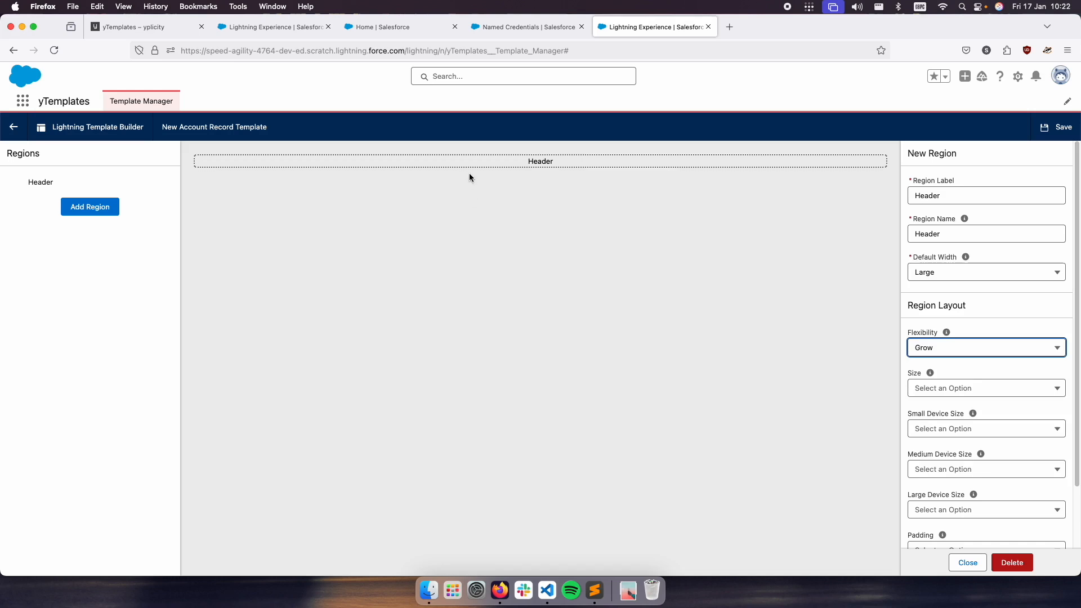
# Set the Header region's flexibility to Auto and its size to 12.
pyautogui.scroll(-3, 954, 364)
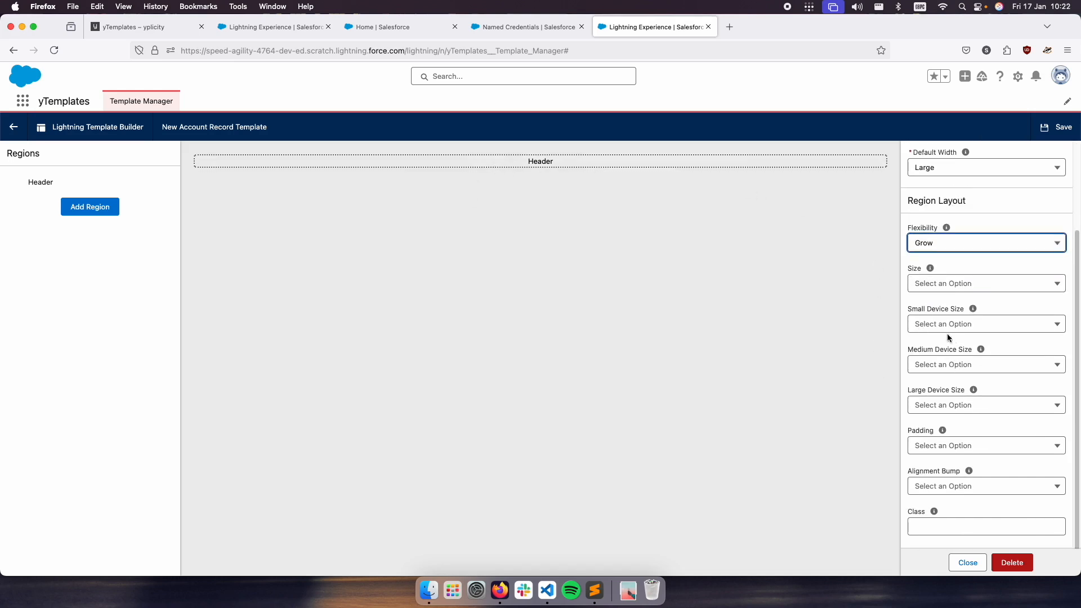
pyautogui.click(945, 248)
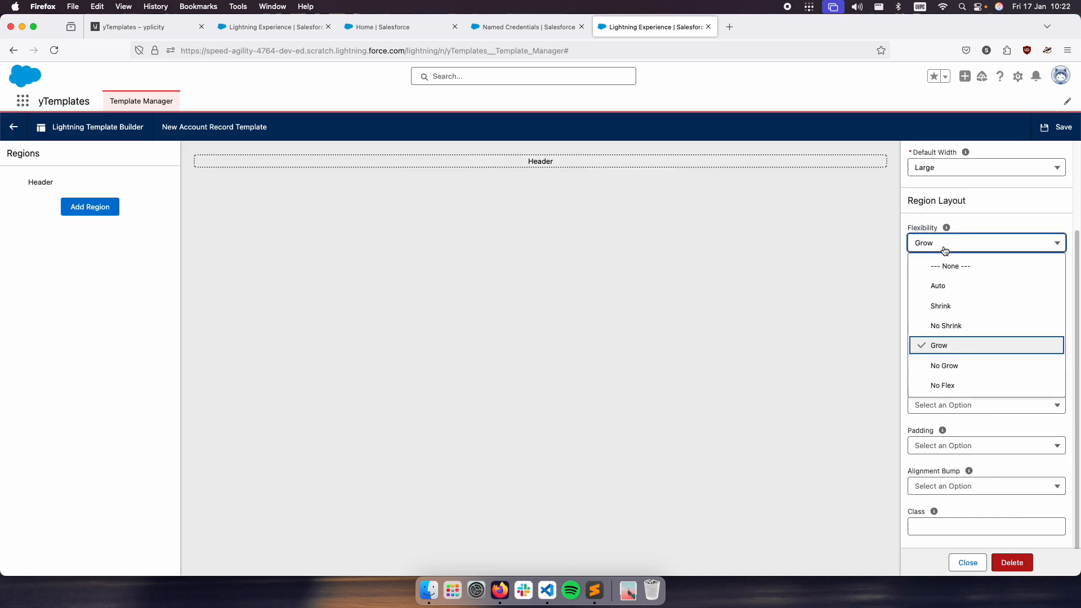
pyautogui.click(954, 290)
pyautogui.click(953, 284)
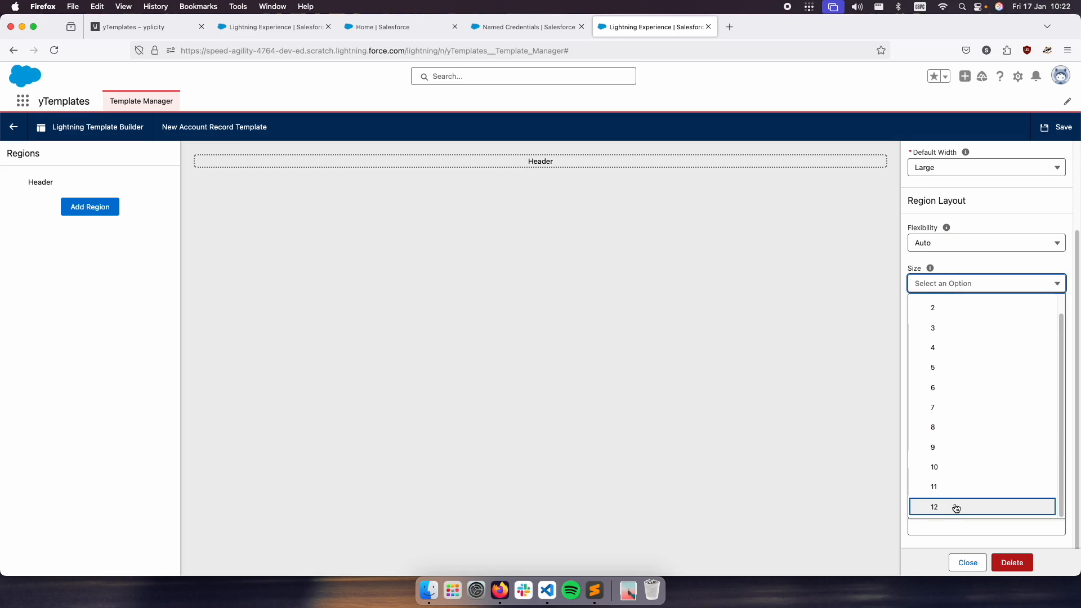
pyautogui.click(956, 508)
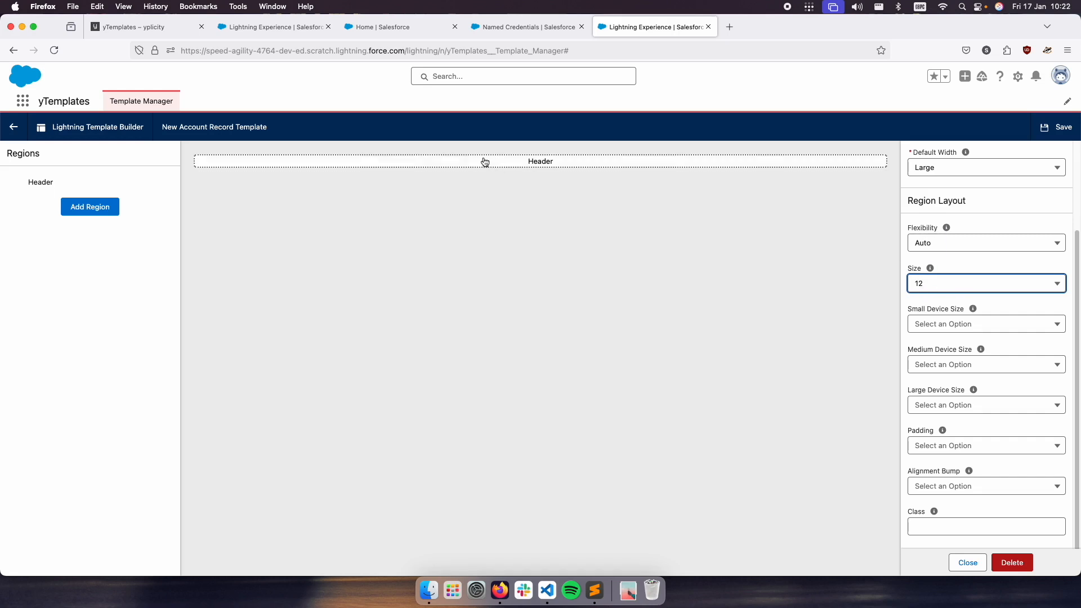
pyautogui.click(970, 326)
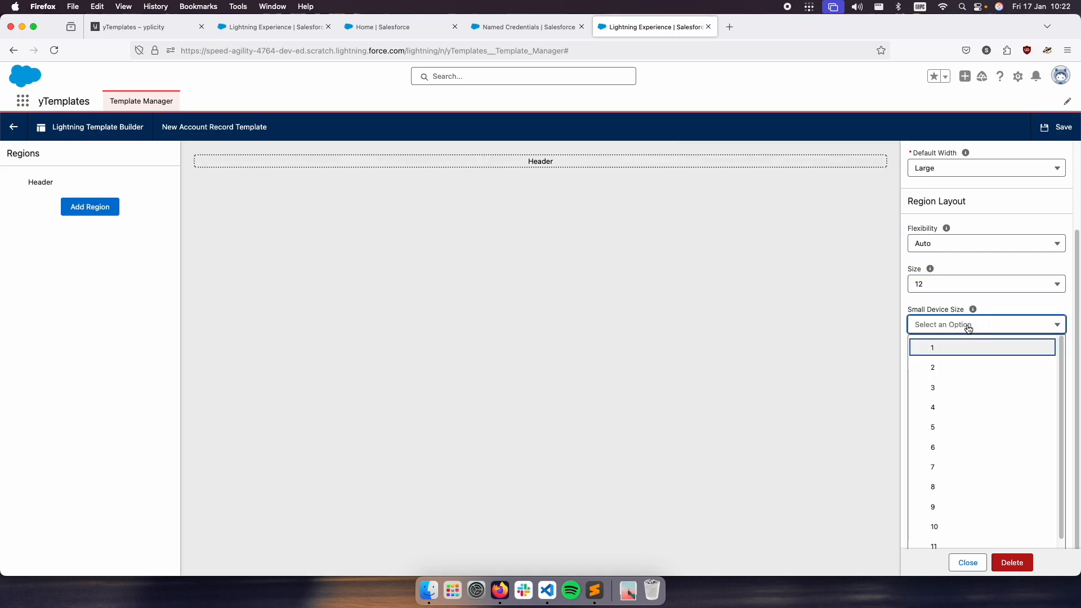
pyautogui.scroll(-1, 949, 468)
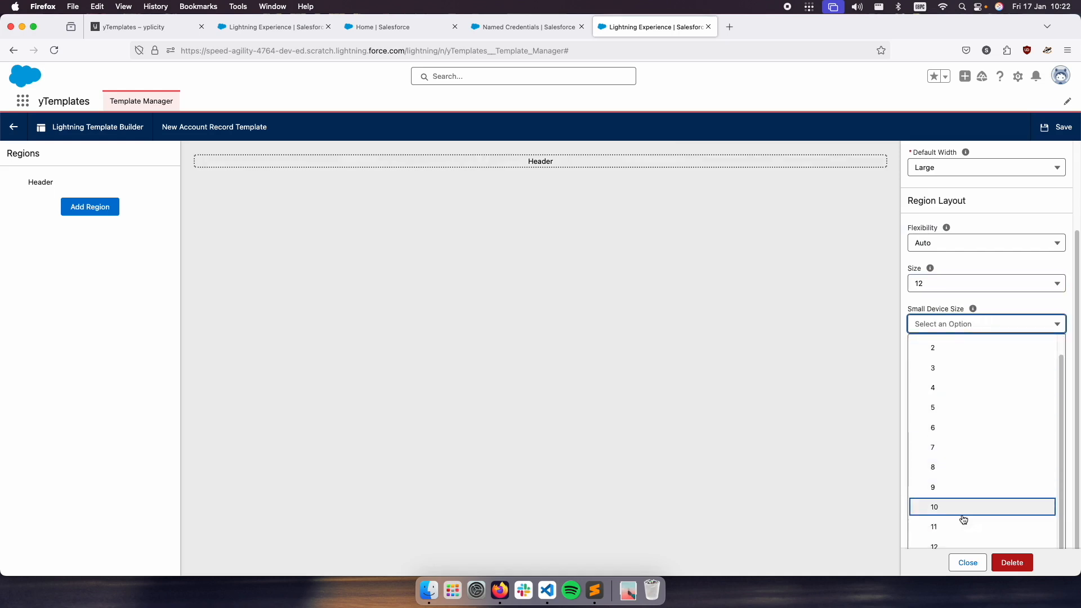
pyautogui.scroll(1, 954, 540)
pyautogui.click(963, 358)
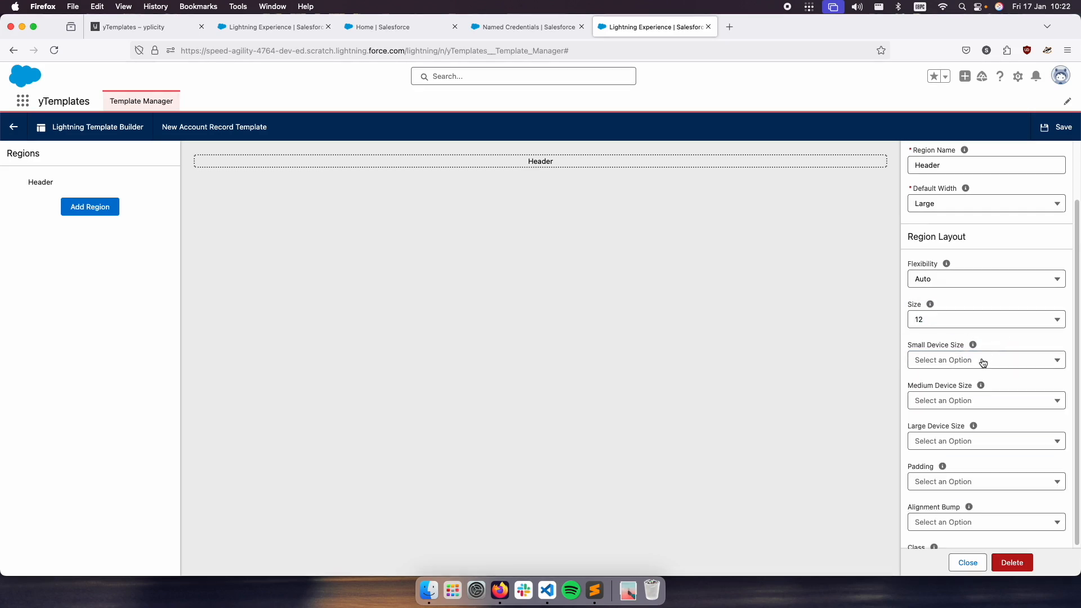
# Set the Header region's padding to Around Medium.
pyautogui.scroll(-1, 982, 450)
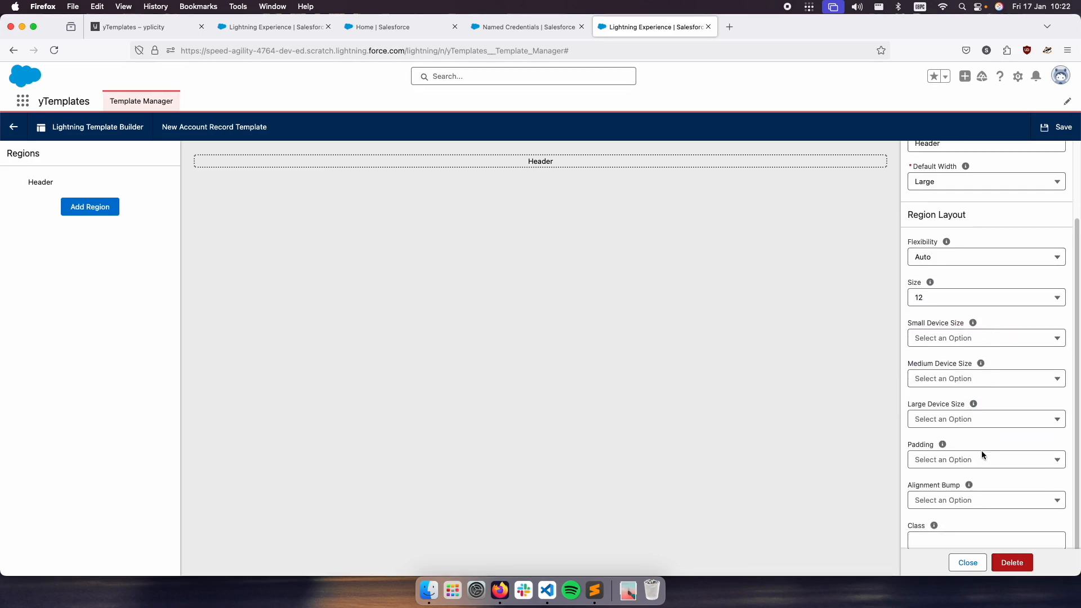
pyautogui.click(1012, 446)
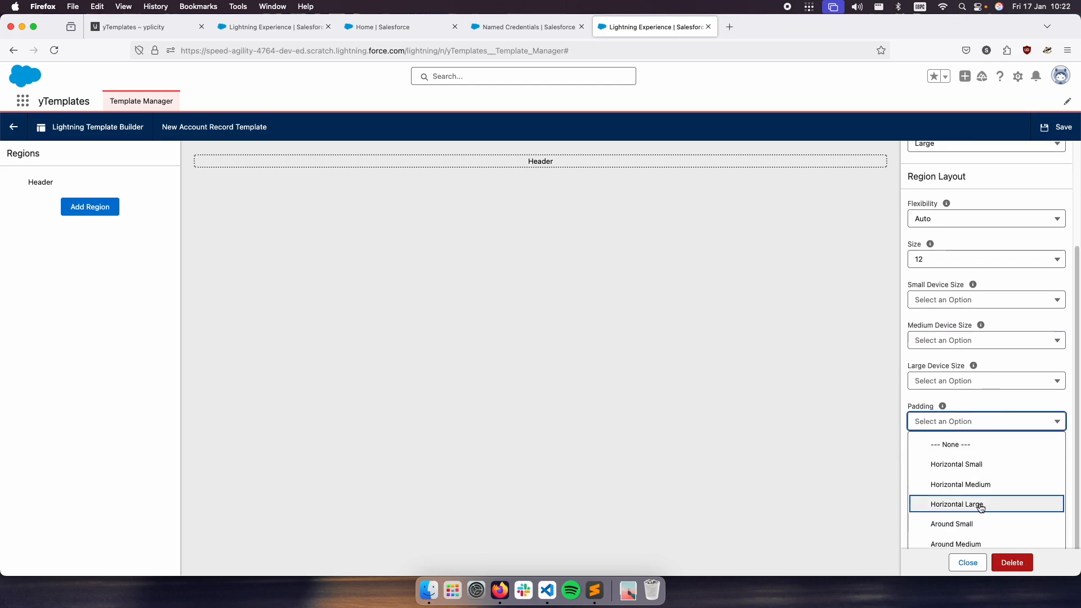
pyautogui.click(982, 544)
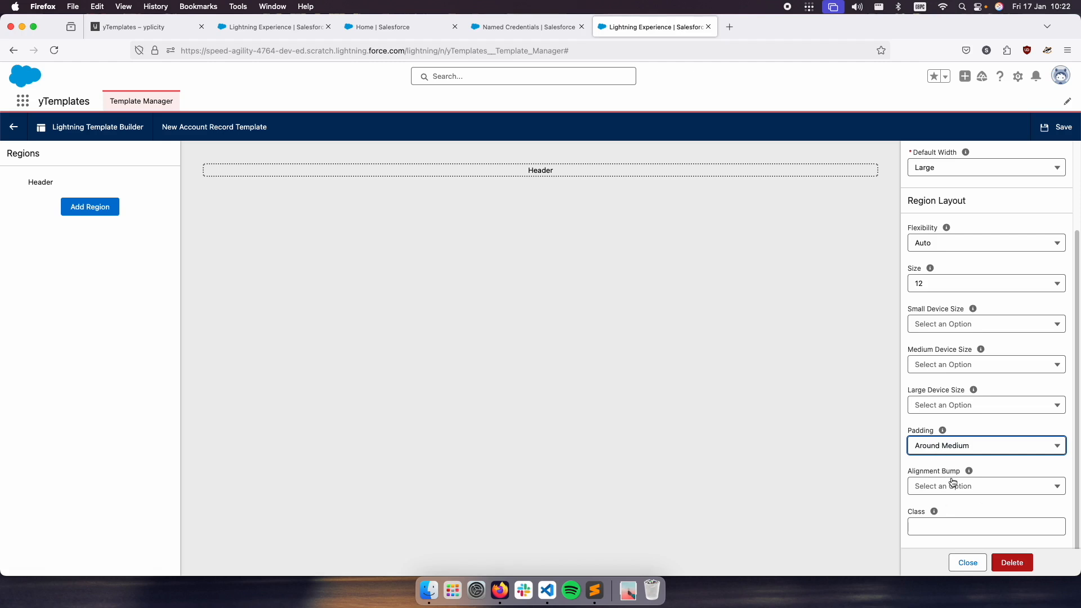
pyautogui.scroll(3, 982, 424)
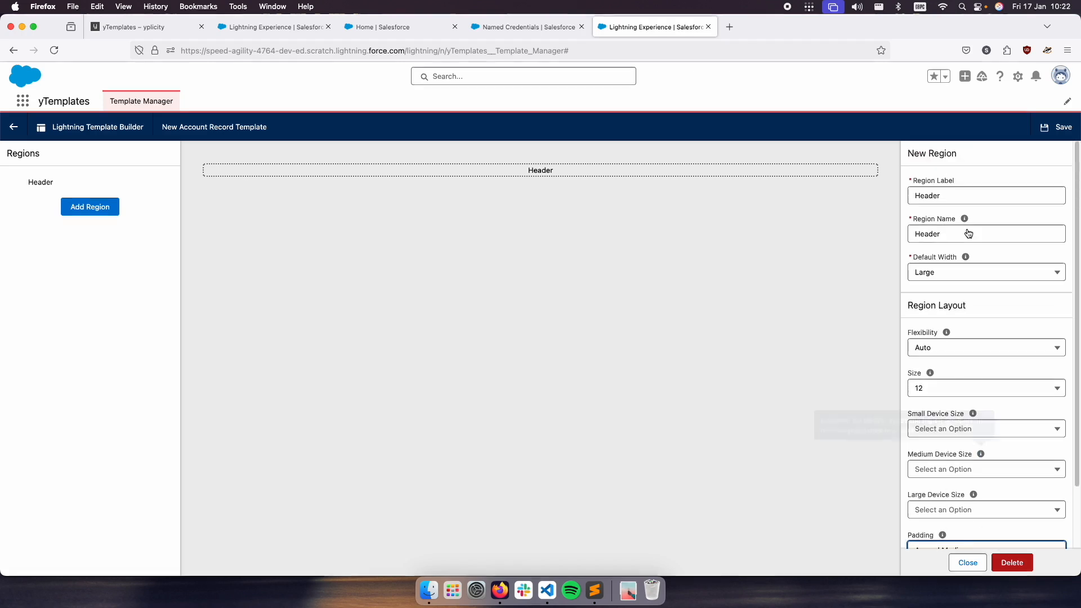
# Enable Multiple Rows in the layout settings of the New Account Record Template.
pyautogui.click(658, 218)
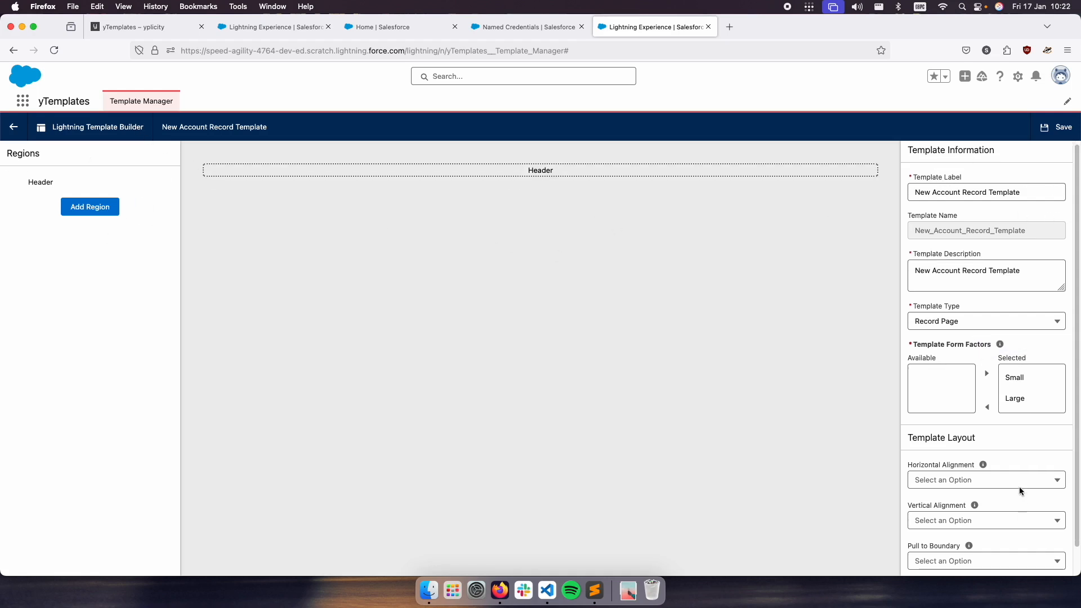
pyautogui.scroll(-2, 1008, 487)
pyautogui.click(913, 556)
pyautogui.click(662, 367)
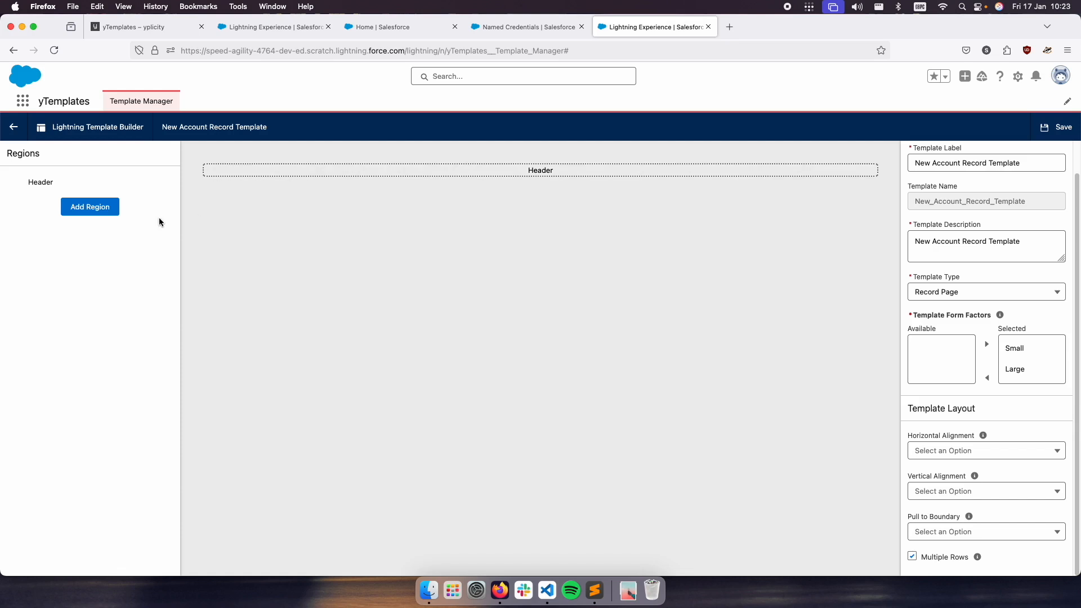
# Add a region with the label "Column 1", the name "Column_One" and a default width of Large.
pyautogui.click(101, 213)
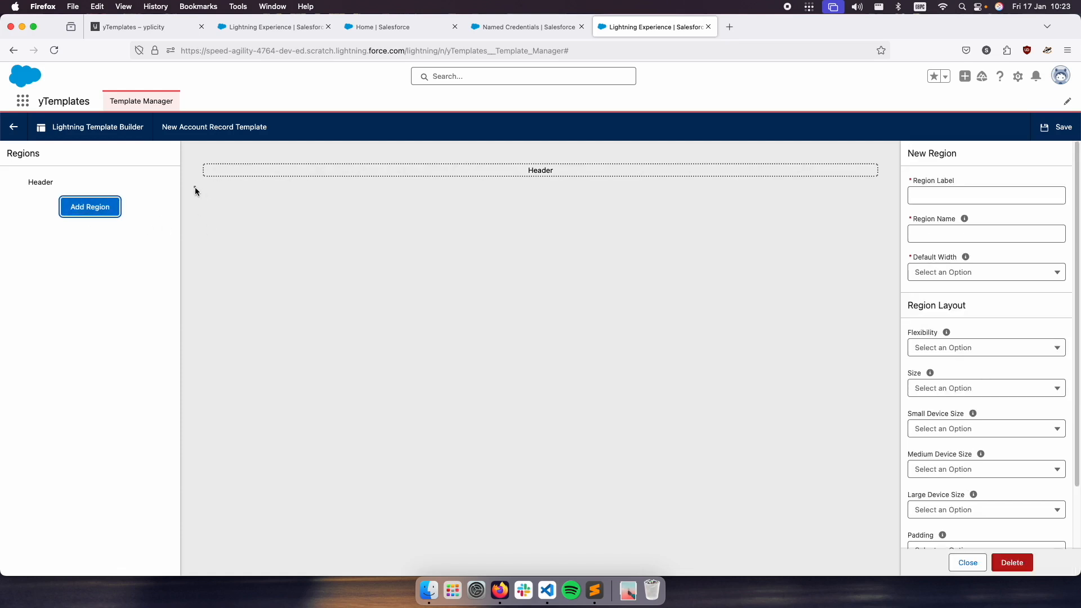
pyautogui.click(941, 192)
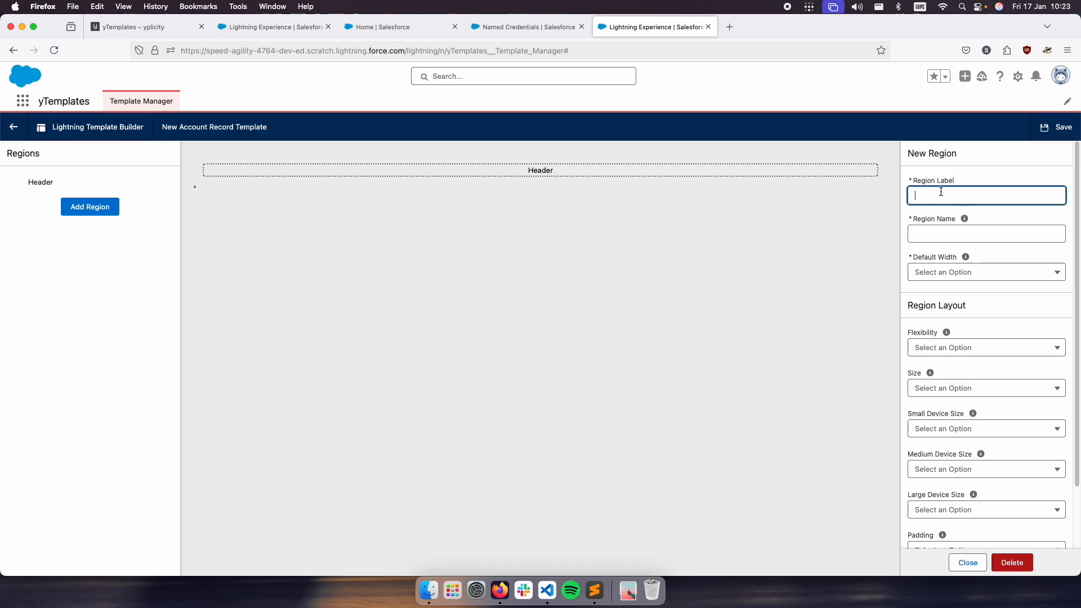
pyautogui.write('Column 1')
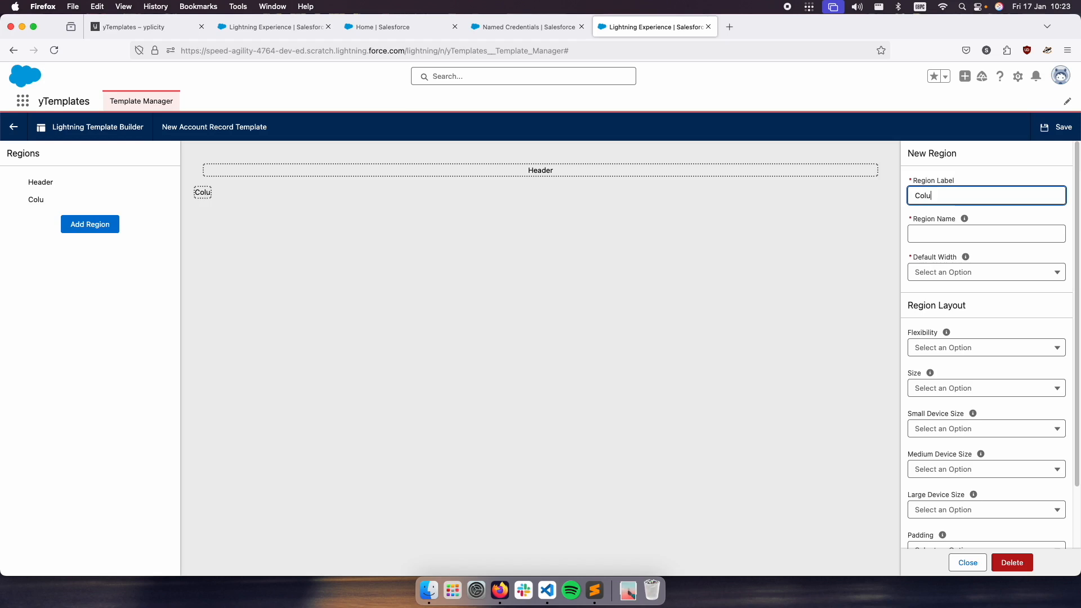
pyautogui.click(965, 234)
pyautogui.write('Col')
pyautogui.write('ym')
pyautogui.press('BackSpace')
pyautogui.press('BackSpace')
pyautogui.write('umn_One')
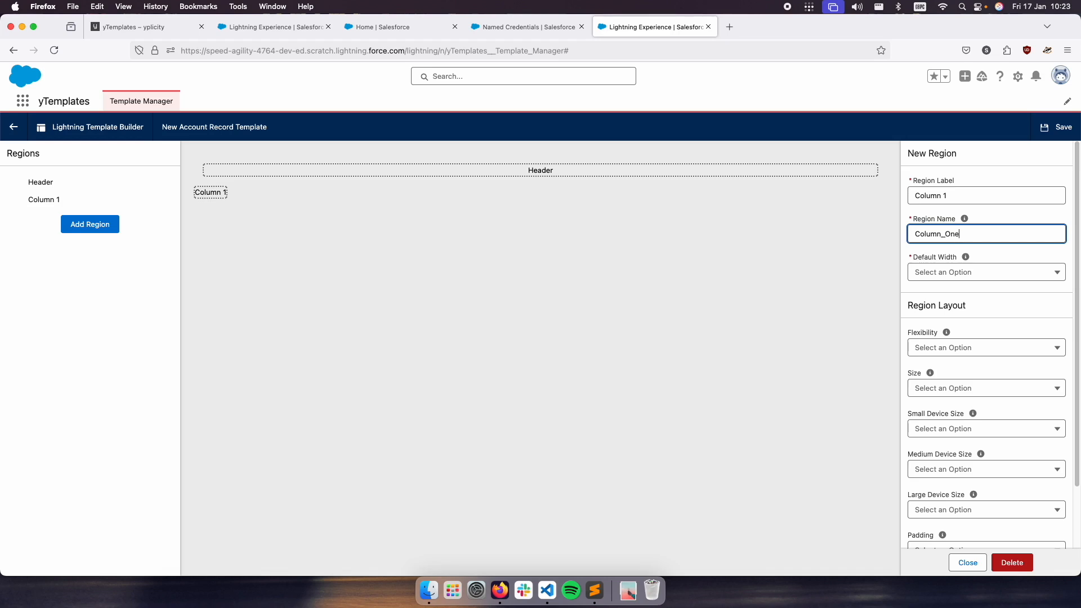
pyautogui.click(972, 273)
pyautogui.click(962, 332)
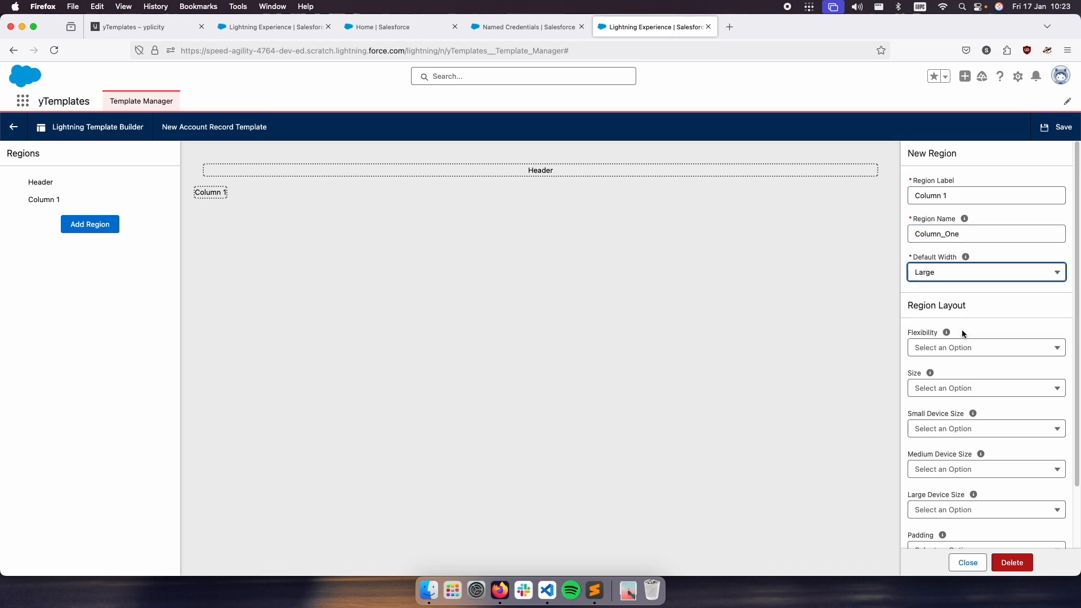
pyautogui.moveTo(967, 259)
# Set the Column 1 region's flexibility to Auto and its size to 3.
pyautogui.click(961, 347)
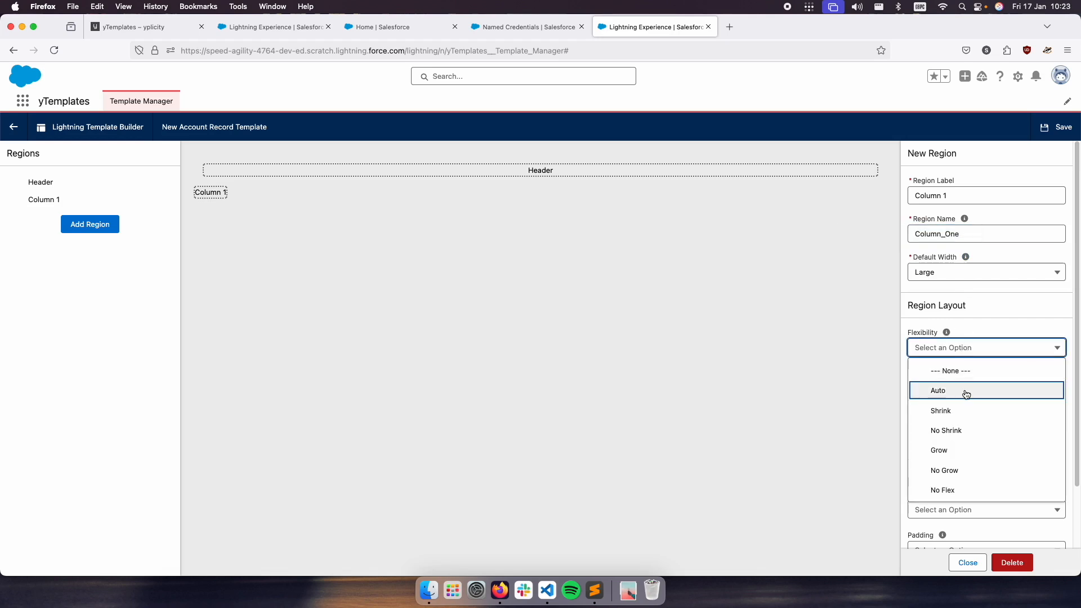
pyautogui.click(965, 392)
pyautogui.click(949, 390)
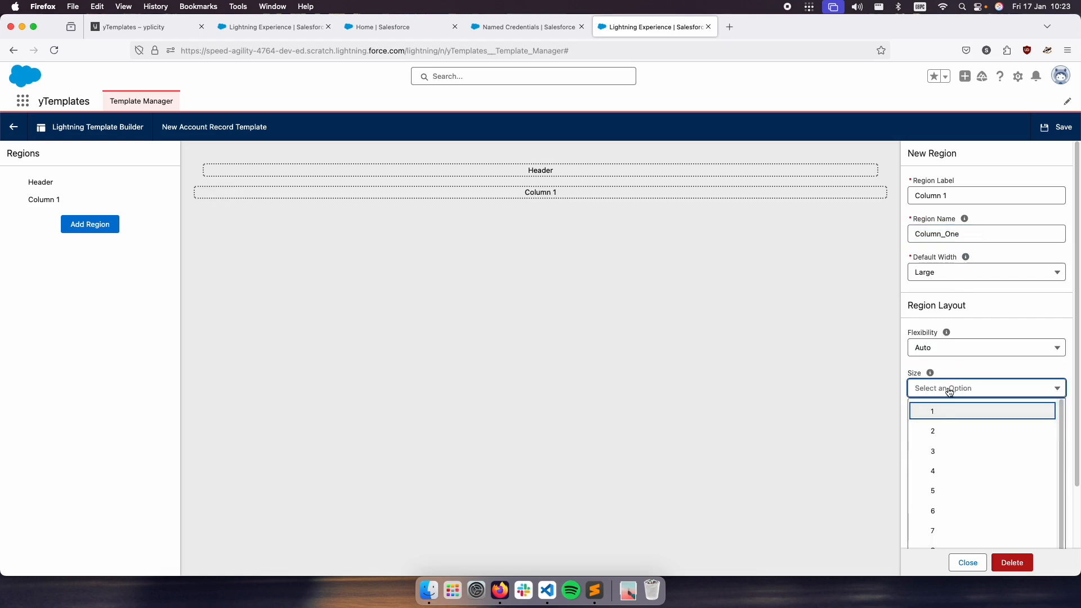
pyautogui.click(945, 451)
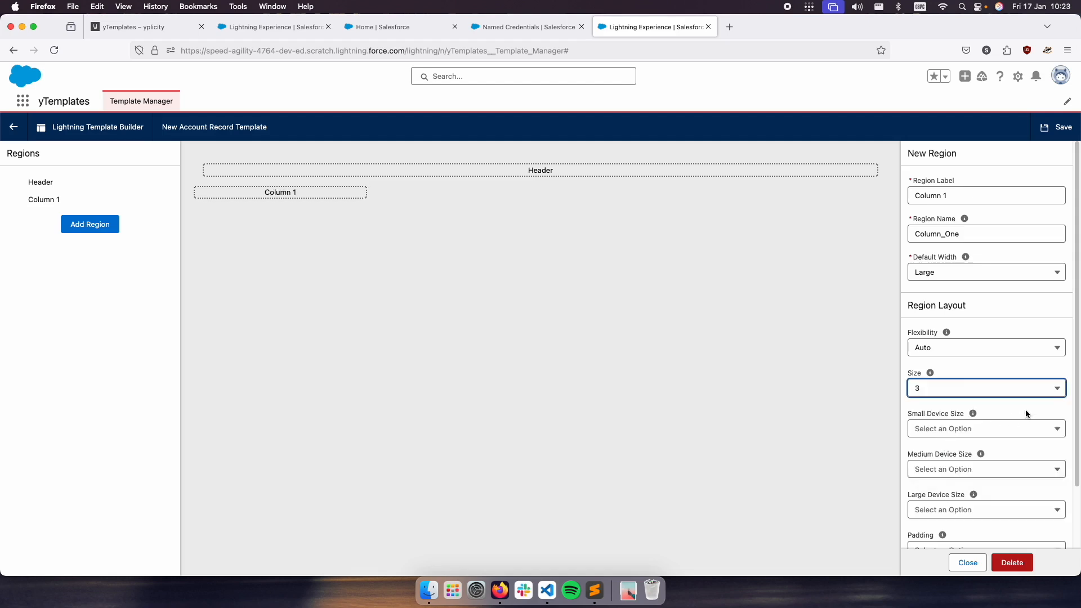
# Set the Column 1 region's padding to Around Medium and leave its settings.
pyautogui.scroll(-3, 987, 445)
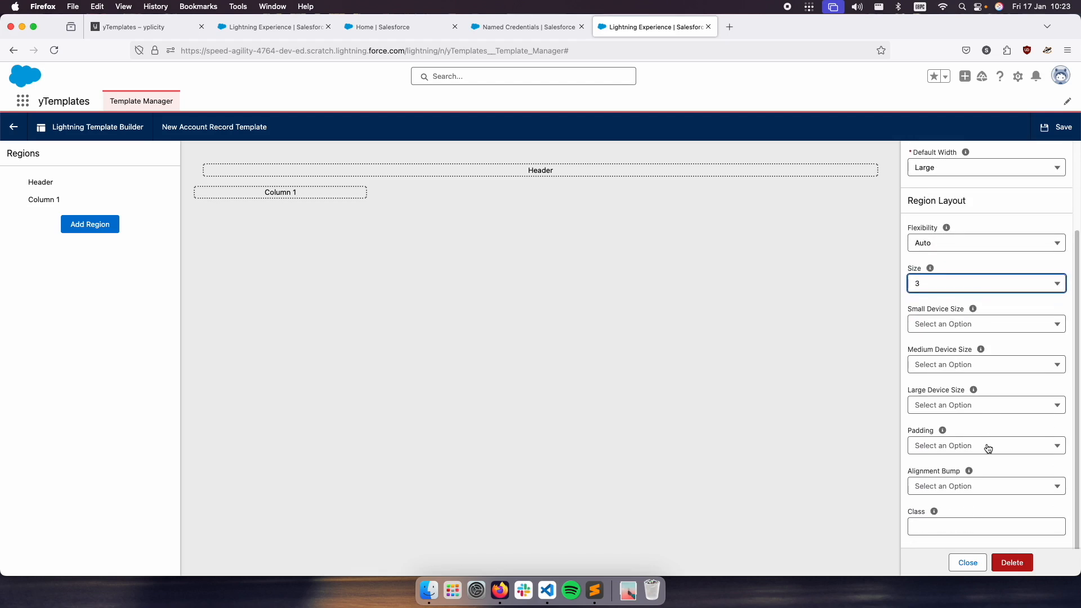
pyautogui.click(956, 449)
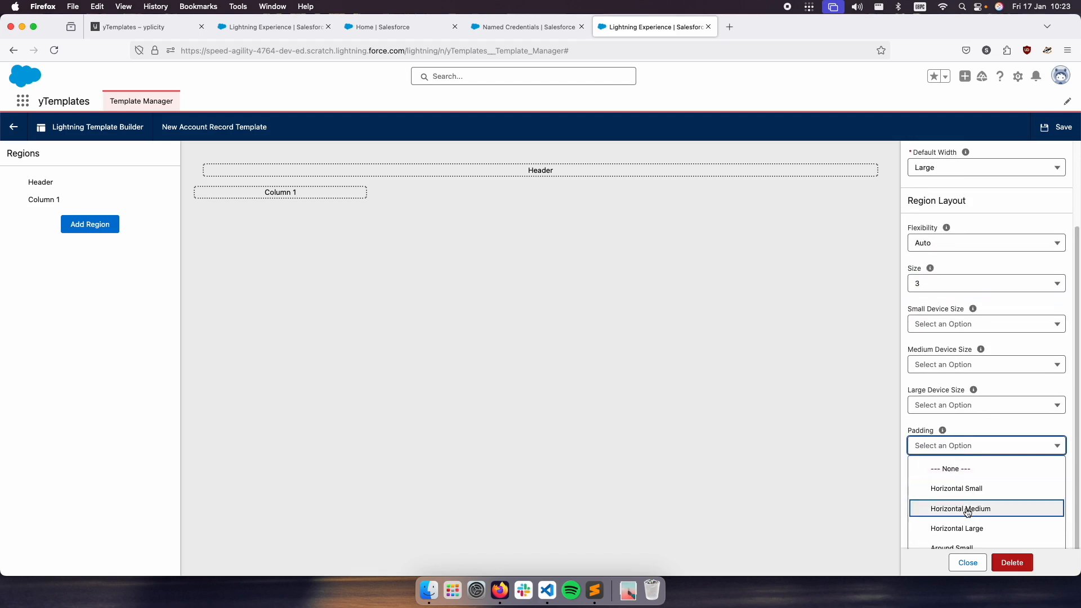
pyautogui.click(975, 528)
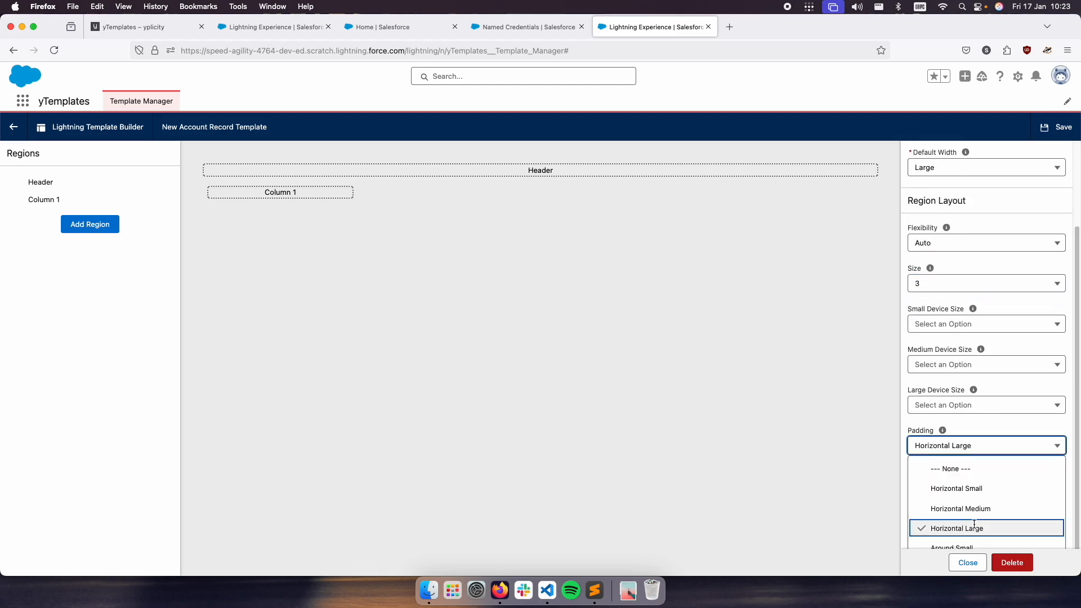
pyautogui.scroll(-1, 974, 523)
pyautogui.click(969, 544)
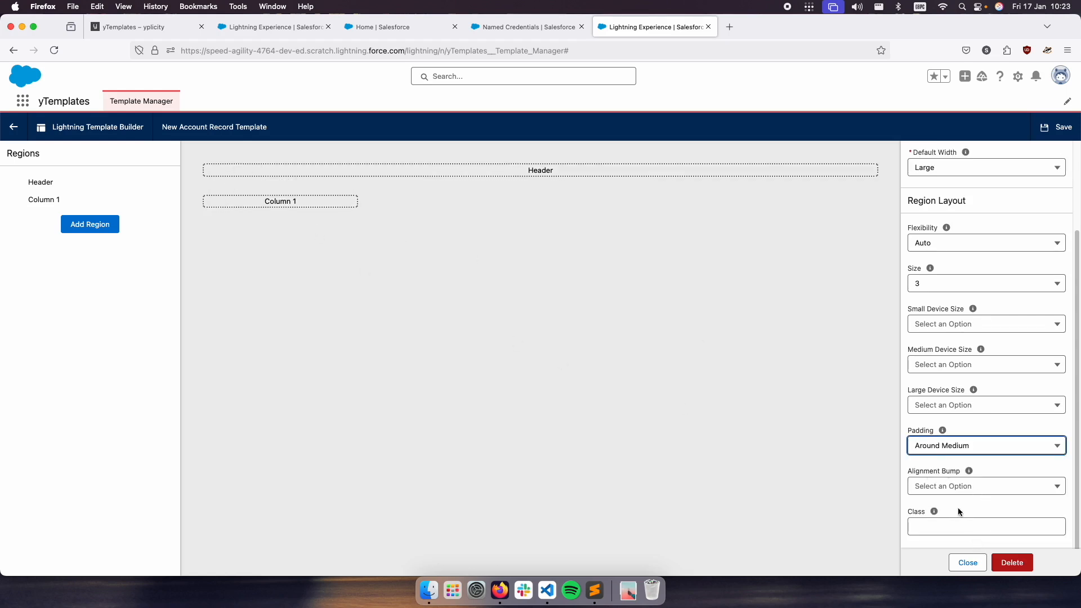
pyautogui.click(458, 285)
# Add a region with the label "Column 2", the name "Column_Two" and a default width of Large.
pyautogui.click(95, 225)
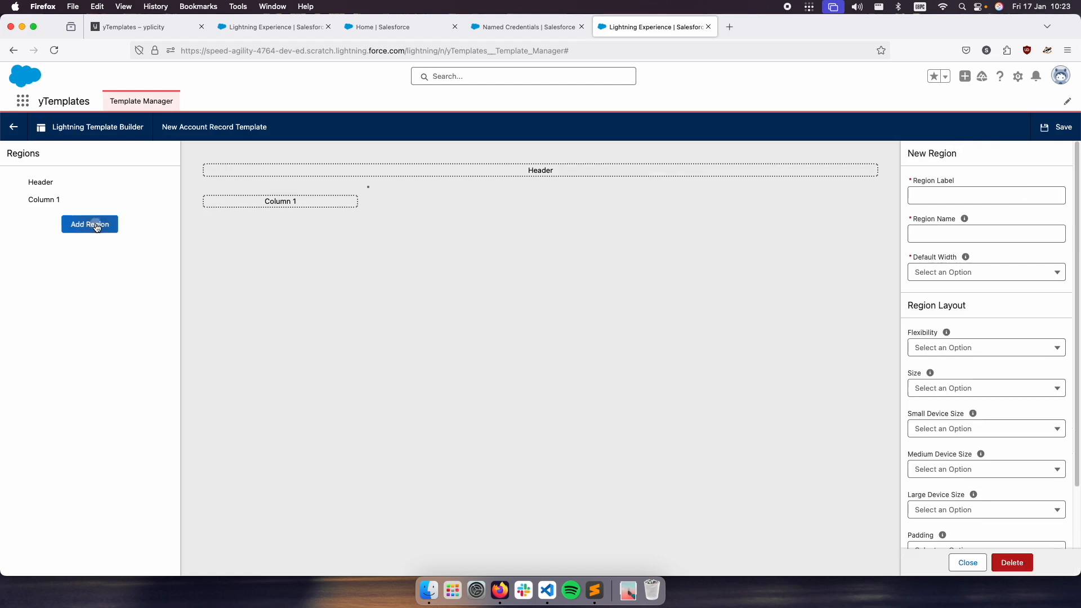
pyautogui.click(934, 195)
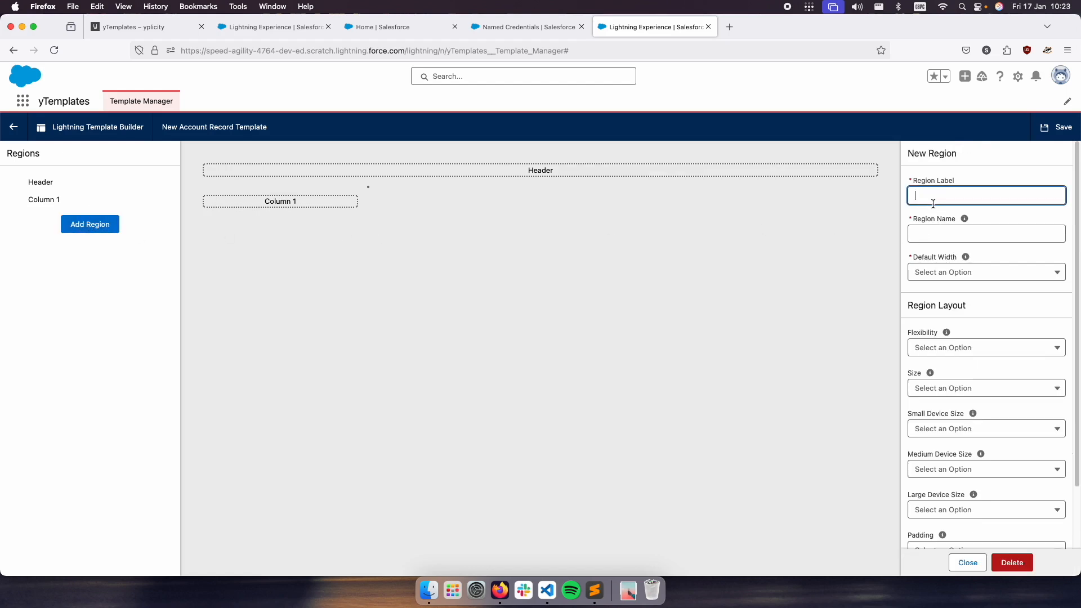
pyautogui.write('Column 2')
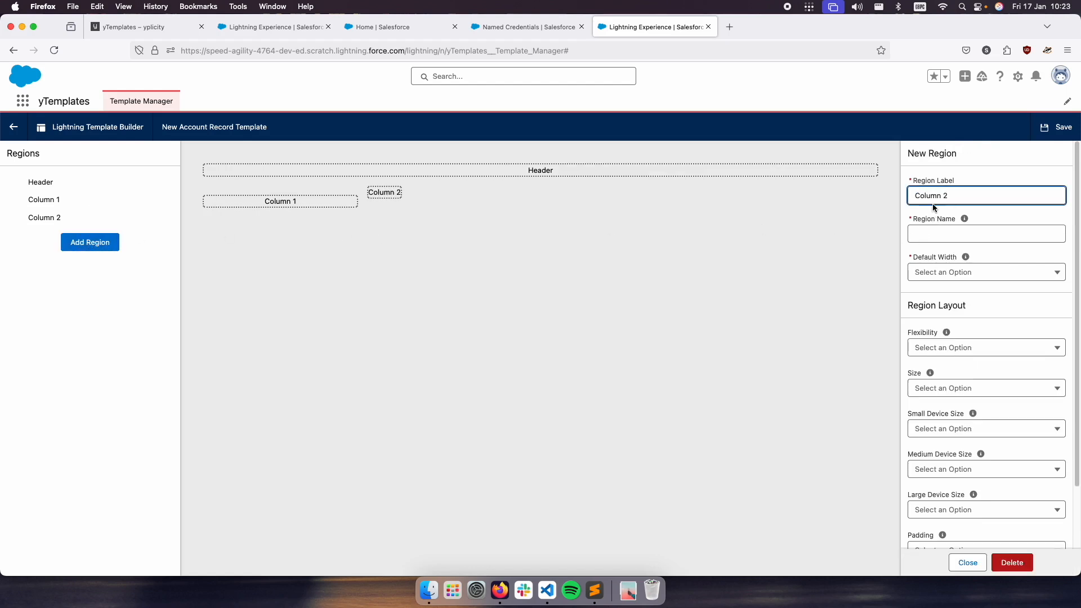
pyautogui.click(969, 232)
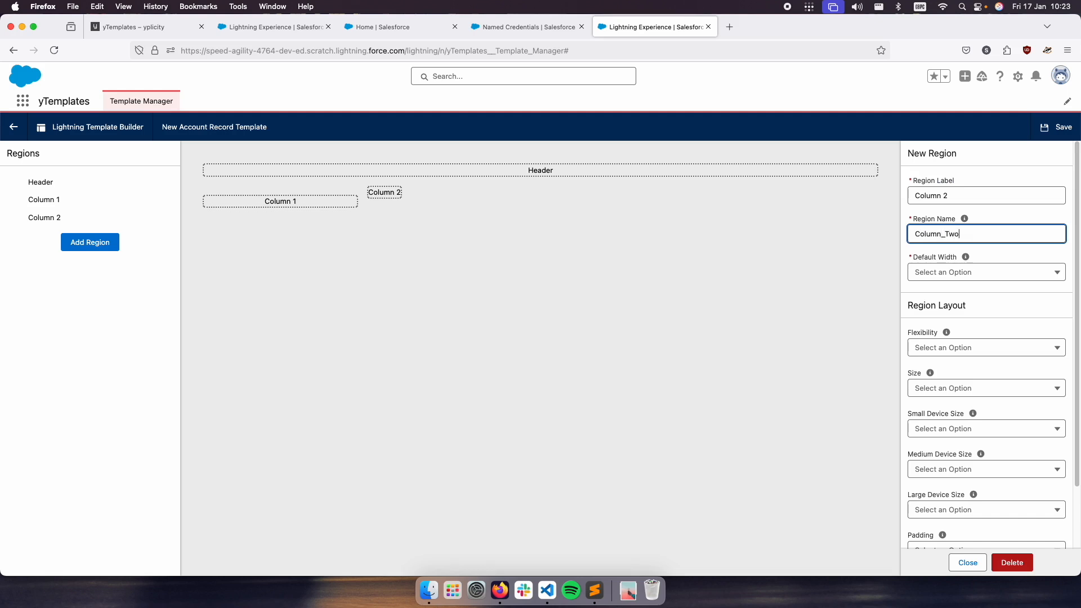
pyautogui.click(968, 273)
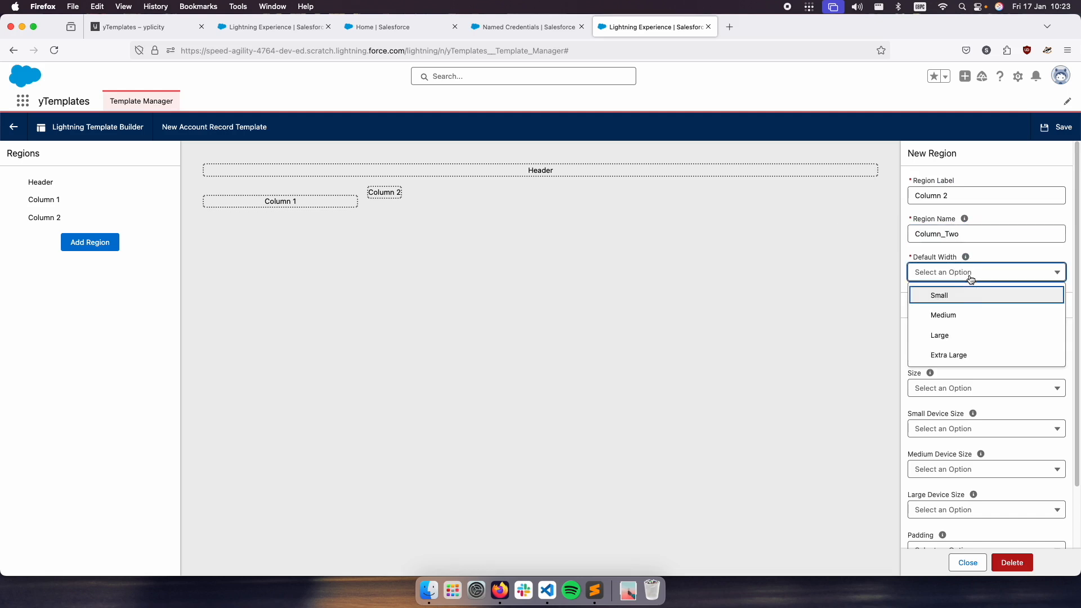
pyautogui.click(968, 331)
# Set the Column 2 region's flexibility to Auto and its size to 6.
pyautogui.click(965, 348)
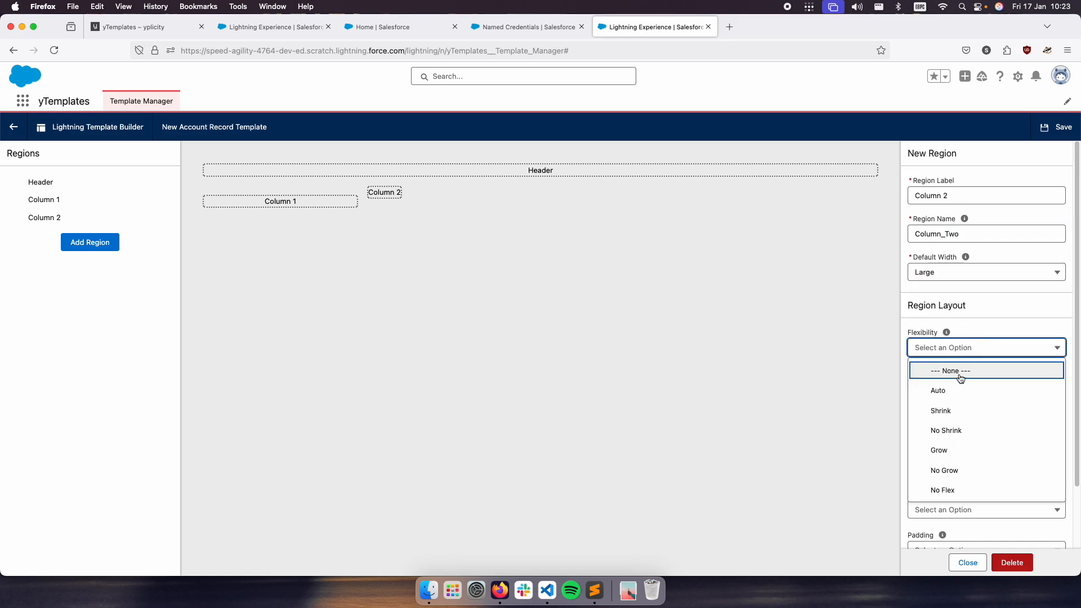
pyautogui.click(962, 392)
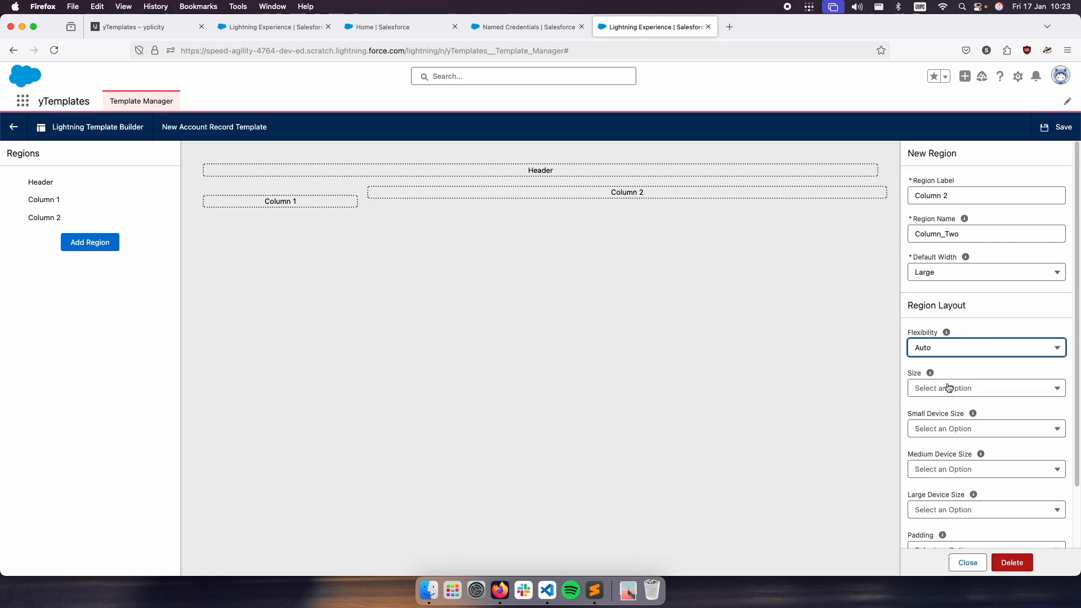
pyautogui.click(950, 388)
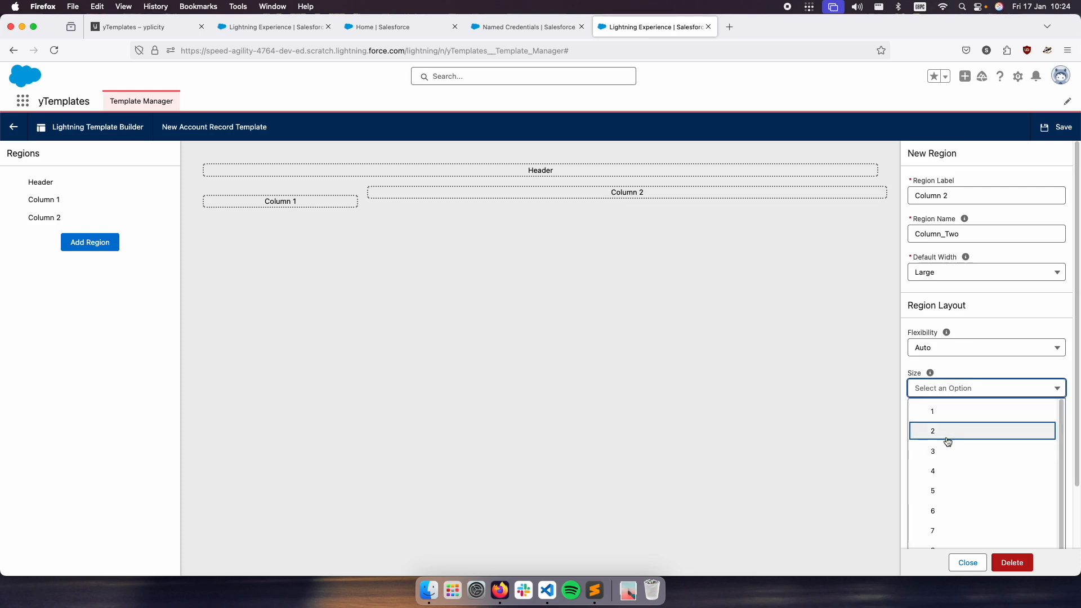
pyautogui.click(944, 473)
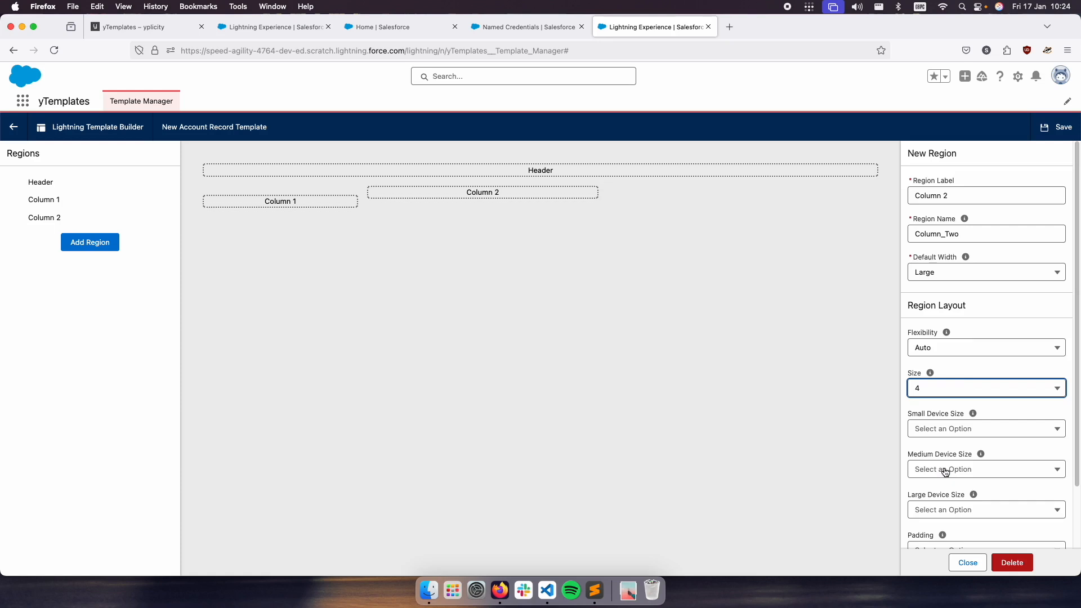
pyautogui.scroll(-3, 969, 498)
pyautogui.scroll(-1, 968, 498)
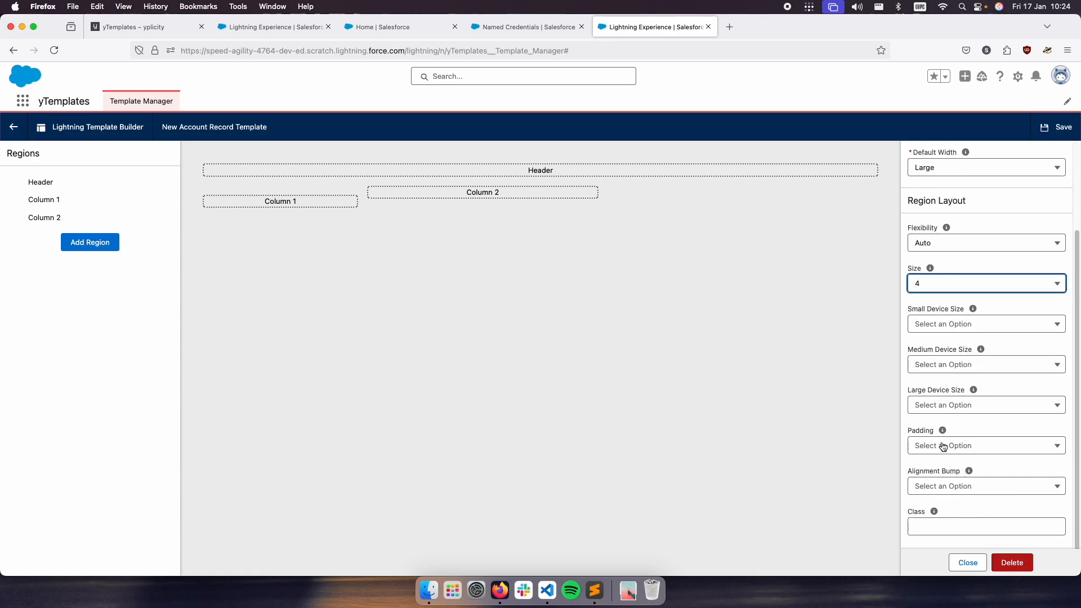
pyautogui.click(948, 285)
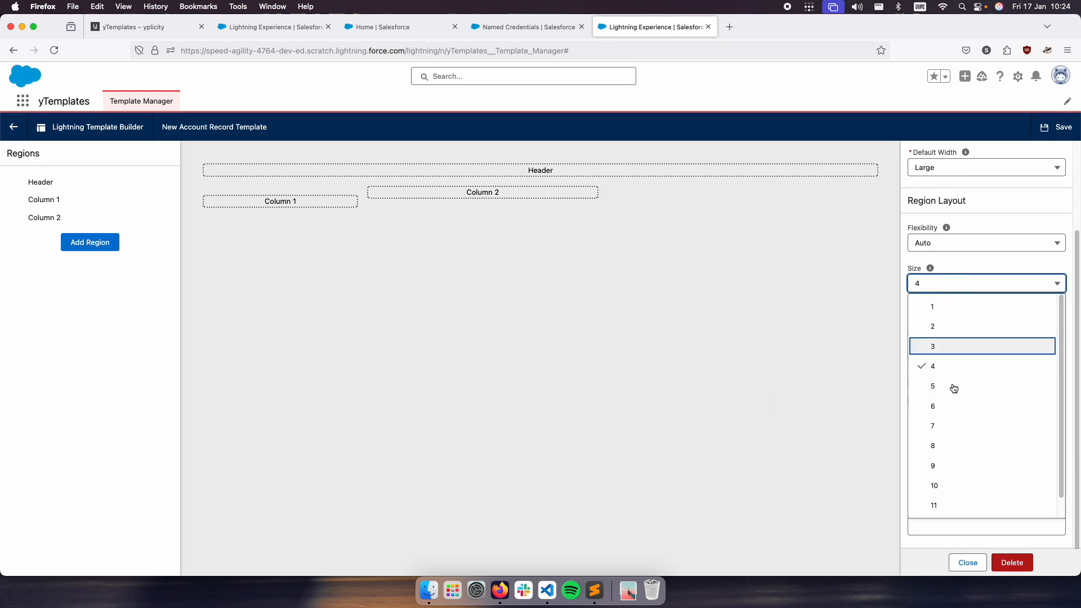
pyautogui.click(951, 408)
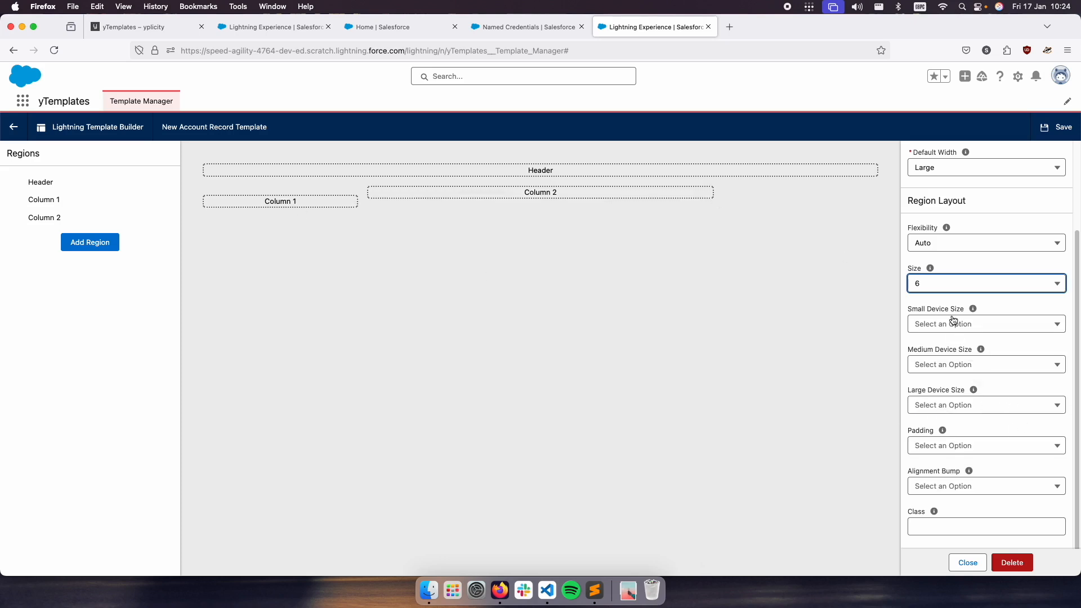
# Set the Column 2 region's padding to Around Medium.
pyautogui.click(939, 449)
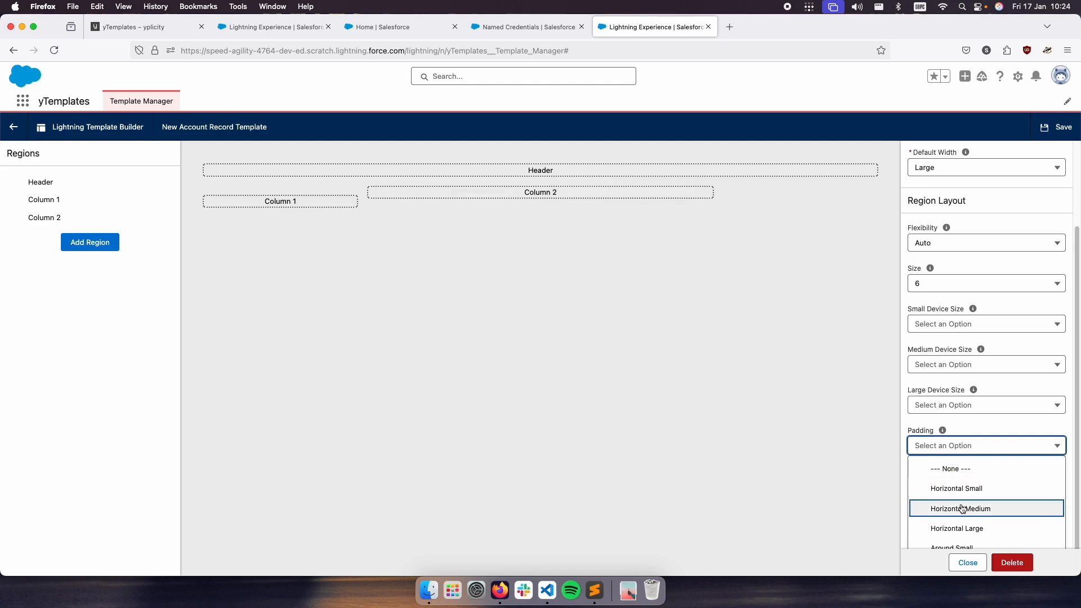
pyautogui.scroll(-1, 961, 501)
pyautogui.click(973, 542)
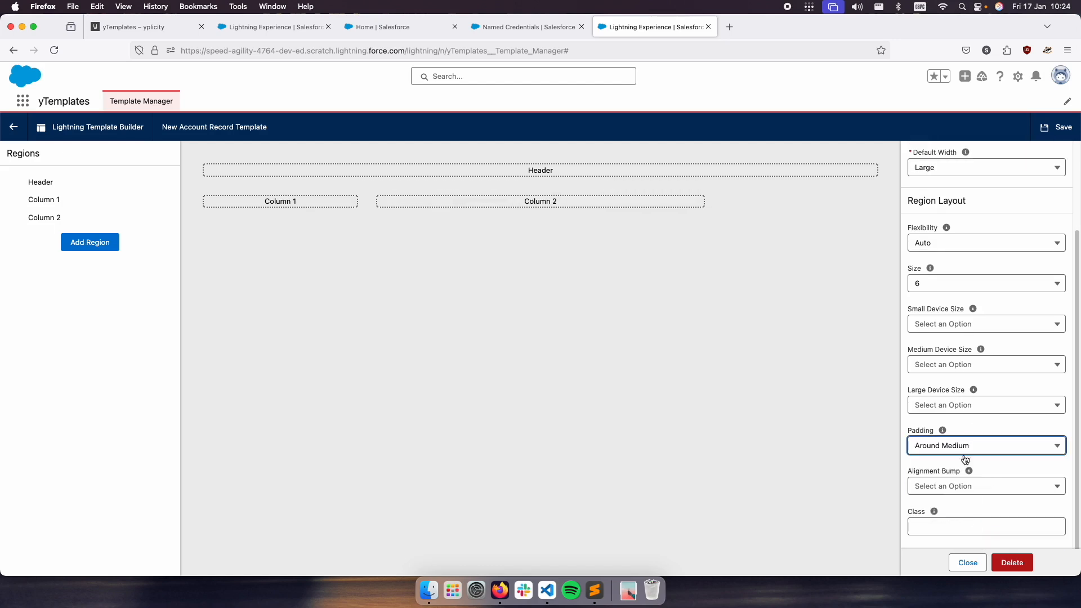
# Add a region with the label "Column 3", the name "Column_Three" and a default width of Large.
pyautogui.click(561, 315)
pyautogui.click(84, 245)
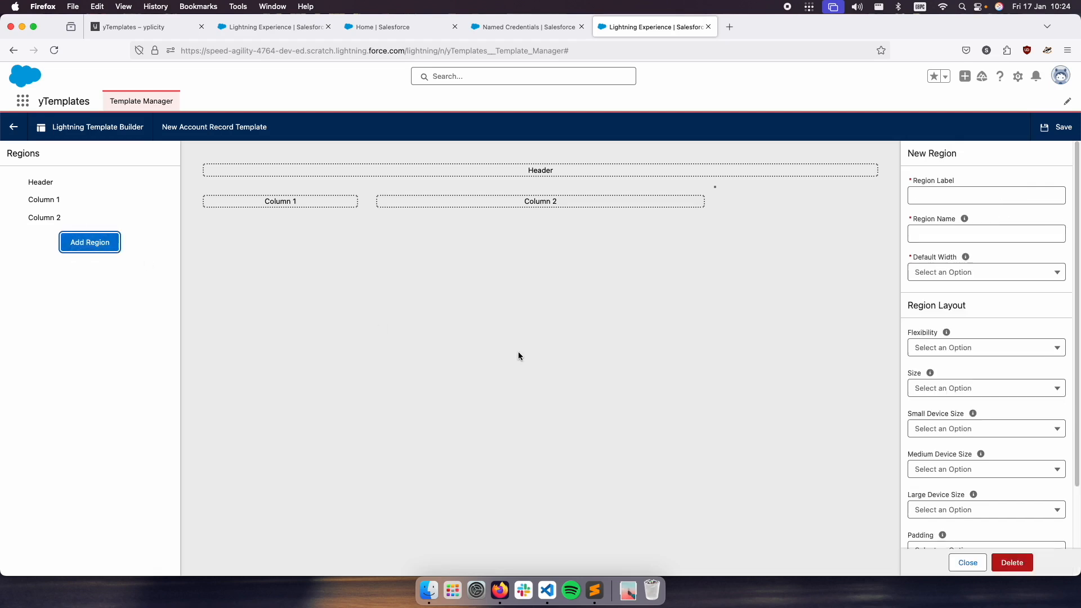
pyautogui.click(933, 198)
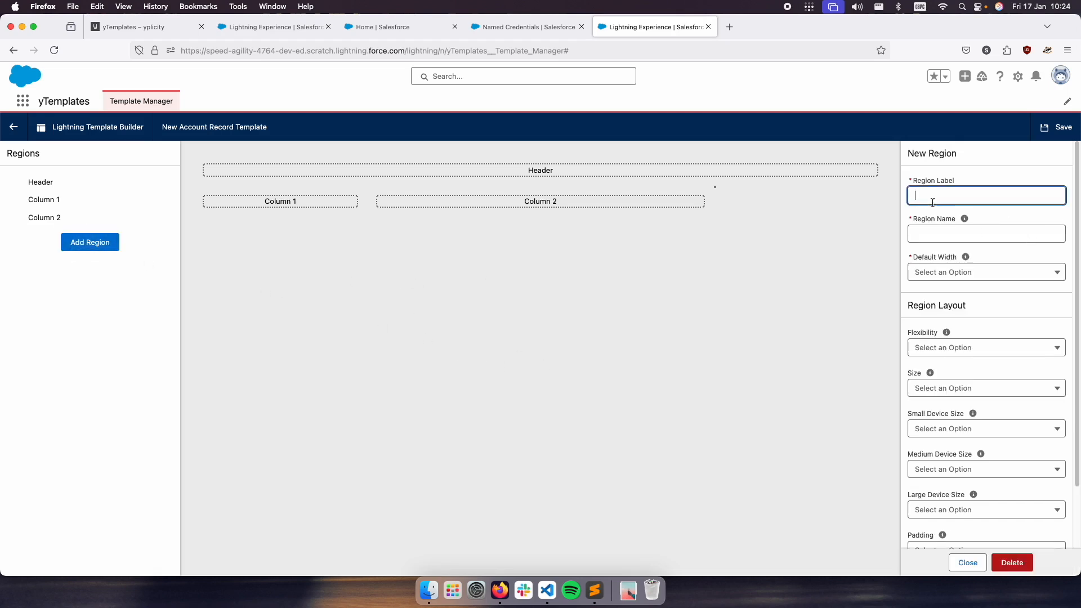
pyautogui.write('Column 3')
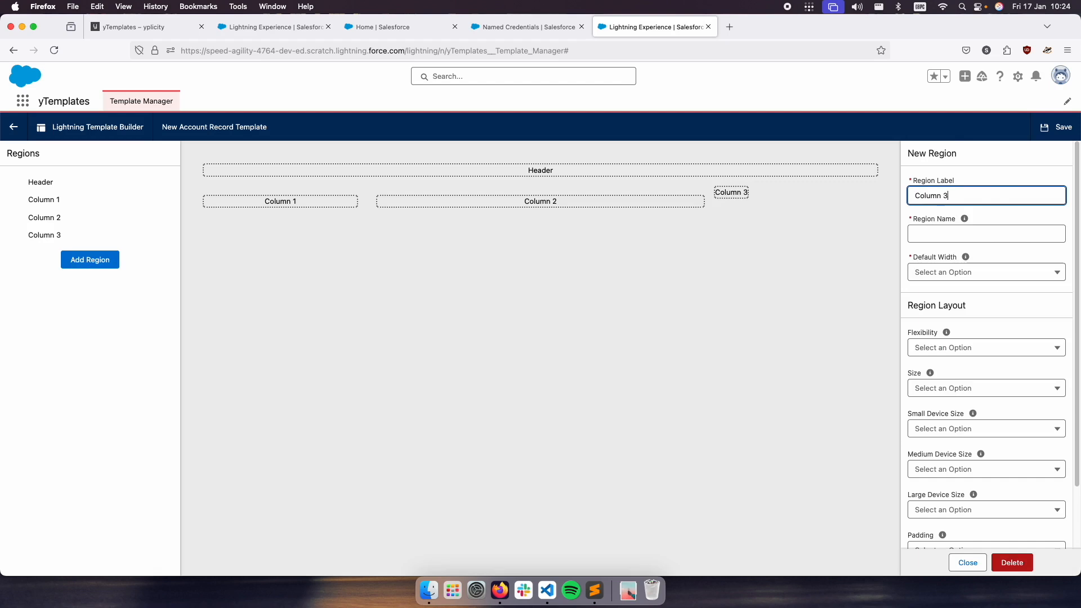
pyautogui.click(933, 229)
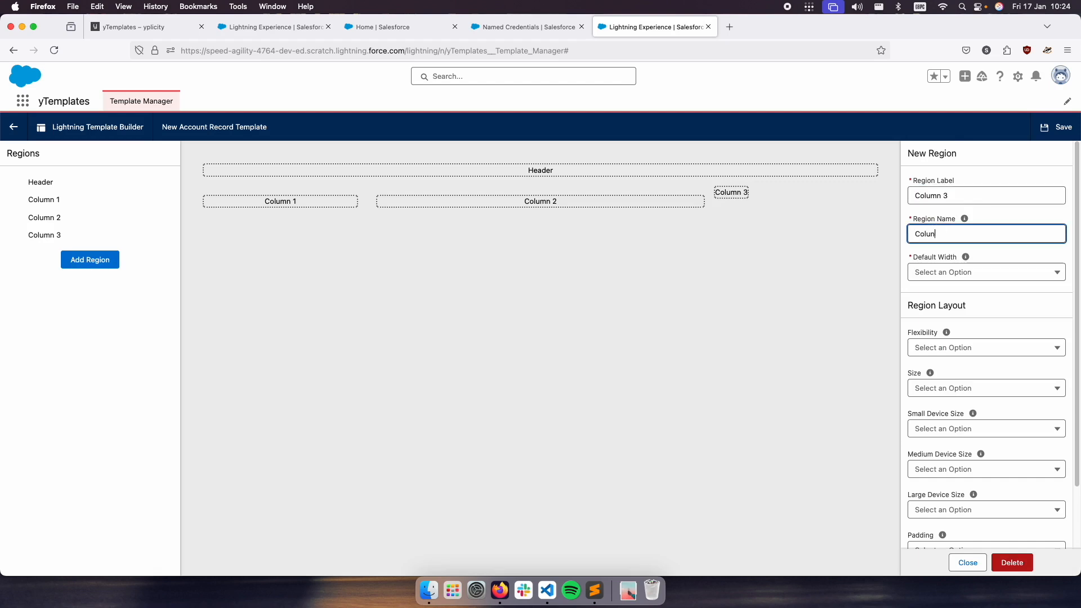
pyautogui.write('Column_Three')
pyautogui.click(955, 271)
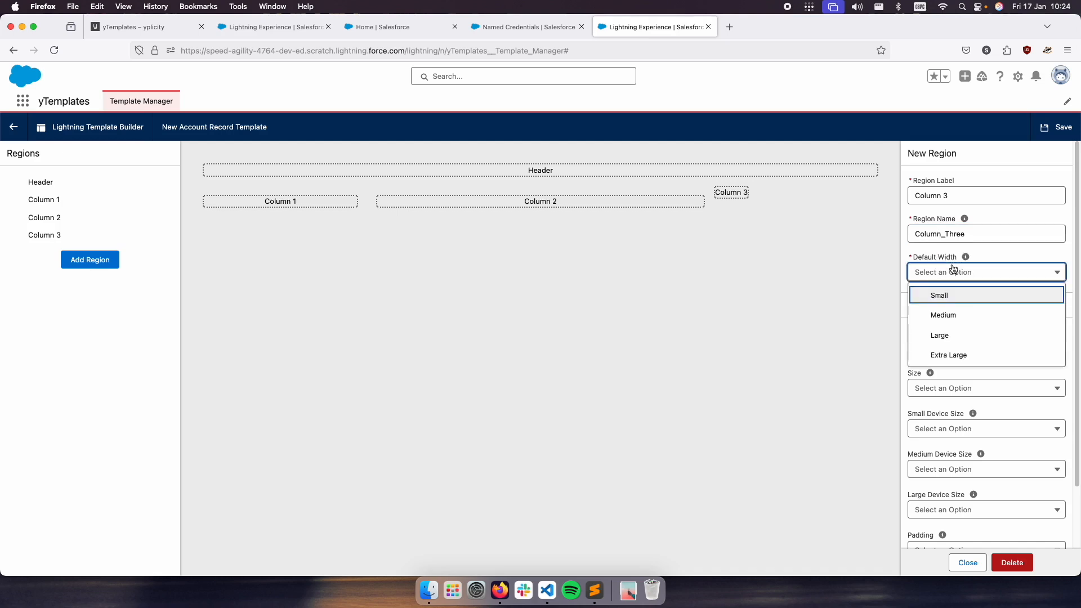
pyautogui.click(958, 333)
# Set the Column 3 region's flexibility to Auto and its size to 3.
pyautogui.click(954, 347)
pyautogui.click(951, 388)
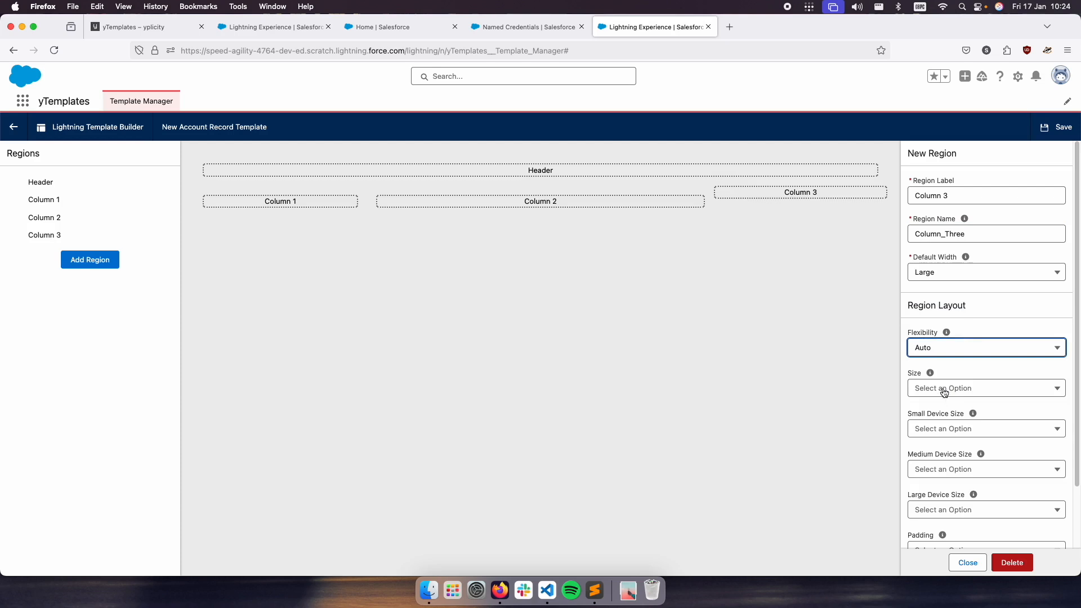
pyautogui.click(945, 389)
pyautogui.click(958, 451)
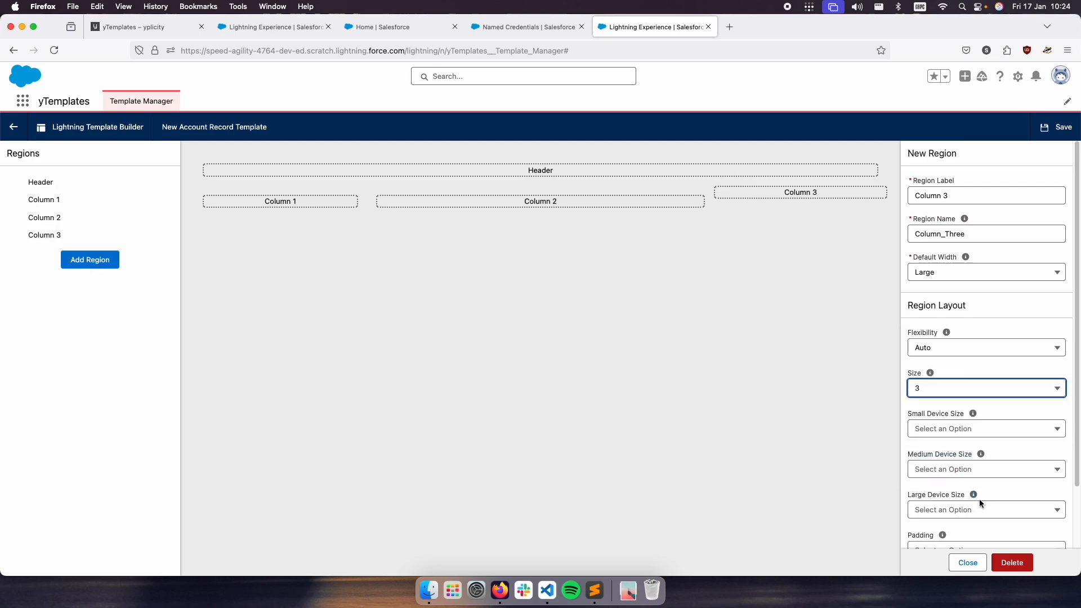
# Set the Column 3 region's padding to Around Medium and leave its settings.
pyautogui.scroll(-3, 961, 488)
pyautogui.click(943, 445)
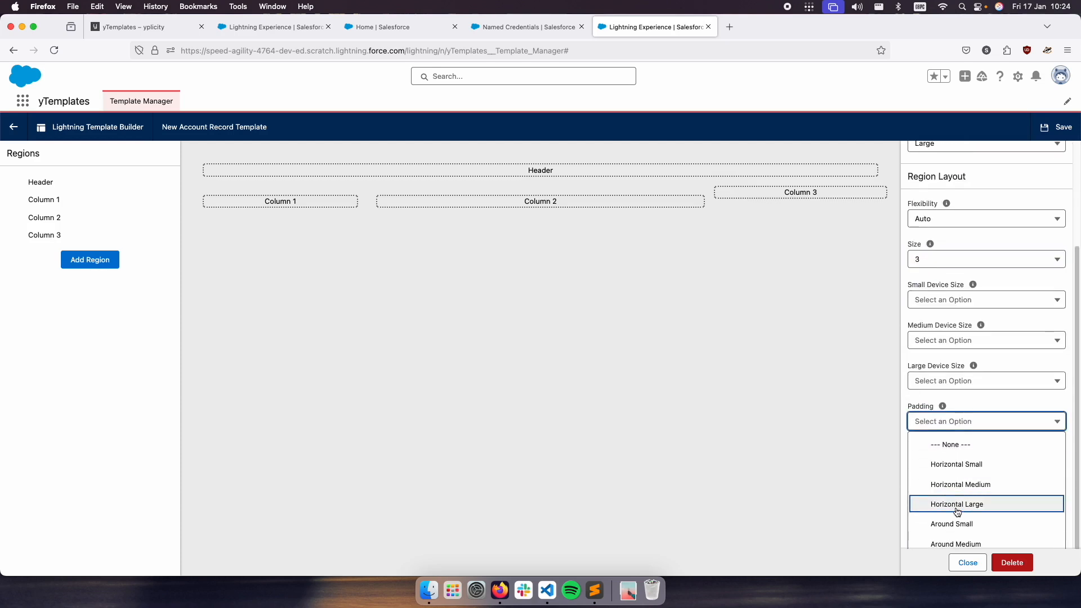
pyautogui.click(960, 542)
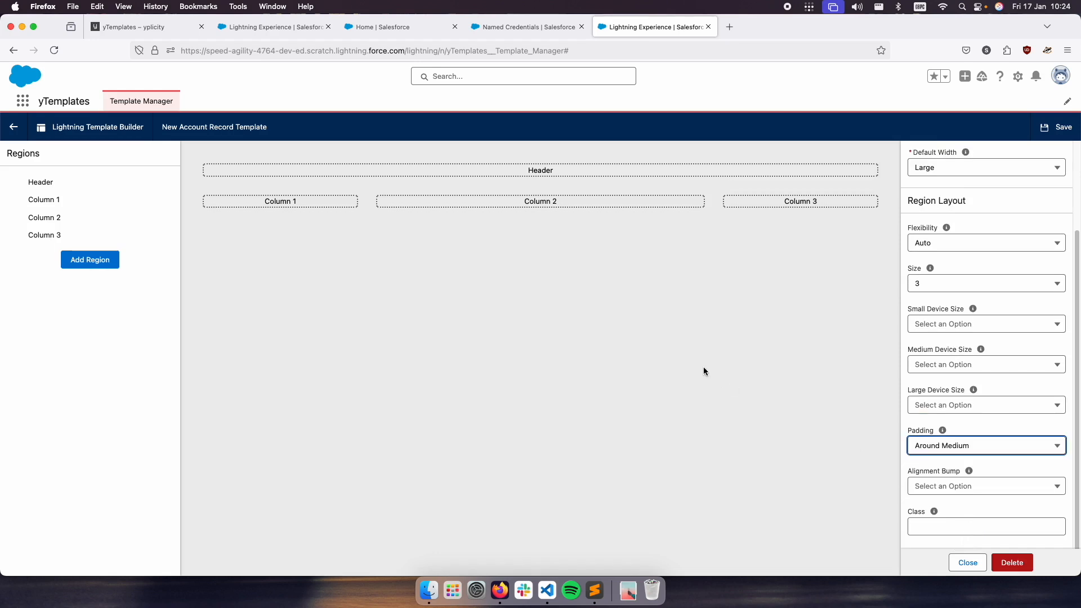
pyautogui.click(467, 273)
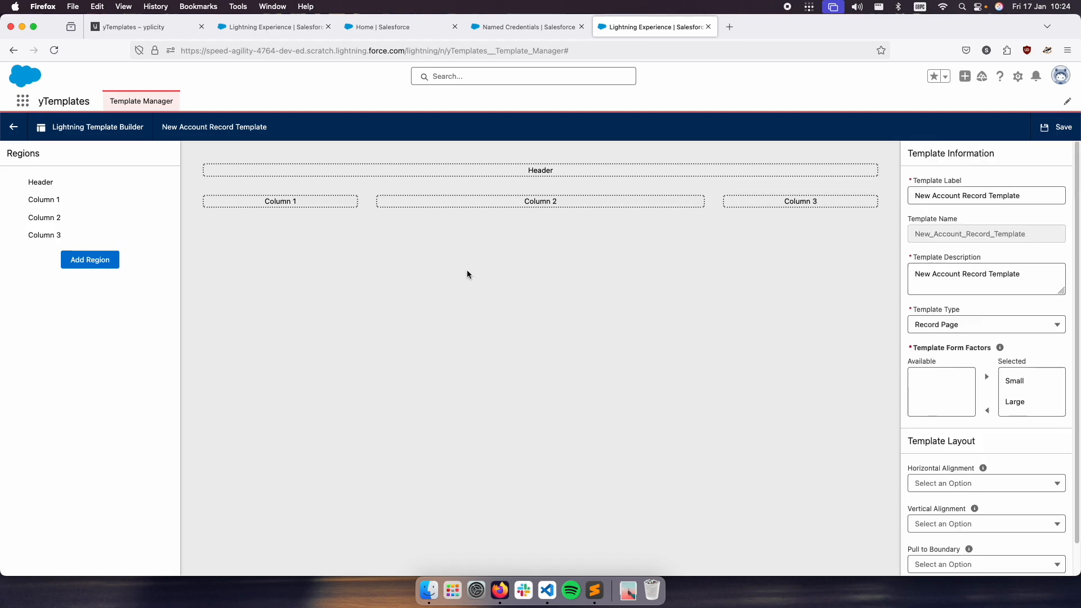
# Add a region with the label "Footer", the name "Footer" and a default width of Large.
pyautogui.click(82, 259)
pyautogui.click(932, 195)
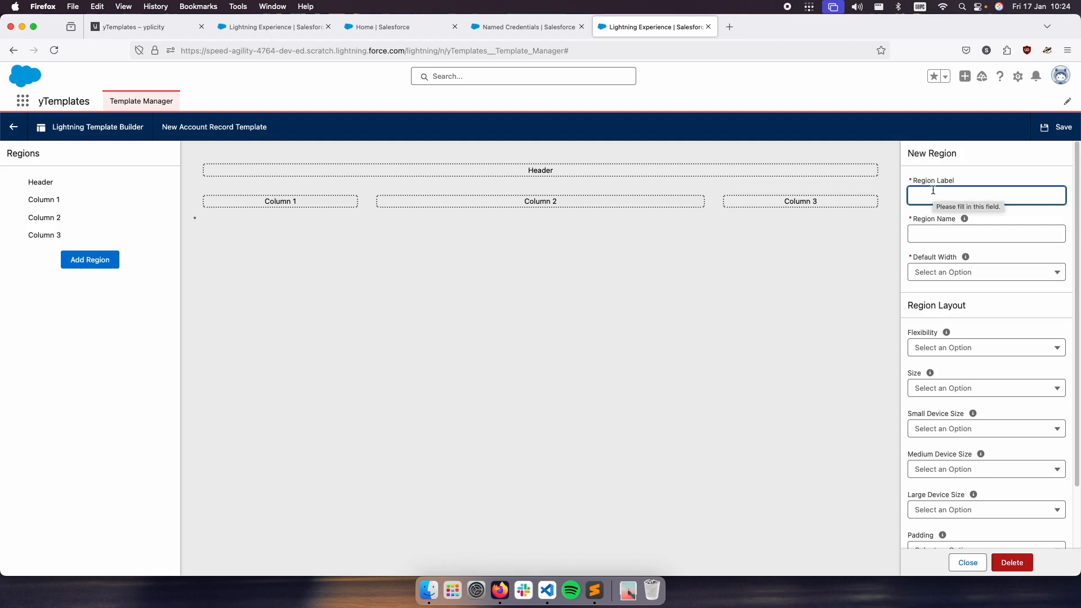
pyautogui.write('Footer')
pyautogui.click(952, 231)
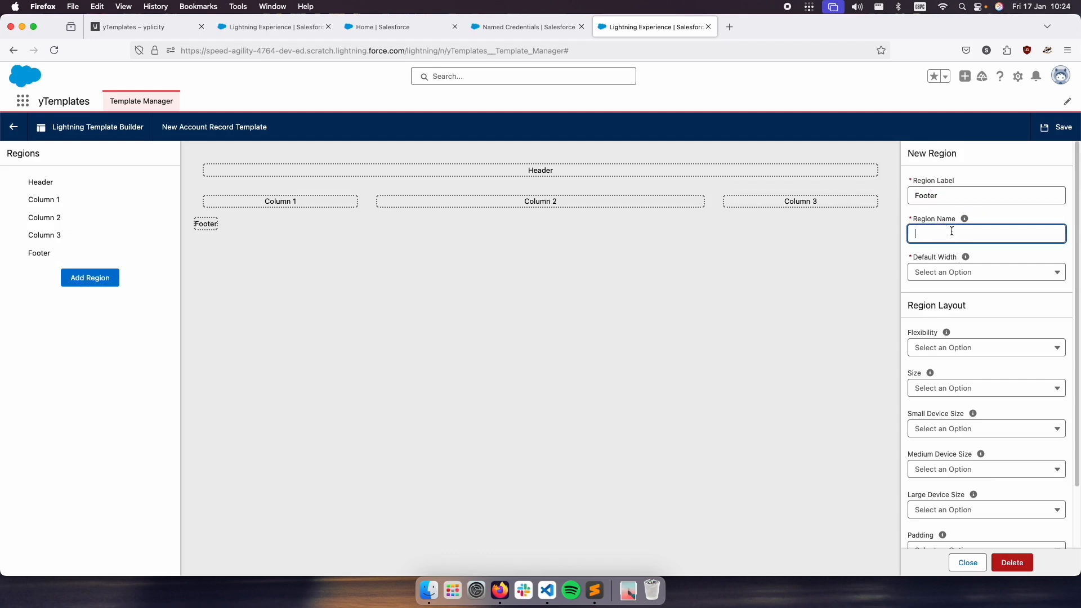
pyautogui.click(964, 272)
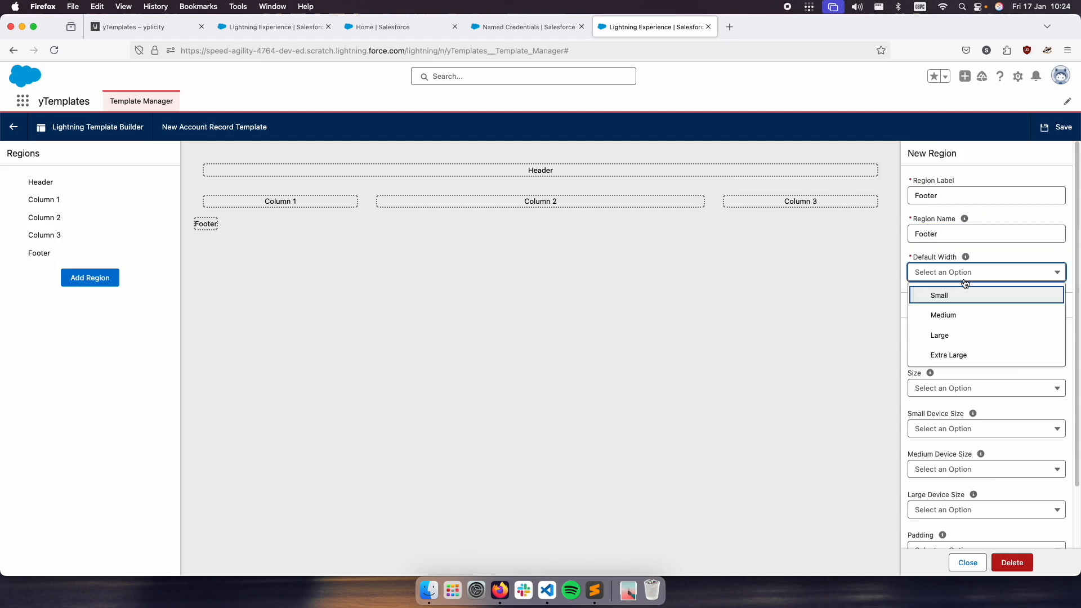
pyautogui.click(951, 331)
# Set the Footer region's flexibility to Auto and its size to 12.
pyautogui.click(957, 348)
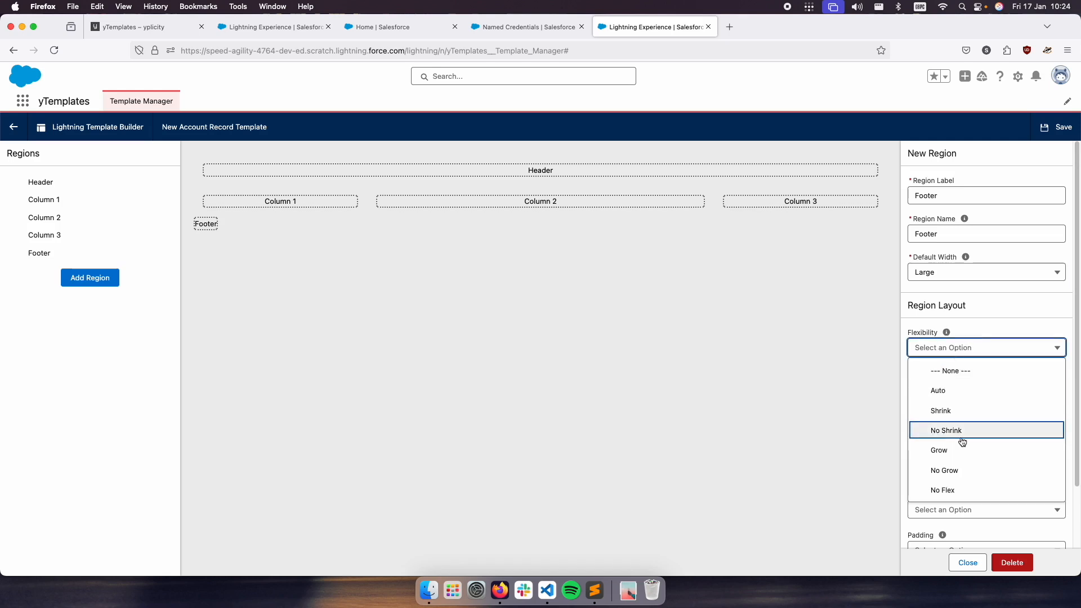
pyautogui.click(949, 389)
pyautogui.click(951, 394)
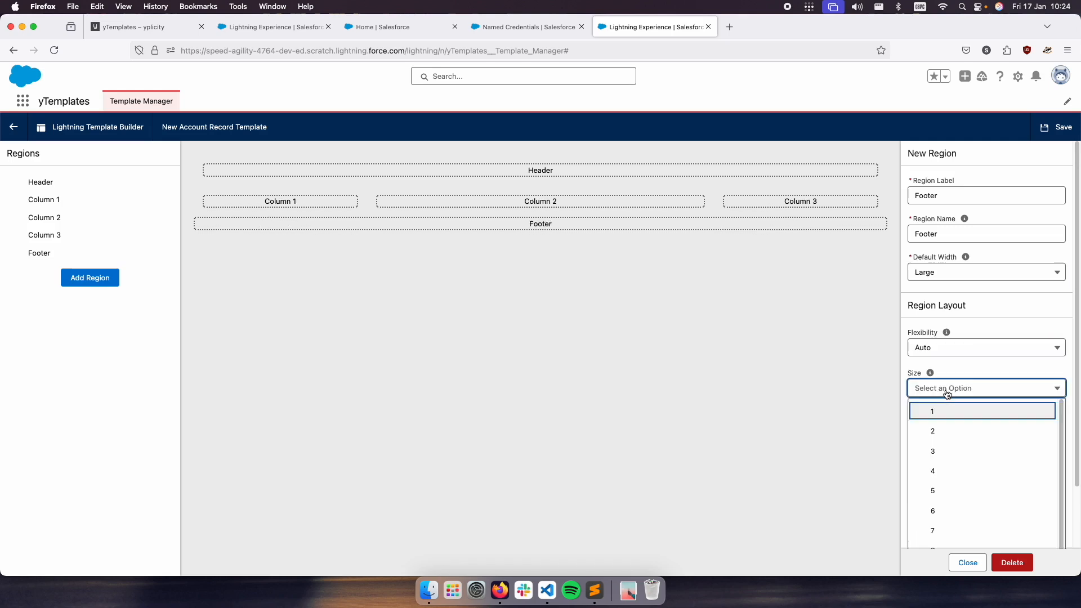
pyautogui.scroll(-3, 955, 507)
pyautogui.click(954, 532)
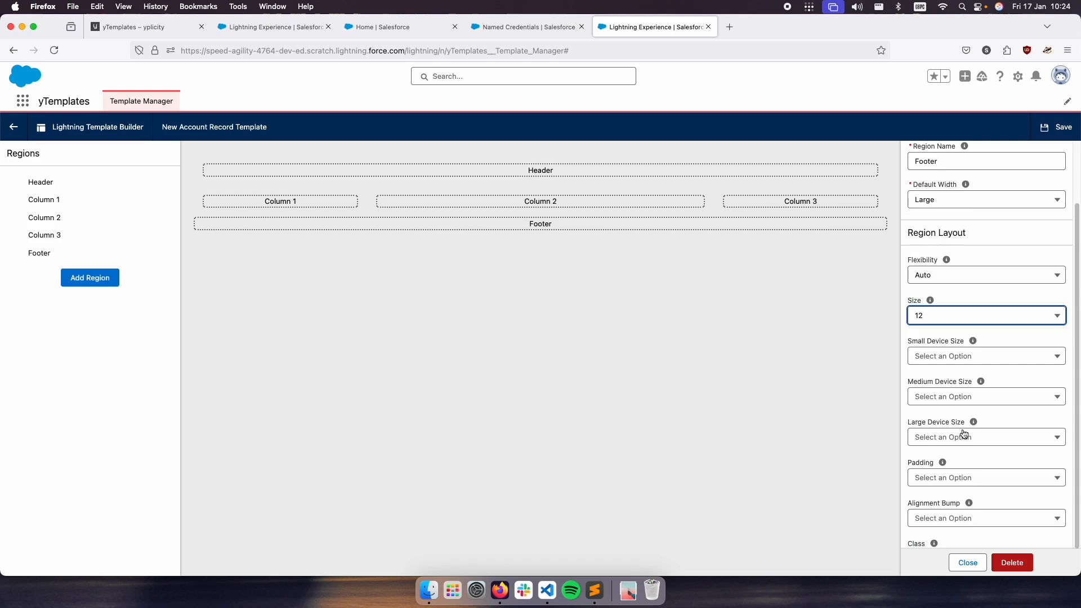
# Set the Footer region's padding to Around Medium and save the template.
pyautogui.scroll(-1, 964, 425)
pyautogui.click(953, 445)
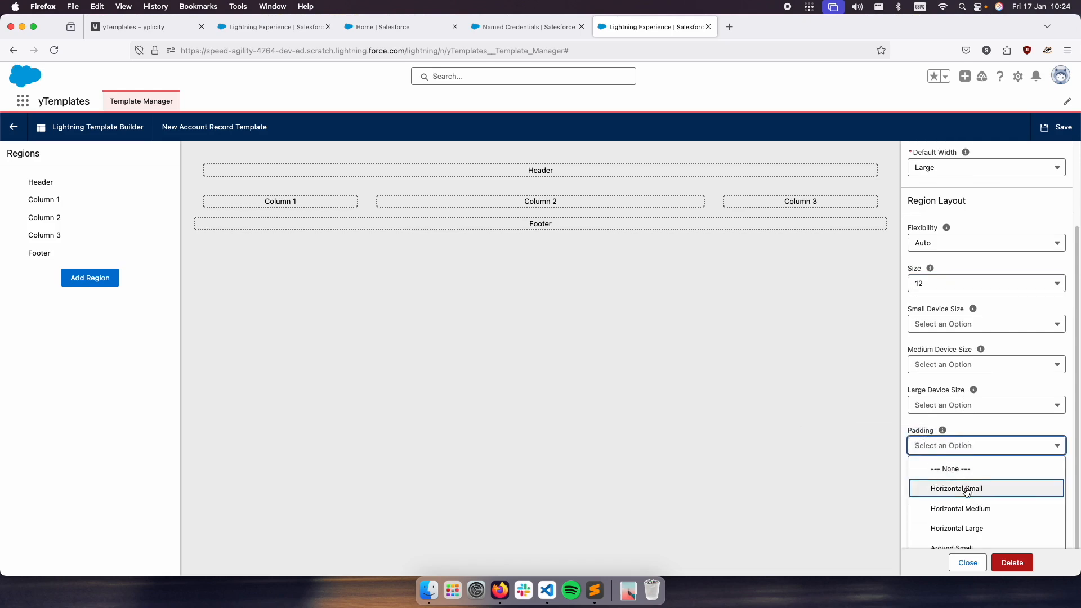
pyautogui.scroll(-1, 957, 507)
pyautogui.click(970, 545)
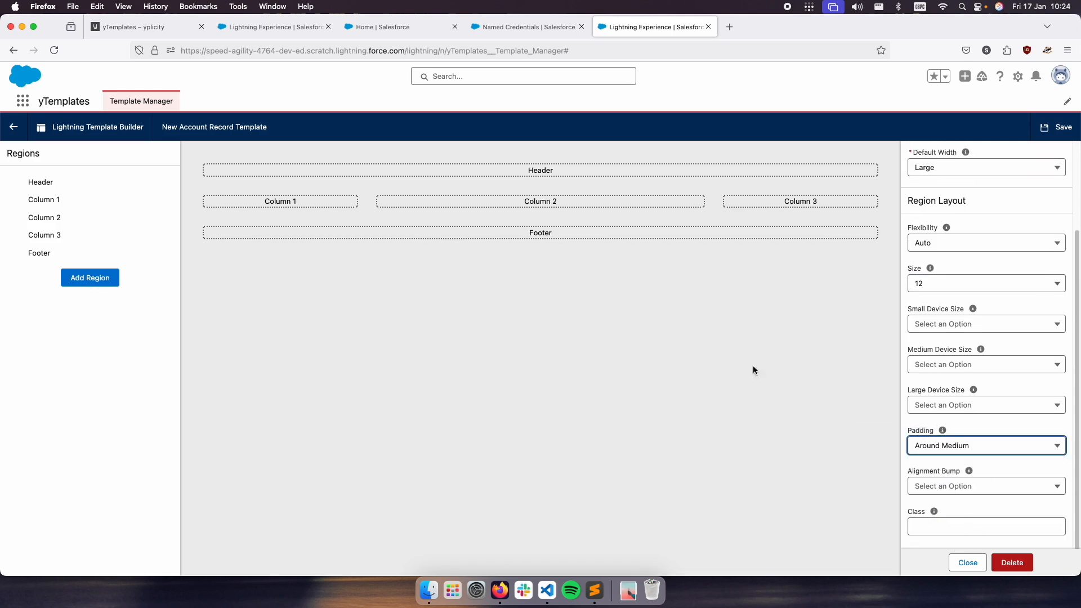
pyautogui.click(695, 343)
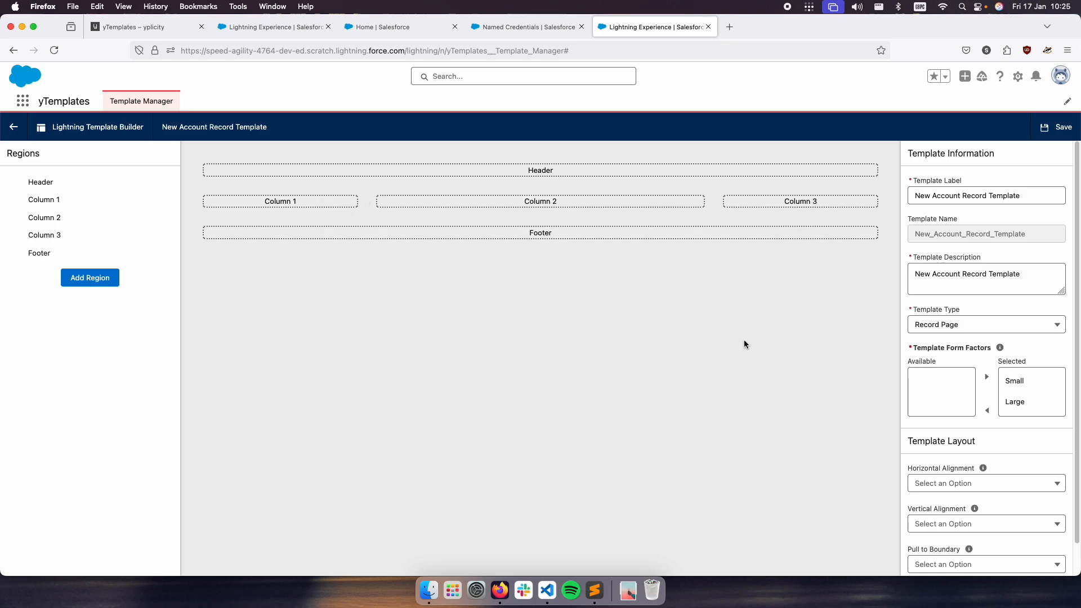
pyautogui.click(1062, 133)
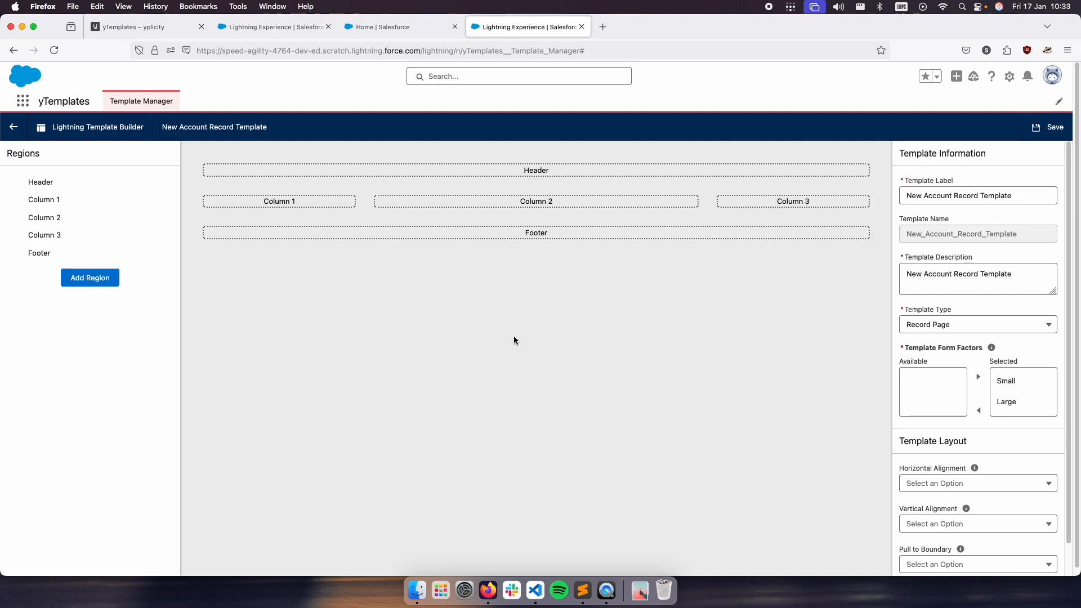
# Open the Santander Bank account record from the Sales app and start editing its record page.
pyautogui.click(381, 32)
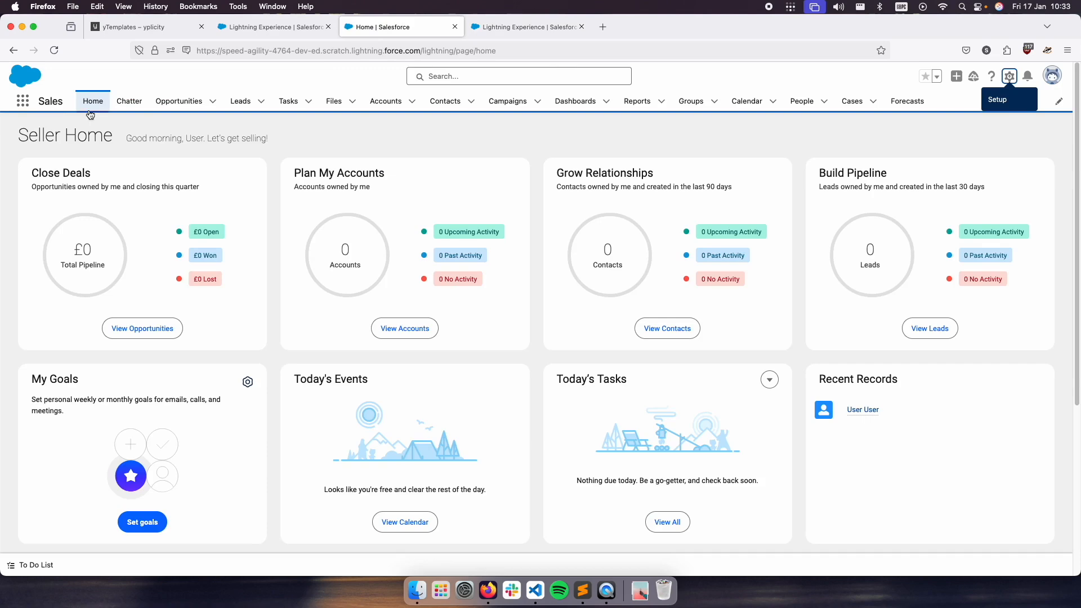
pyautogui.click(386, 101)
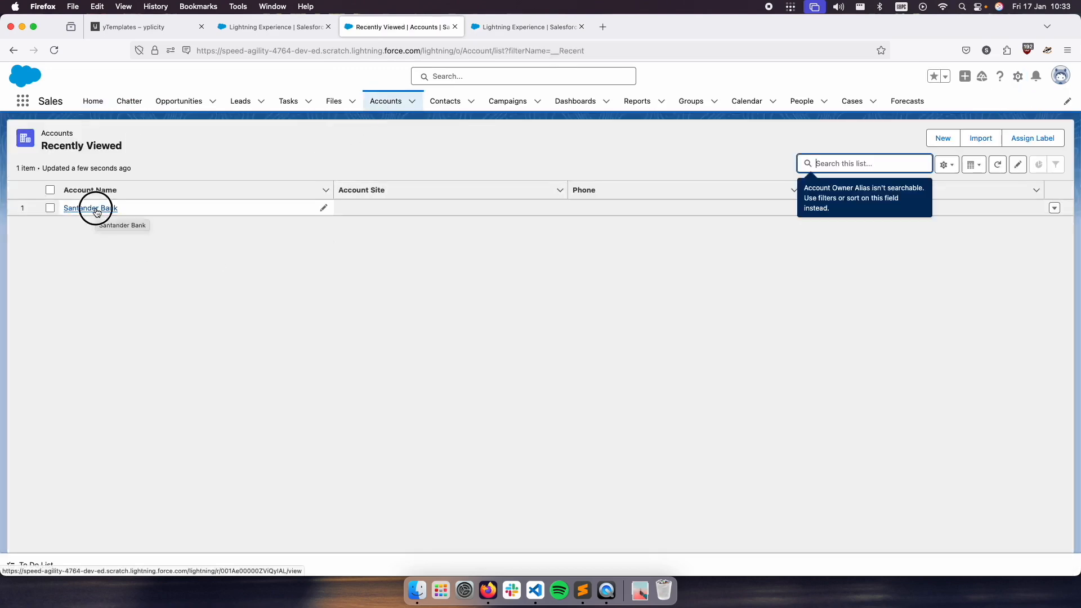
pyautogui.click(95, 209)
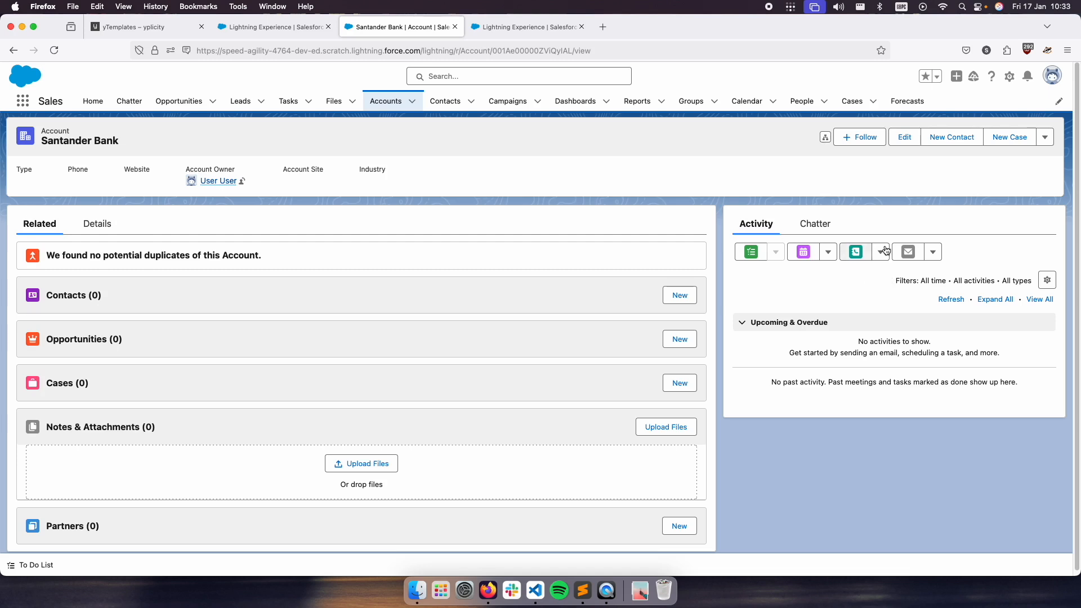
pyautogui.click(1009, 77)
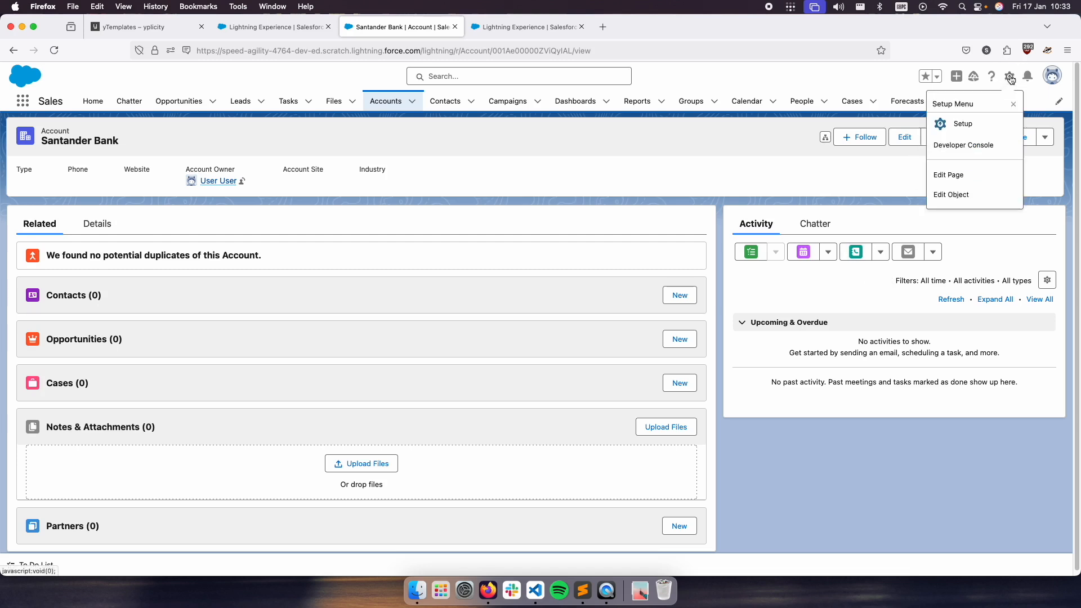
pyautogui.click(967, 175)
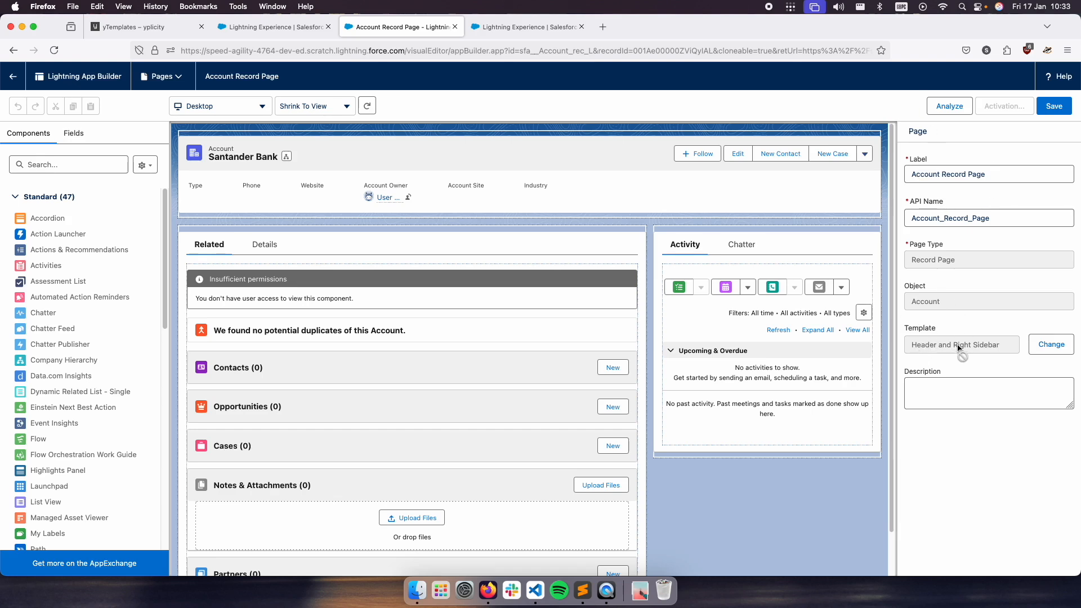
# Choose the custom New Account Record Template as the page's new template and continue to region mapping.
pyautogui.click(1051, 347)
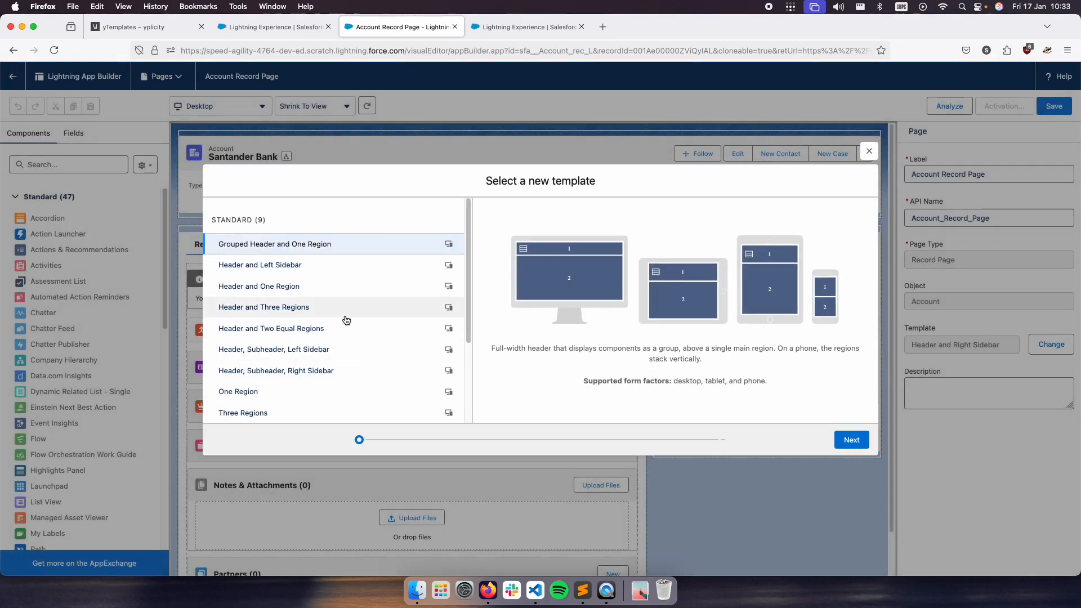
pyautogui.scroll(-4, 321, 313)
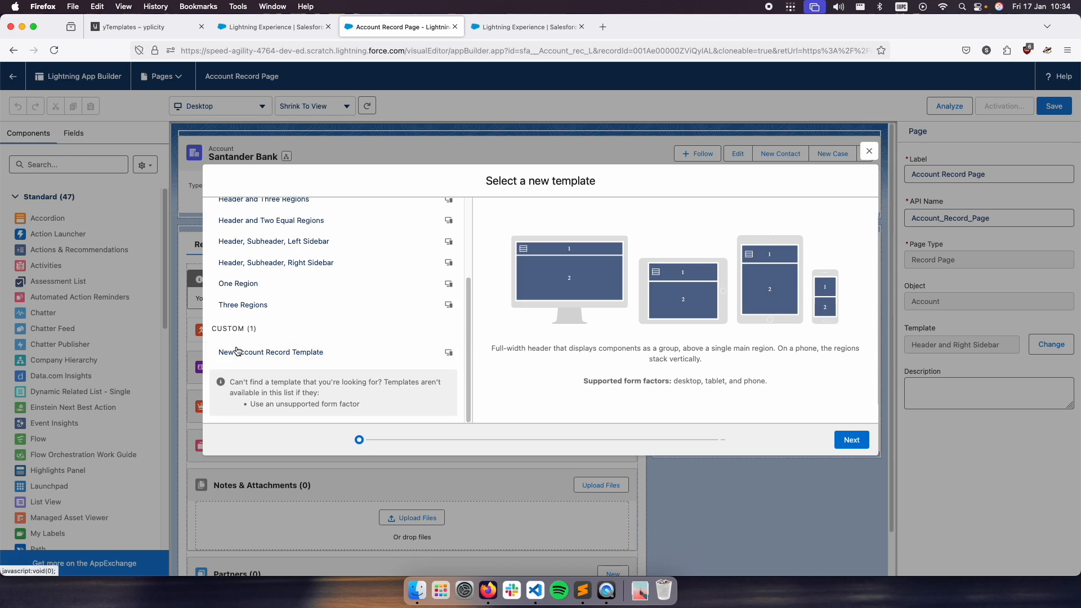
pyautogui.click(295, 353)
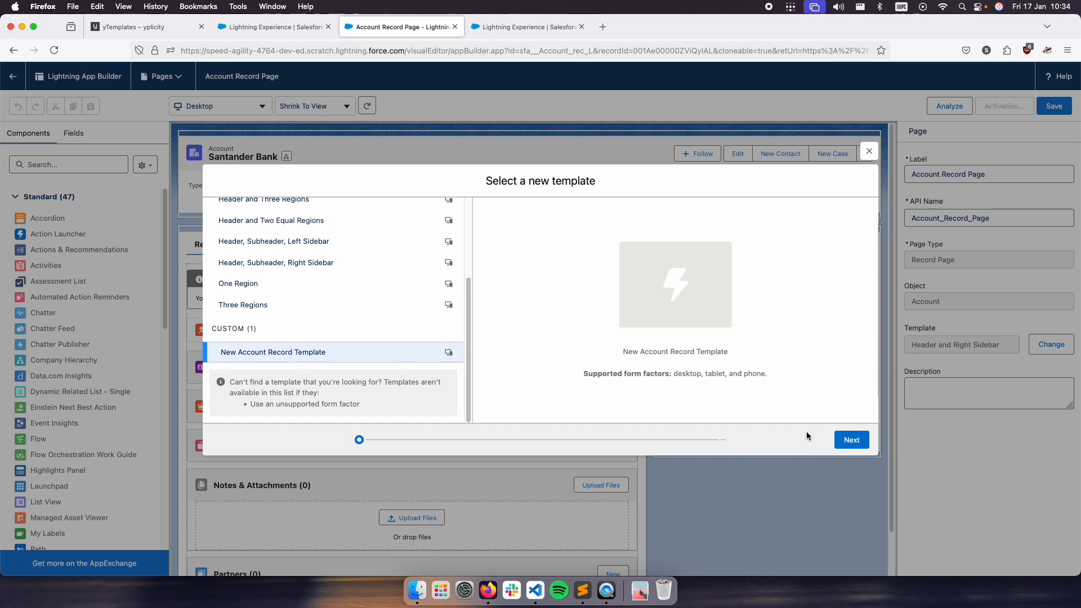
pyautogui.click(851, 440)
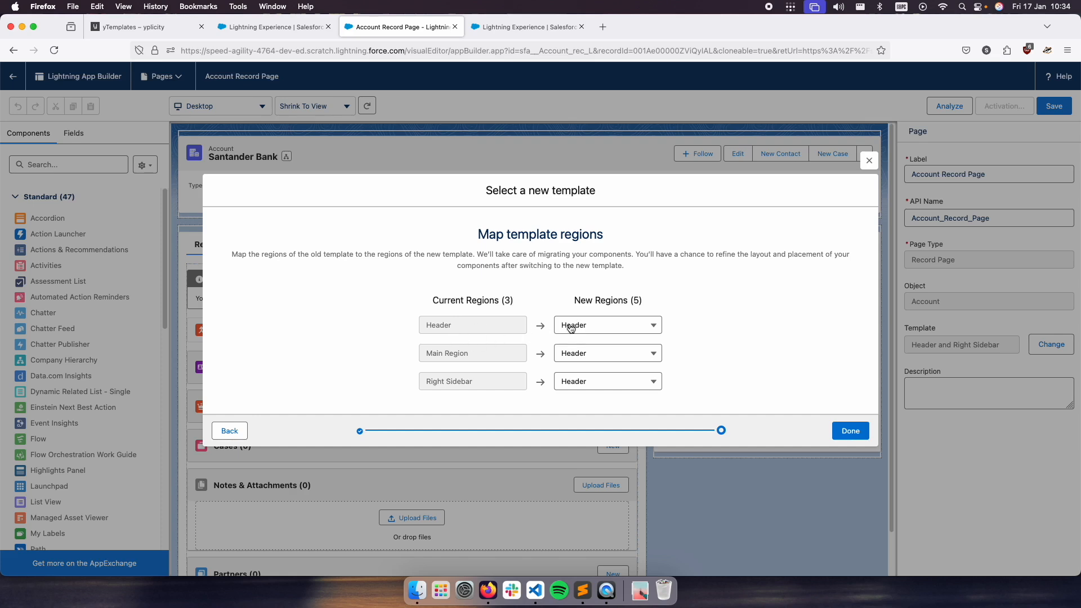
# Map Main Region to Column 2 and Right Sidebar to Column 3, and apply the new template to the account page.
pyautogui.click(610, 354)
pyautogui.click(606, 397)
pyautogui.click(586, 385)
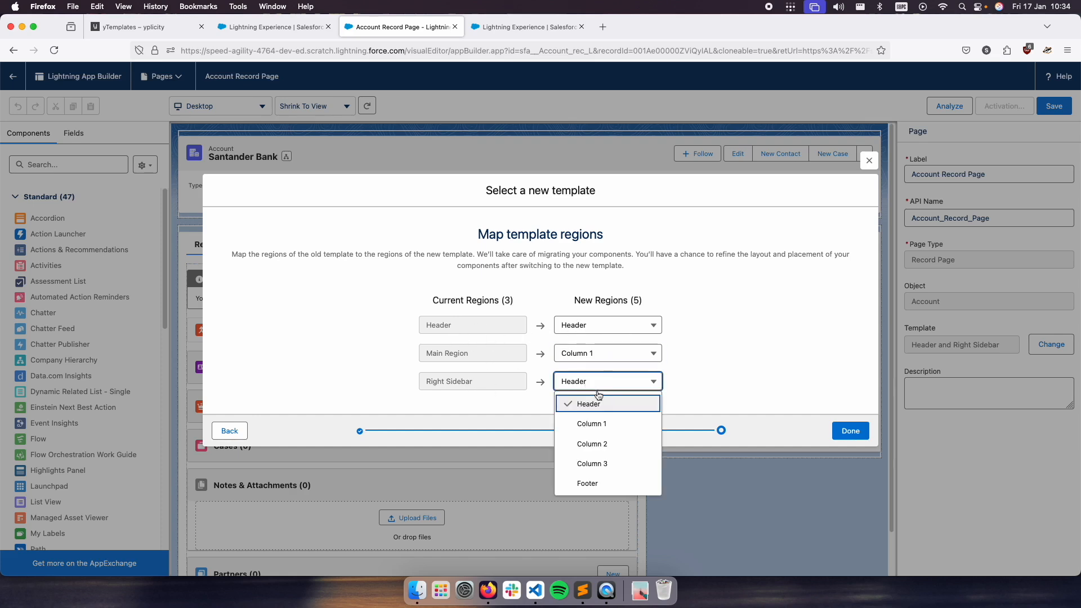
pyautogui.click(615, 465)
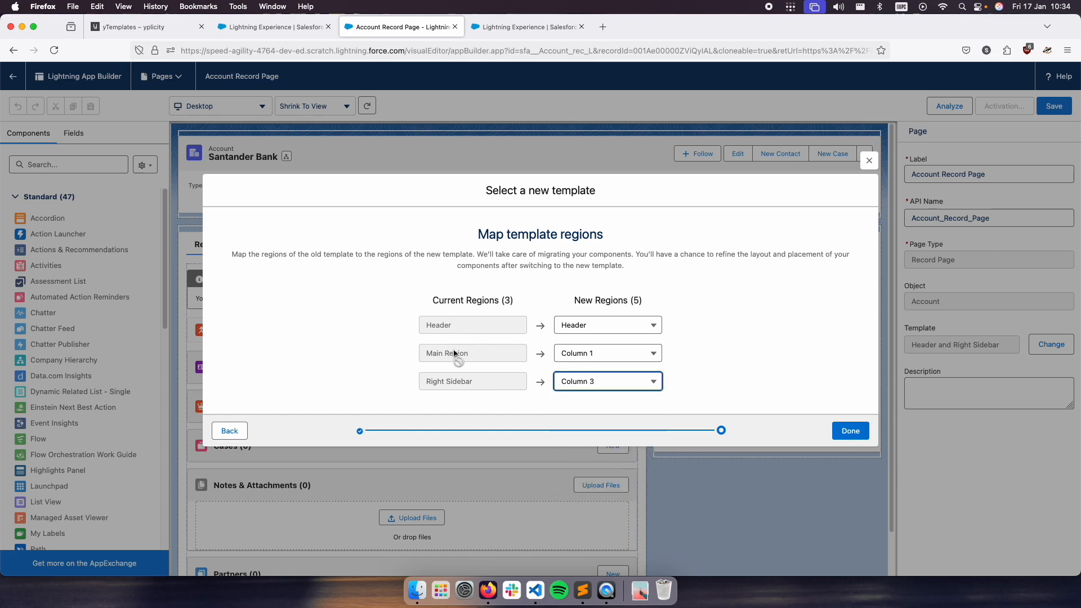
pyautogui.click(596, 354)
pyautogui.click(592, 416)
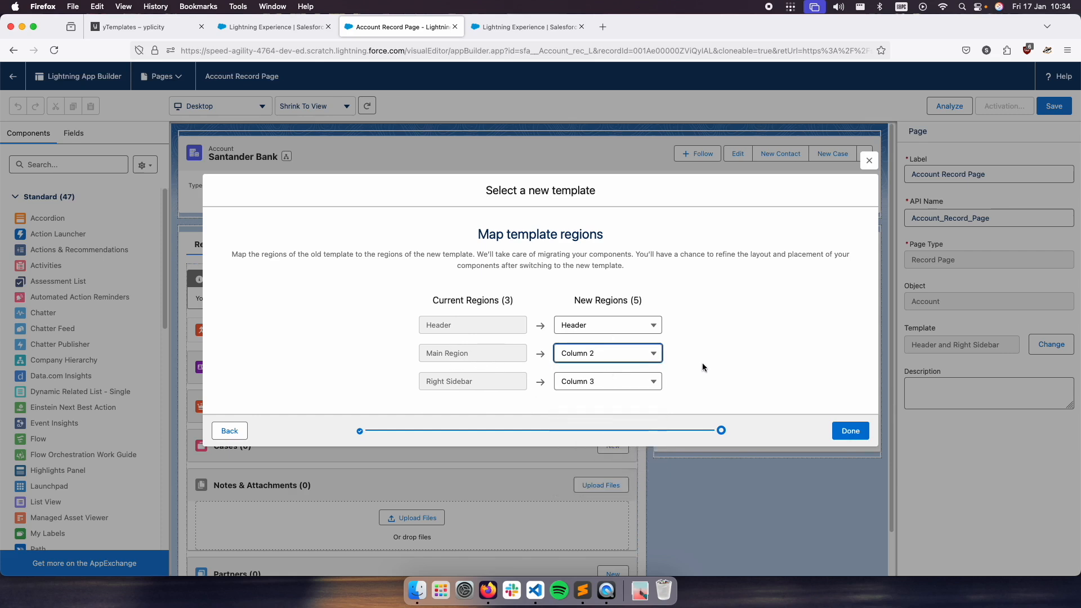
pyautogui.click(851, 432)
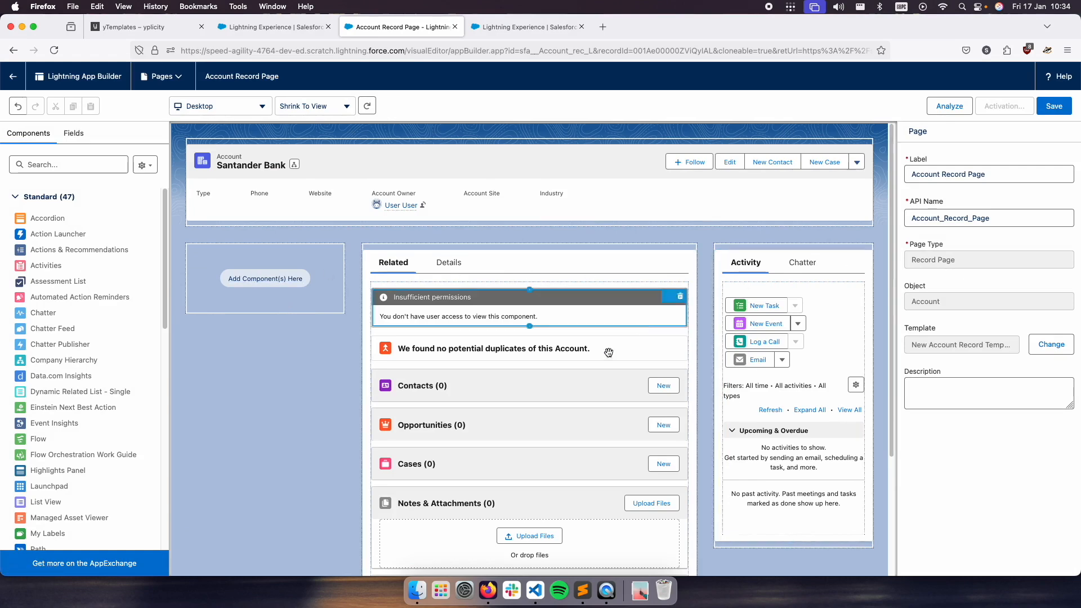
pyautogui.scroll(-5, 642, 329)
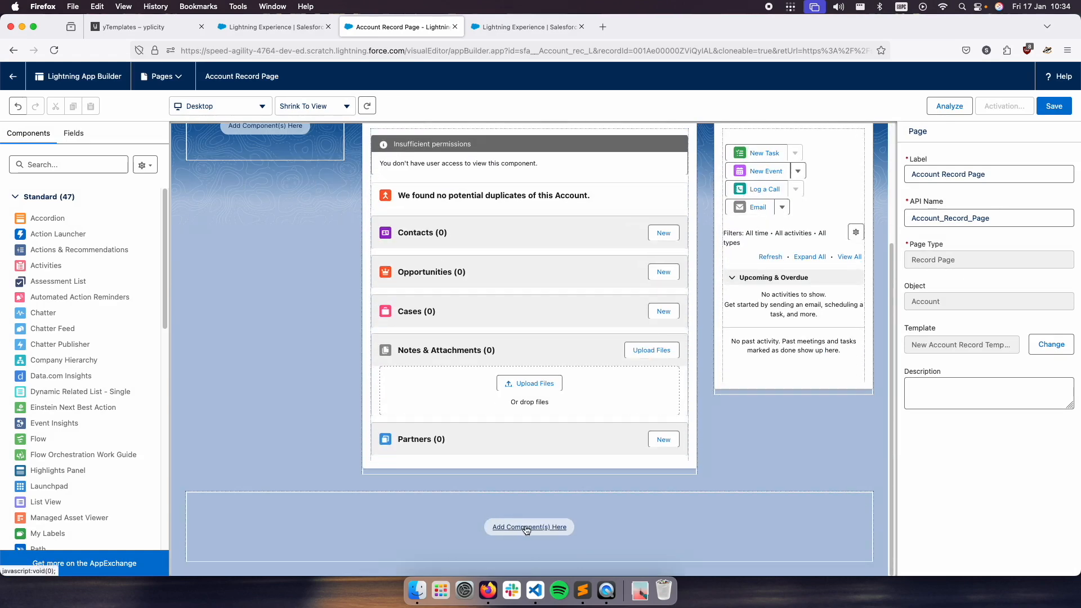
pyautogui.scroll(5, 267, 339)
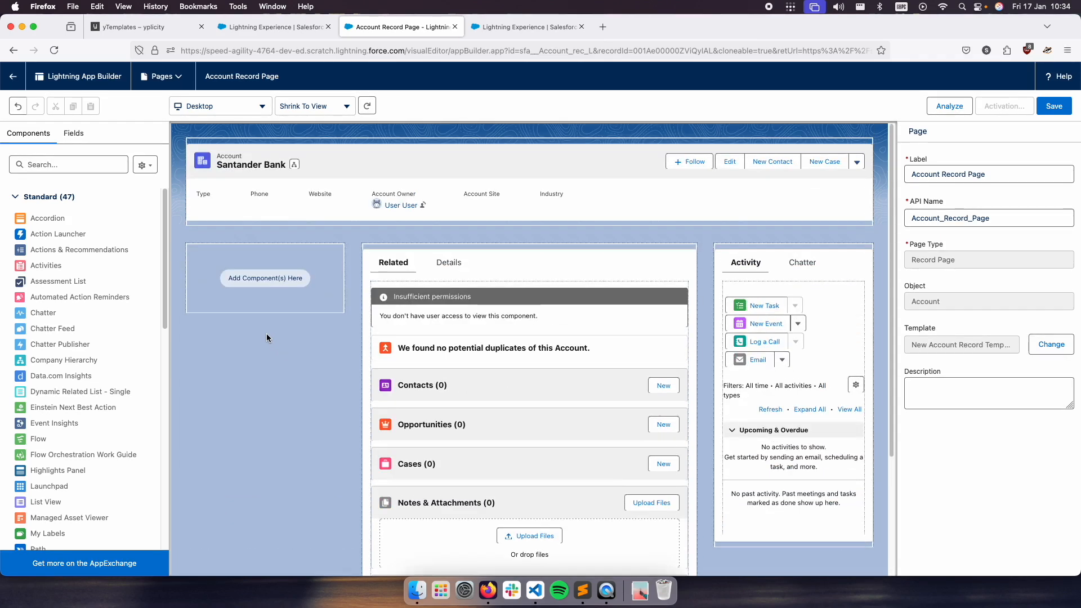
# Save the Account Record Page and activate it as the org default for desktop and phone.
pyautogui.click(1045, 110)
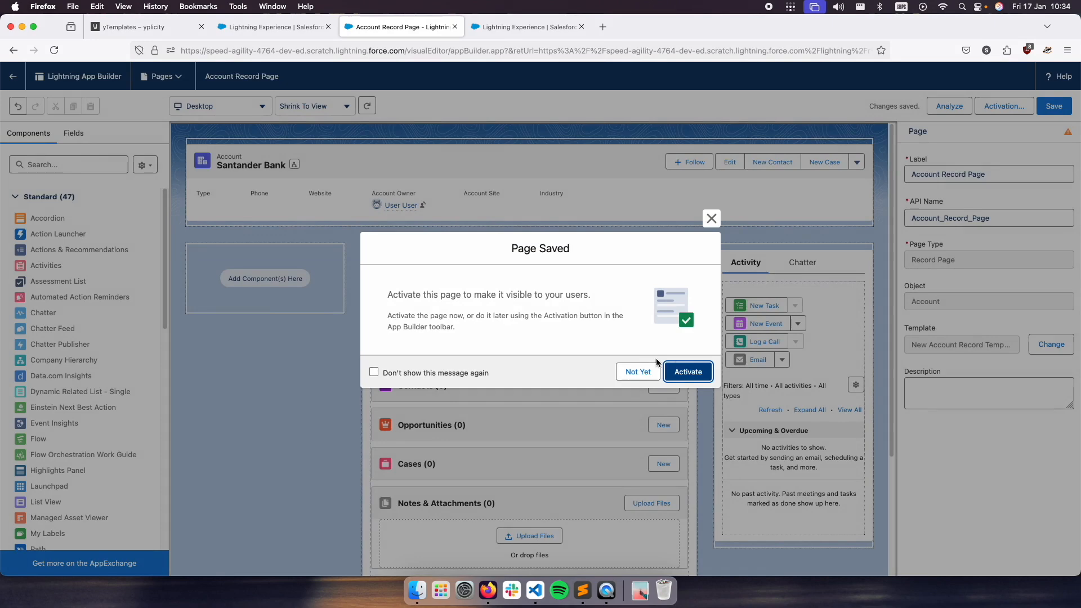
pyautogui.click(688, 372)
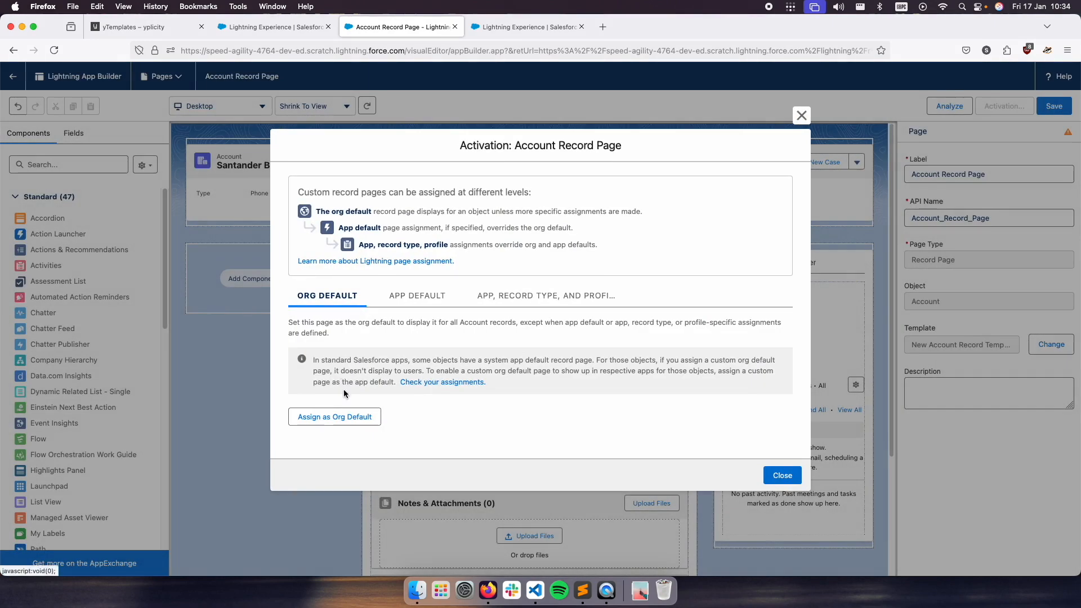
pyautogui.click(361, 416)
pyautogui.click(441, 345)
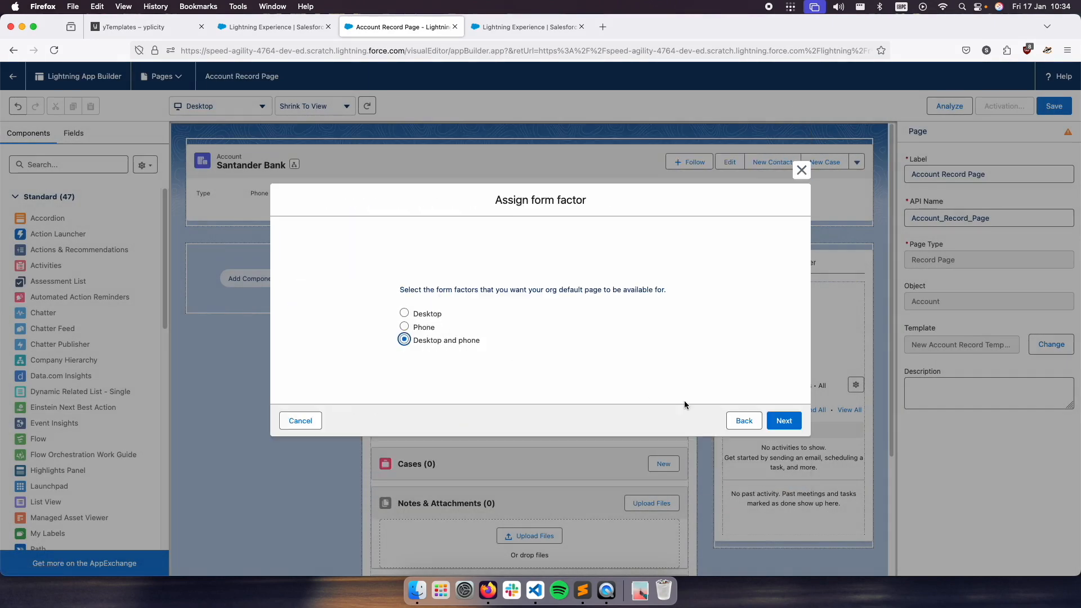
pyautogui.click(784, 421)
pyautogui.click(784, 397)
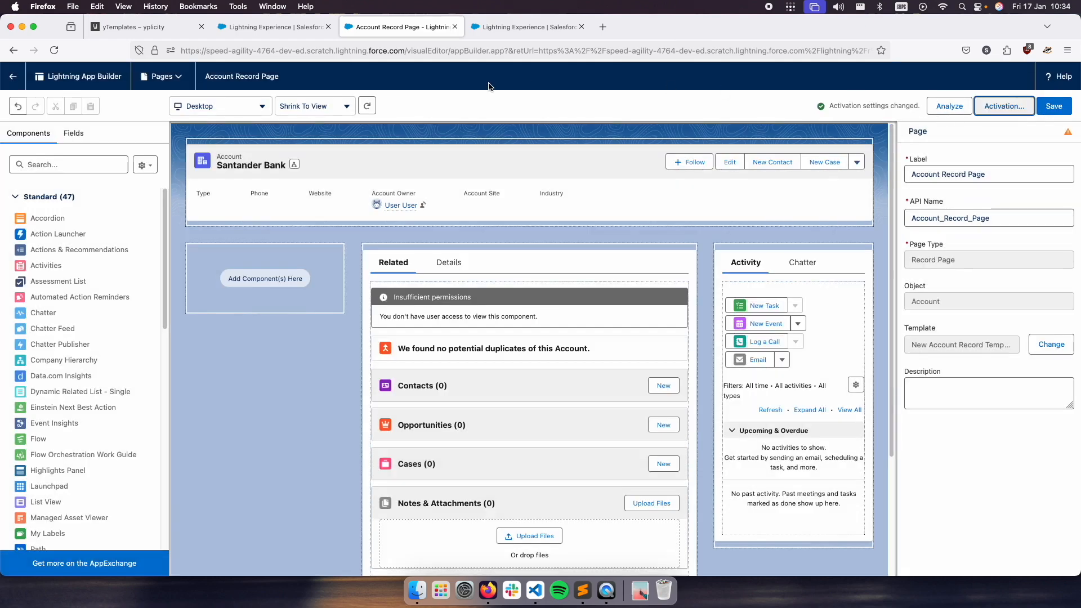
# Return to the Santander Bank account record and review its new page layout.
pyautogui.click(12, 79)
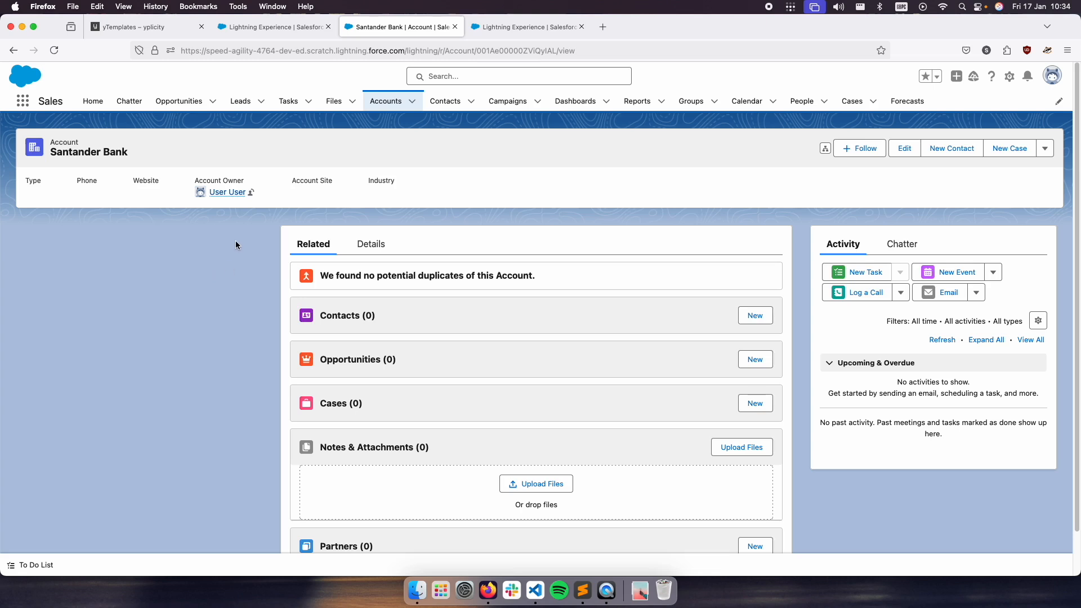
pyautogui.scroll(-2, 185, 273)
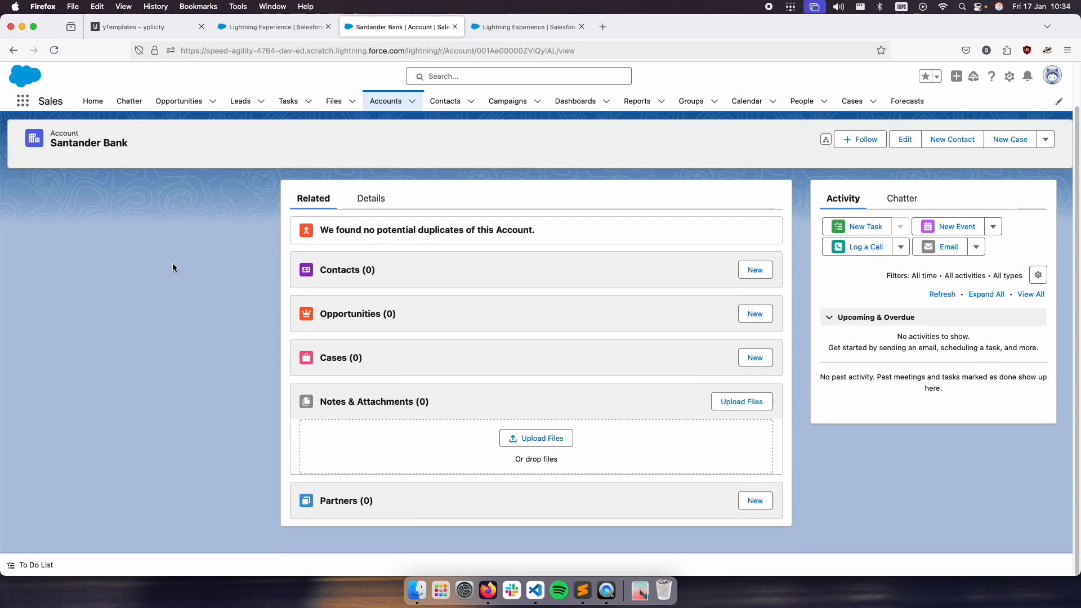
pyautogui.scroll(2, 173, 260)
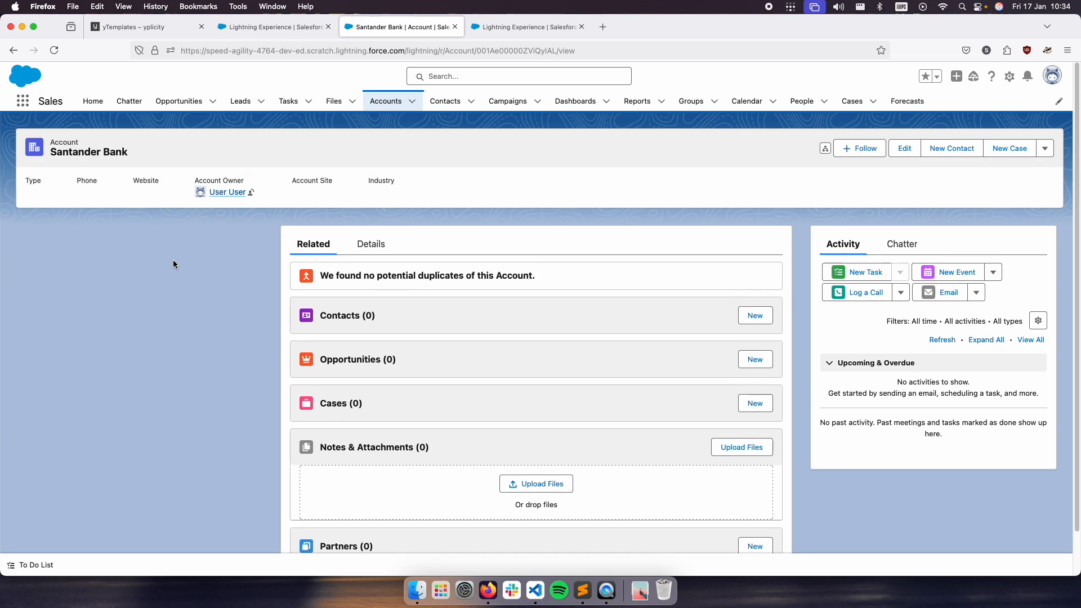